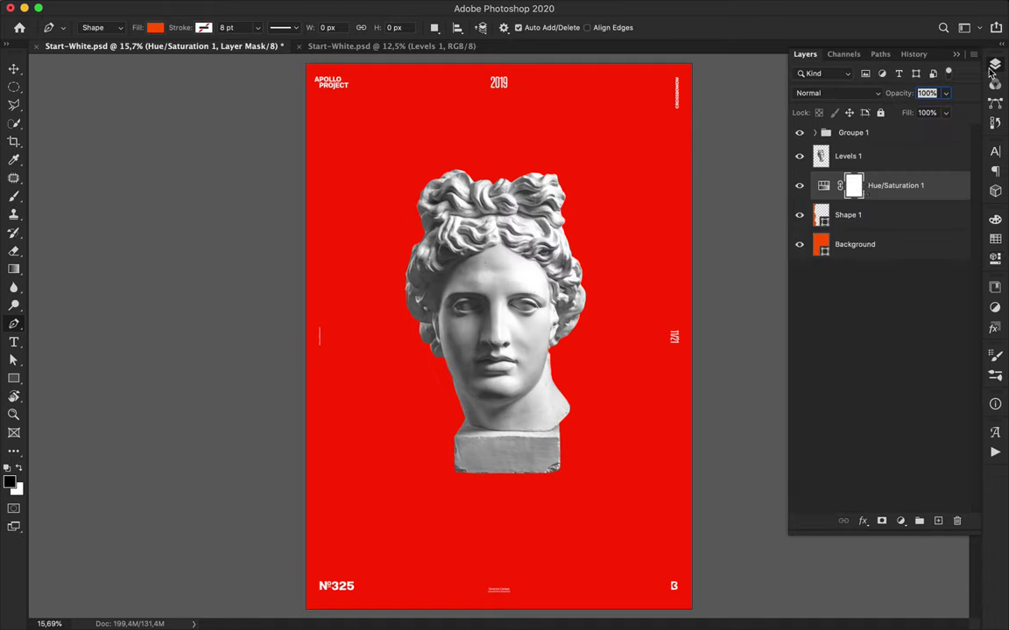
# - Clip the Hue/Saturation 1 adjustment to the Shape 1 layer
pyautogui.keyDown('alt'); pyautogui.click(836, 196); pyautogui.keyUp('alt')
pyautogui.press('v')
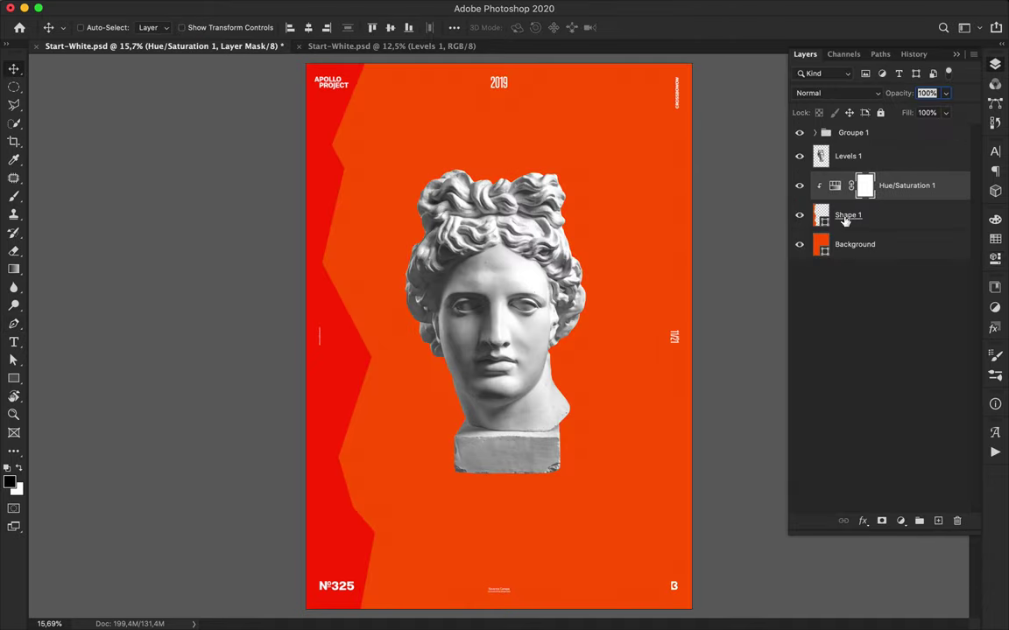
# - Draw a jagged full-height Pen shape about 2250 px wide along the poster's left edge, and place its layer below Shape 1
pyautogui.click(845, 218)
pyautogui.press('p')
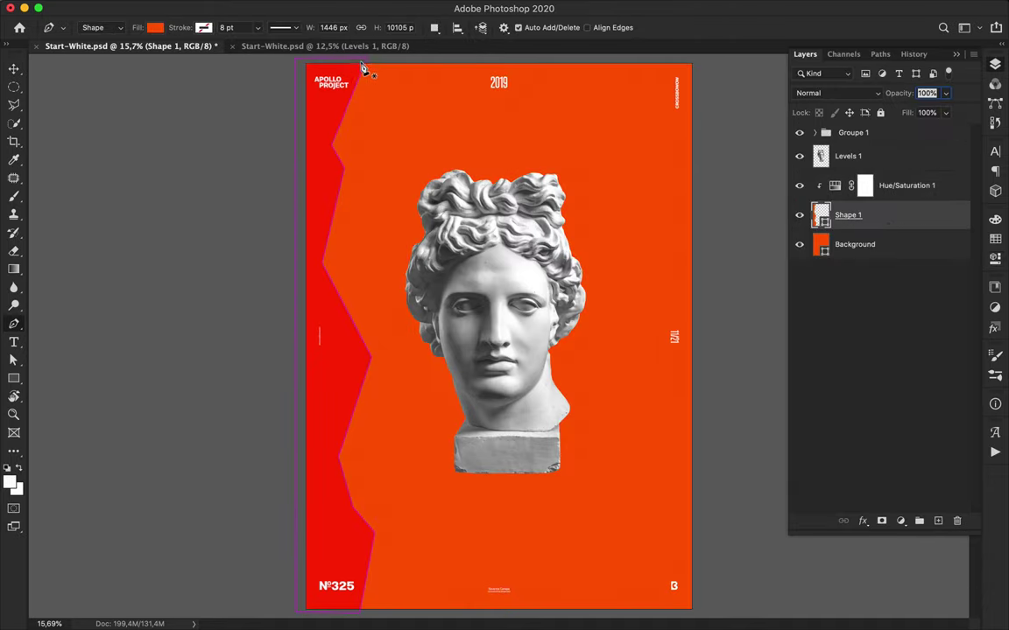
pyautogui.click(331, 56)
pyautogui.click(374, 96)
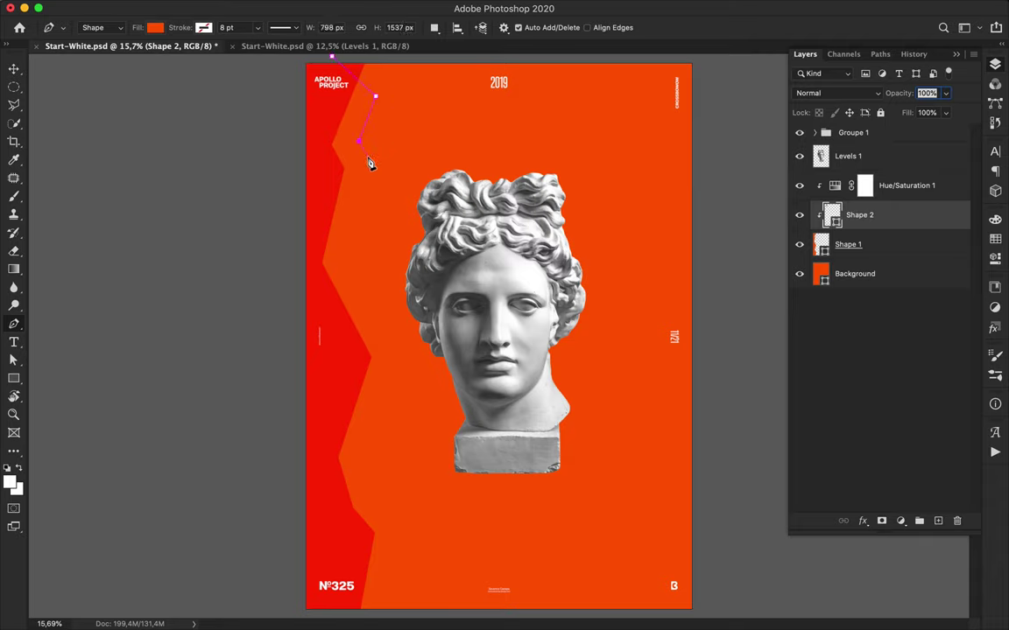
pyautogui.click(385, 221)
pyautogui.click(338, 357)
pyautogui.click(374, 439)
pyautogui.click(356, 542)
pyautogui.click(420, 618)
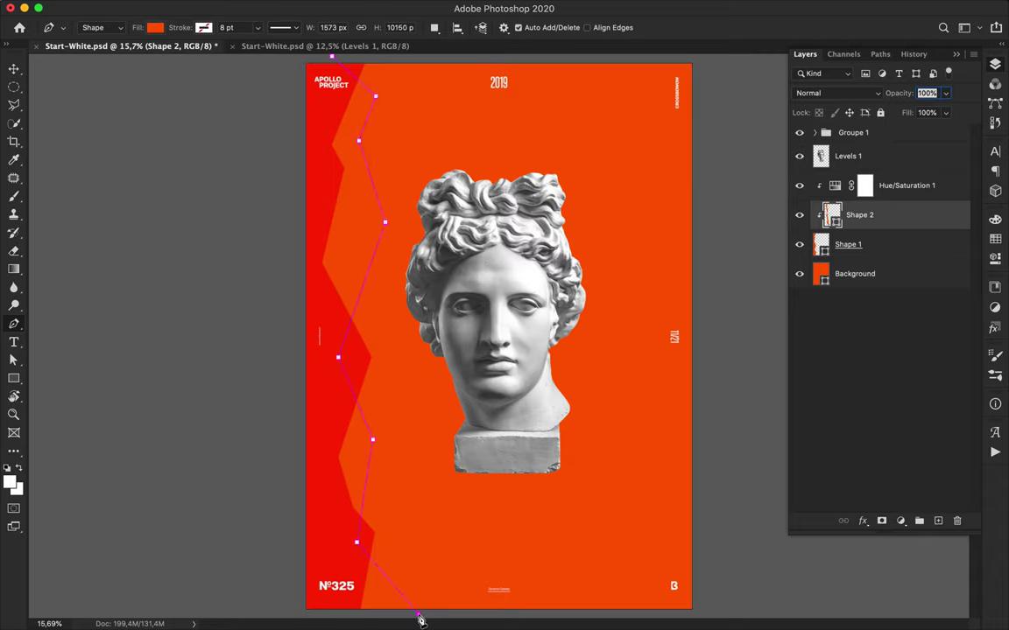
pyautogui.click(296, 59)
pyautogui.moveTo(883, 219)
pyautogui.mouseDown()
pyautogui.moveTo(862, 175)
pyautogui.moveTo(865, 257)
pyautogui.mouseUp()
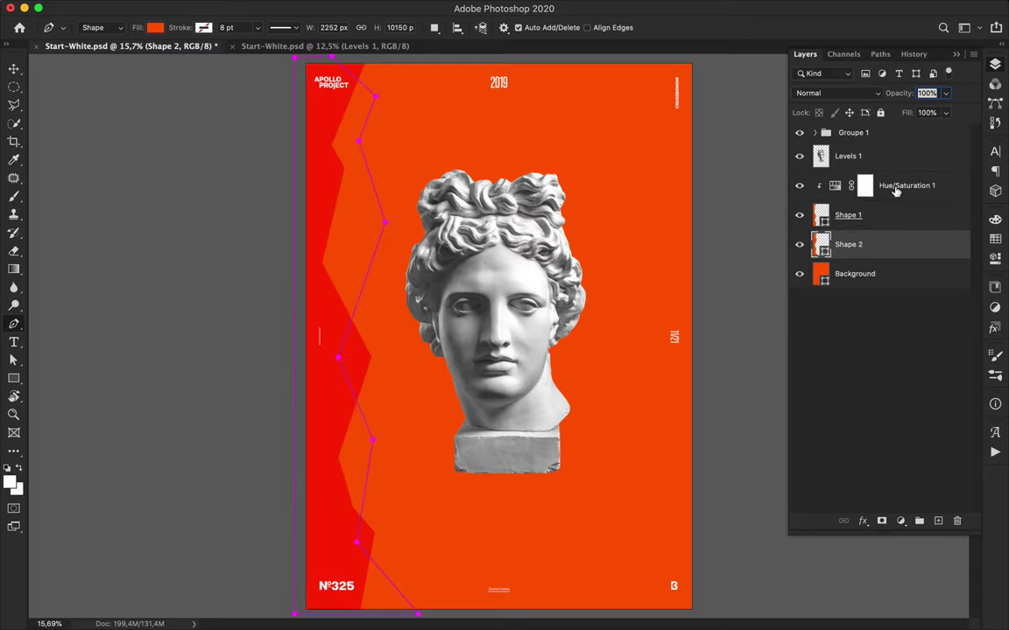
# - Clip a copy of the Hue/Saturation 1 adjustment to the Shape 2 layer and set its hue to -59
pyautogui.keyDown('alt'); pyautogui.moveTo(886, 190); pyautogui.dragTo(901, 228); pyautogui.keyUp('alt')
pyautogui.keyDown('alt'); pyautogui.click(830, 260); pyautogui.keyUp('alt')
pyautogui.doubleClick(834, 247)
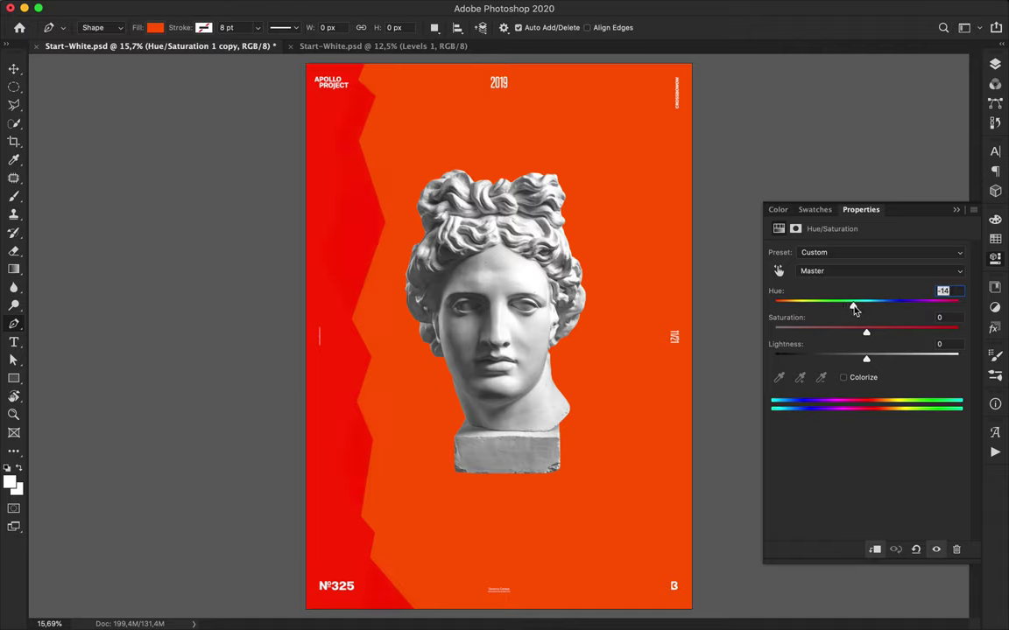
pyautogui.moveTo(849, 308); pyautogui.dragTo(820, 311)
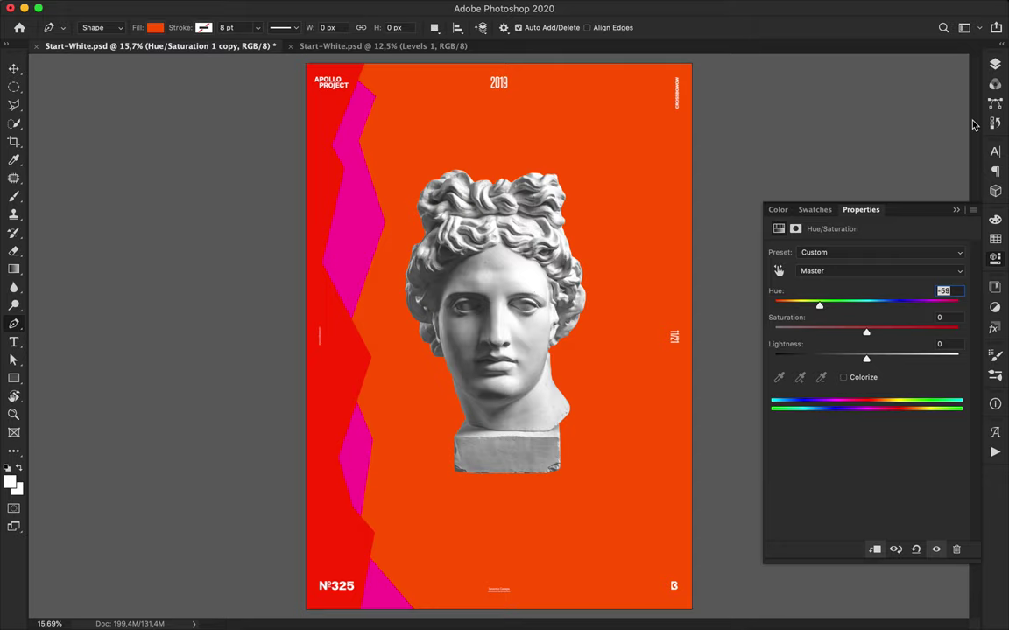
# - Merge the Hue/Saturation 1 copy adjustment and its Shape 2 layer into one layer
pyautogui.click(994, 64)
pyautogui.click(915, 271)
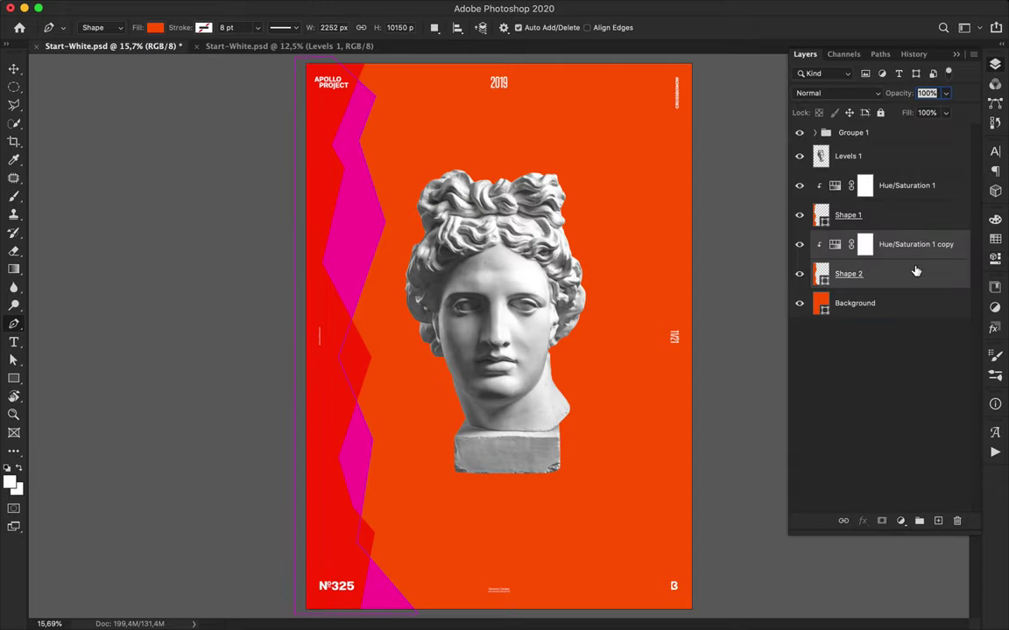
pyautogui.hotkey('ctrl', 'e')
# - Draw another jagged full-height Pen shape about 2540 px wide from the poster's left edge, directly above the Background layer
pyautogui.click(915, 273)
pyautogui.click(430, 60)
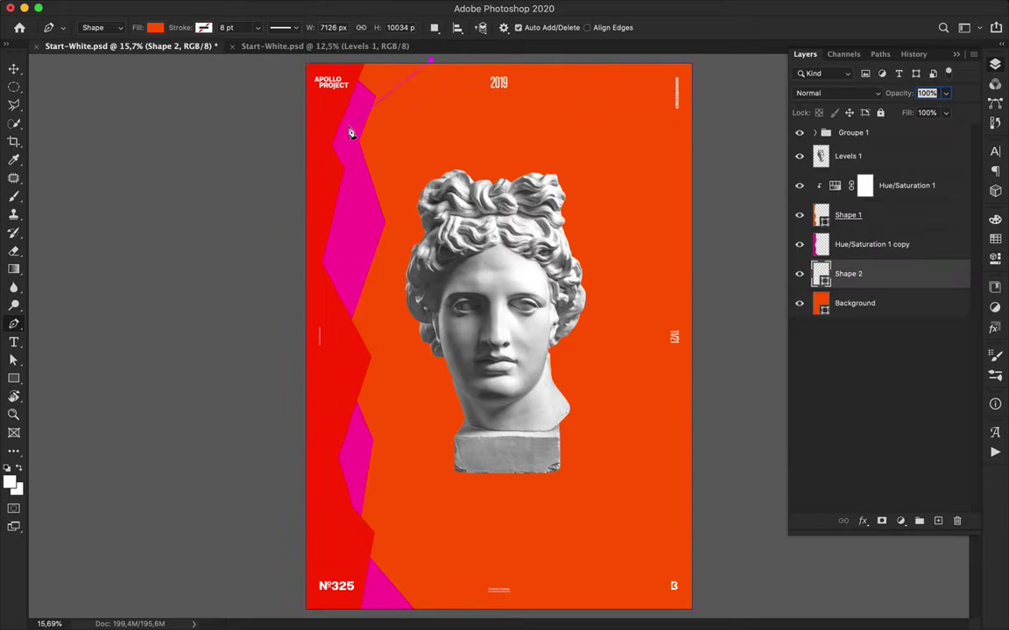
pyautogui.click(375, 221)
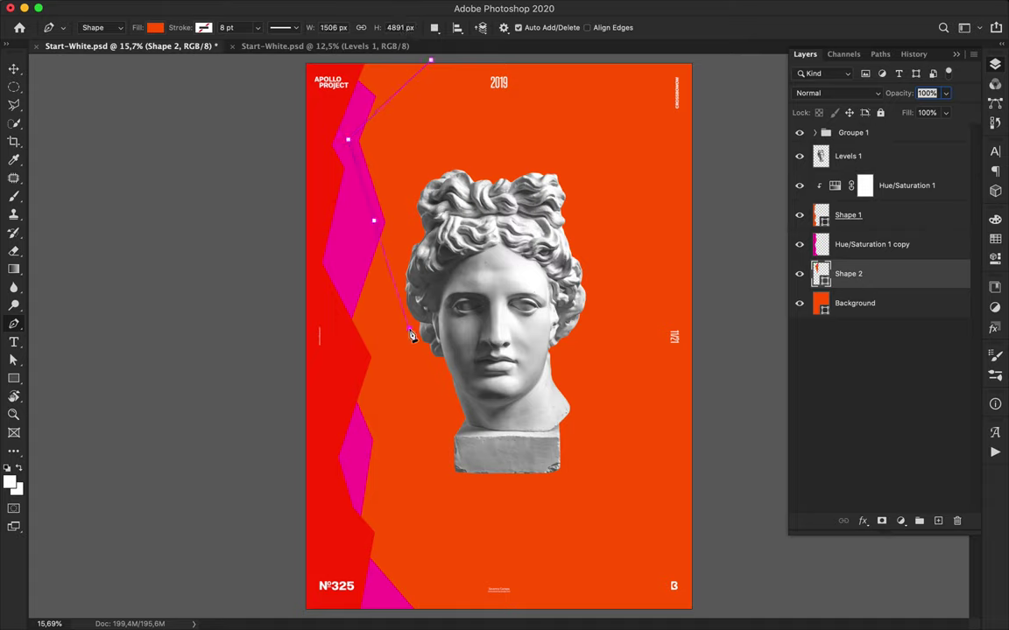
pyautogui.click(346, 508)
pyautogui.click(404, 525)
pyautogui.click(435, 571)
pyautogui.click(381, 614)
pyautogui.click(297, 614)
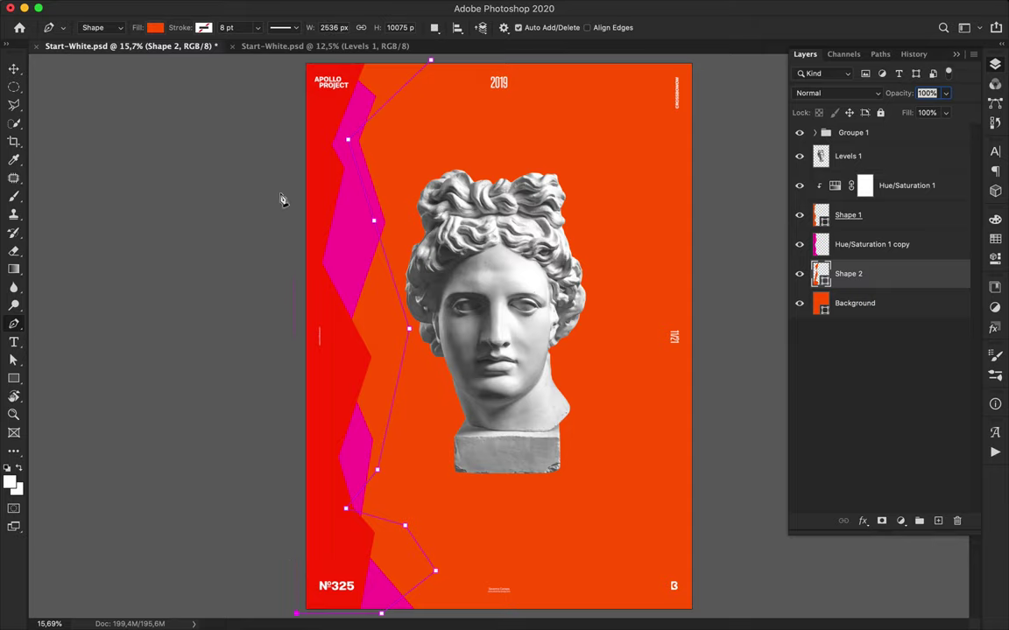
pyautogui.click(298, 66)
# - Clip another copy of the Hue/Saturation 1 adjustment to the new Shape 2 layer and set its hue to -81
pyautogui.press('v')
pyautogui.moveTo(890, 195); pyautogui.dragTo(881, 262)
pyautogui.keyDown('alt'); pyautogui.click(864, 287); pyautogui.keyUp('alt')
pyautogui.doubleClick(833, 275)
pyautogui.moveTo(856, 307); pyautogui.dragTo(812, 312)
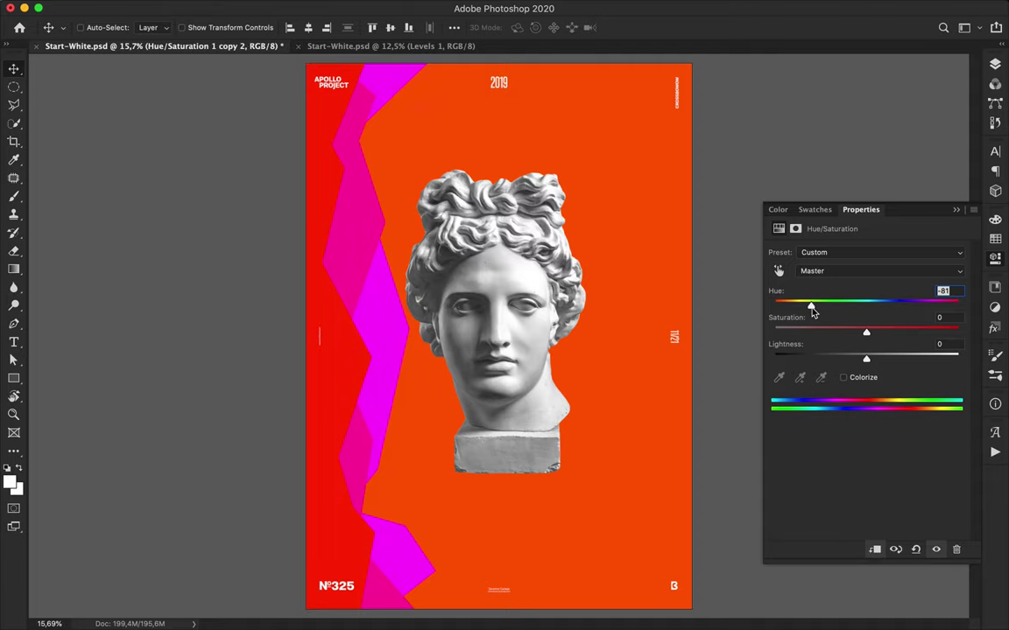
# - Draw a wider jagged full-height Pen shape, about 3480 px wide, from the poster's left edge, directly above the Background layer
pyautogui.press('F7')
pyautogui.click(876, 304)
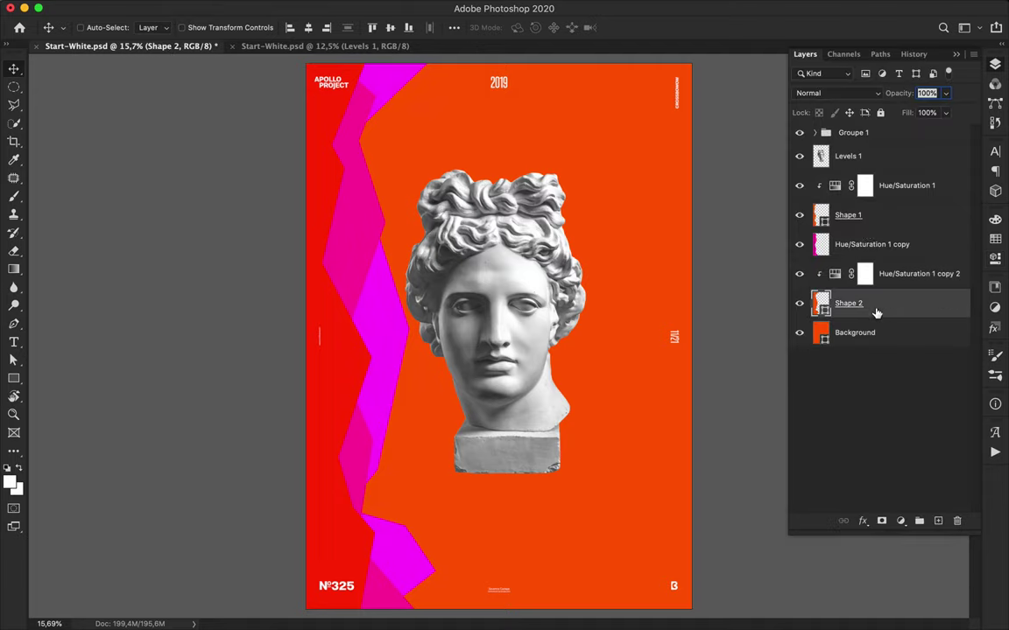
pyautogui.click(883, 333)
pyautogui.press('p')
pyautogui.moveTo(371, 63); pyautogui.dragTo(418, 151)
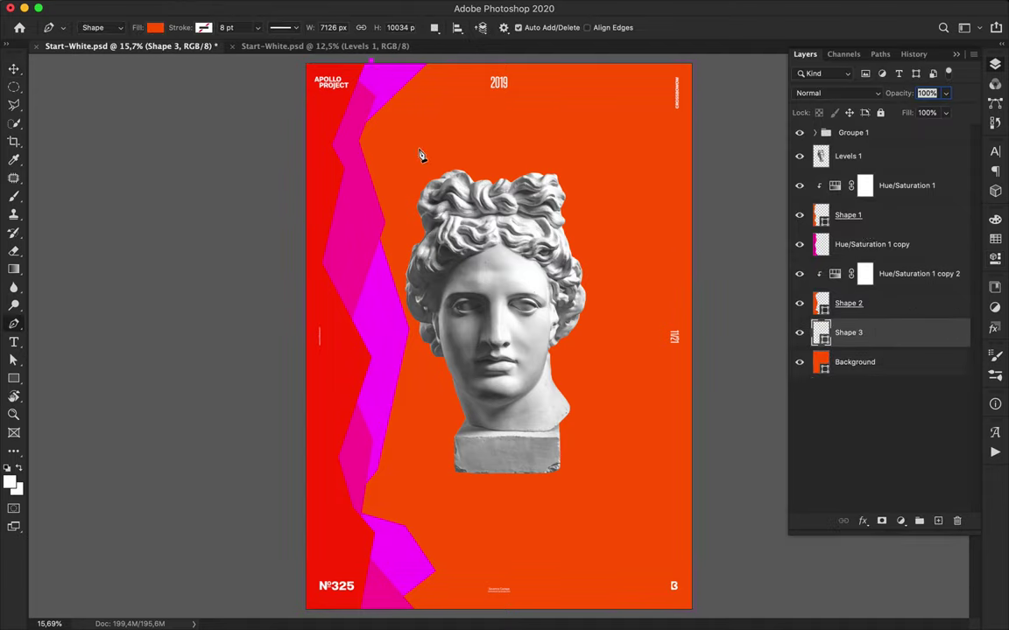
pyautogui.moveTo(394, 238); pyautogui.dragTo(420, 271)
pyautogui.click(450, 442)
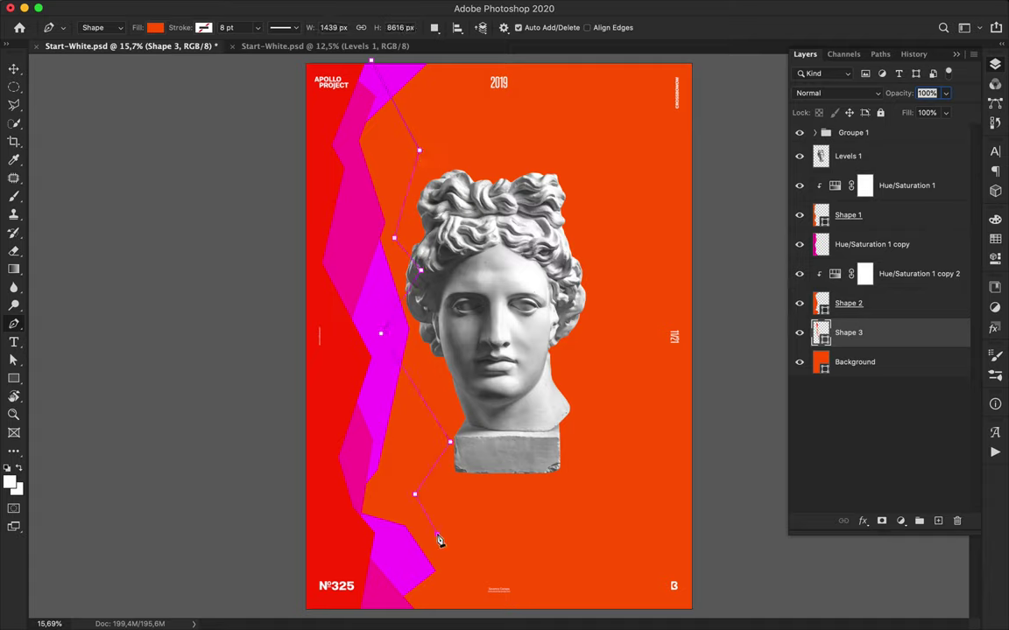
pyautogui.click(479, 615)
pyautogui.click(288, 613)
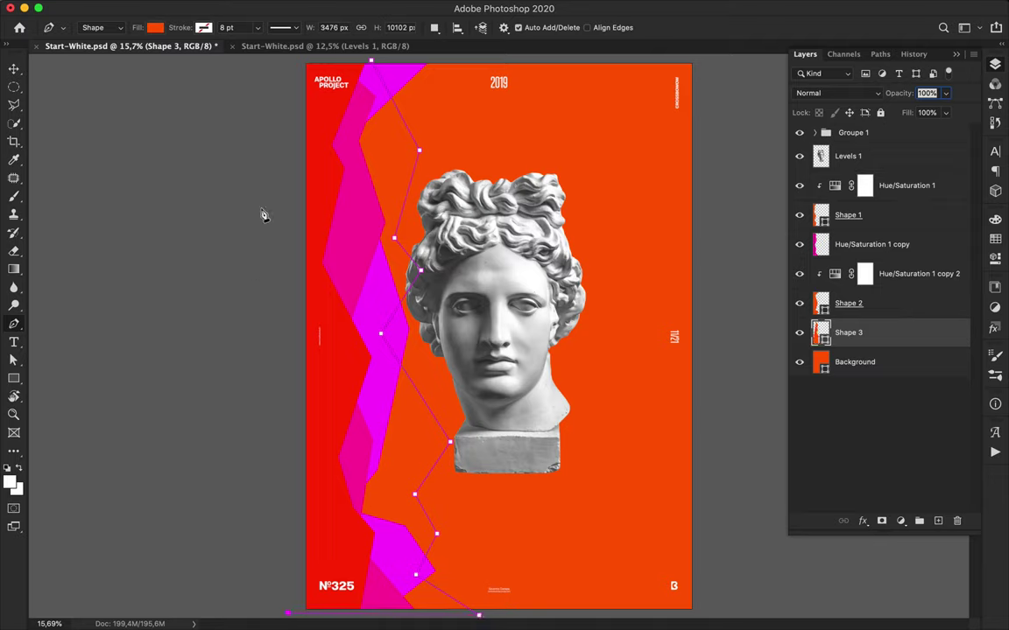
pyautogui.click(298, 63)
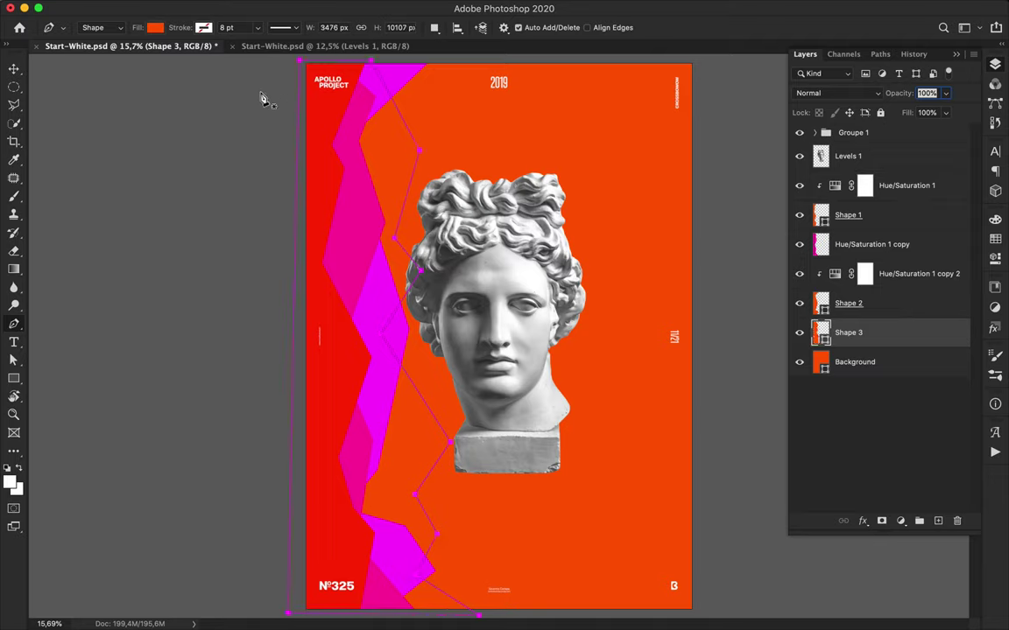
pyautogui.press('v')
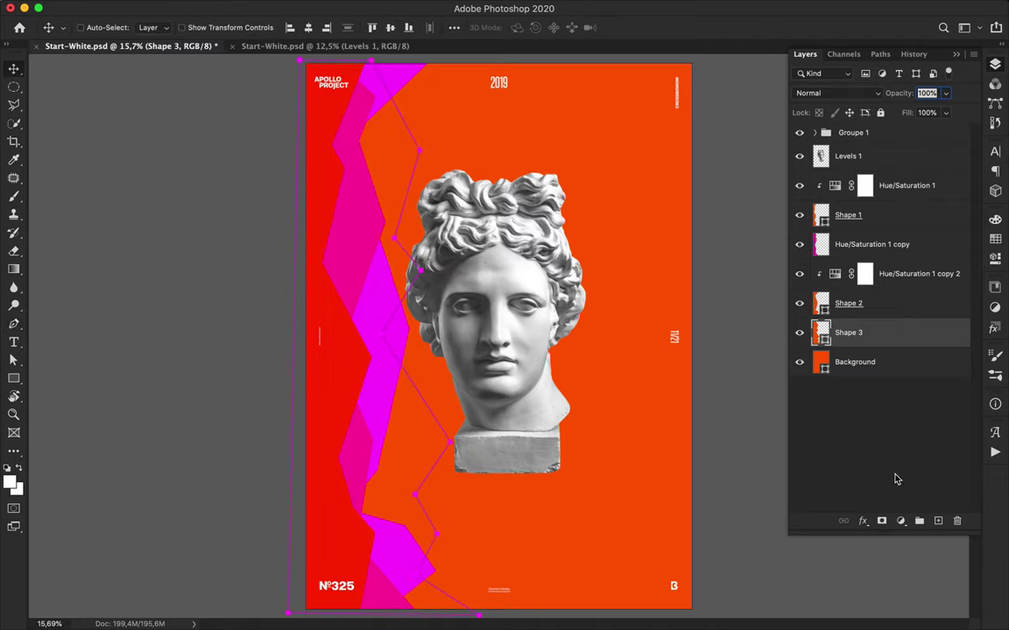
# - Merge the Hue/Saturation 1 copy 2 adjustment with its Shape 2 layer
pyautogui.click(839, 277)
pyautogui.keyDown('shift'); pyautogui.click(859, 303); pyautogui.keyUp('shift')
pyautogui.press('super+e')
# - Clip a copy of the Hue/Saturation adjustment to the Shape 3 layer and set its hue to -85
pyautogui.moveTo(846, 194); pyautogui.dragTo(811, 317)
pyautogui.keyDown('alt'); pyautogui.click(837, 317); pyautogui.keyUp('alt')
pyautogui.doubleClick(836, 303)
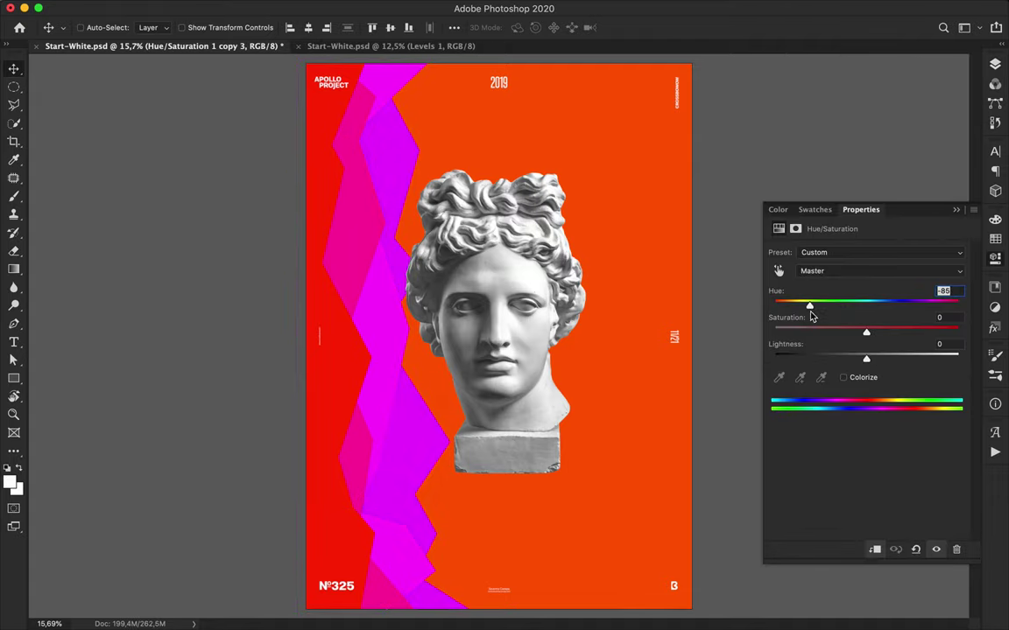
# - Hide the Levels 1 layer containing the statue head
pyautogui.keyDown('super'); pyautogui.click(491, 291); pyautogui.keyUp('super')
pyautogui.click(994, 65)
pyautogui.click(800, 158)
# - Draw a jagged full-height Pen shape about 3540 px wide from the poster's left edge, and place its layer directly above Background
pyautogui.press('p')
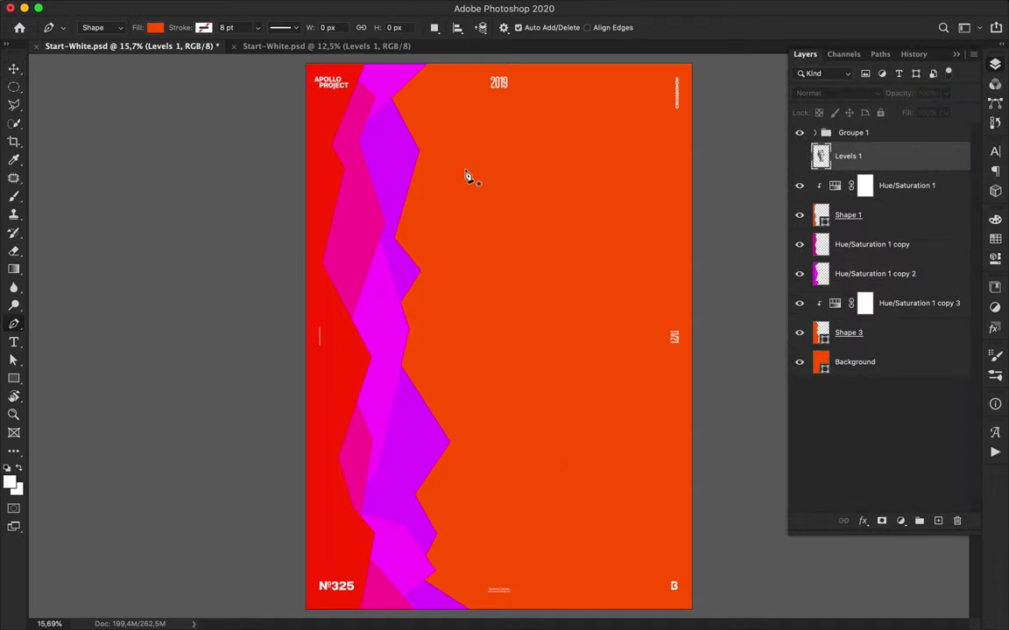
pyautogui.click(411, 60)
pyautogui.click(444, 84)
pyautogui.click(397, 141)
pyautogui.click(456, 230)
pyautogui.click(453, 469)
pyautogui.click(445, 480)
pyautogui.click(492, 546)
pyautogui.click(431, 615)
pyautogui.click(298, 618)
pyautogui.click(297, 58)
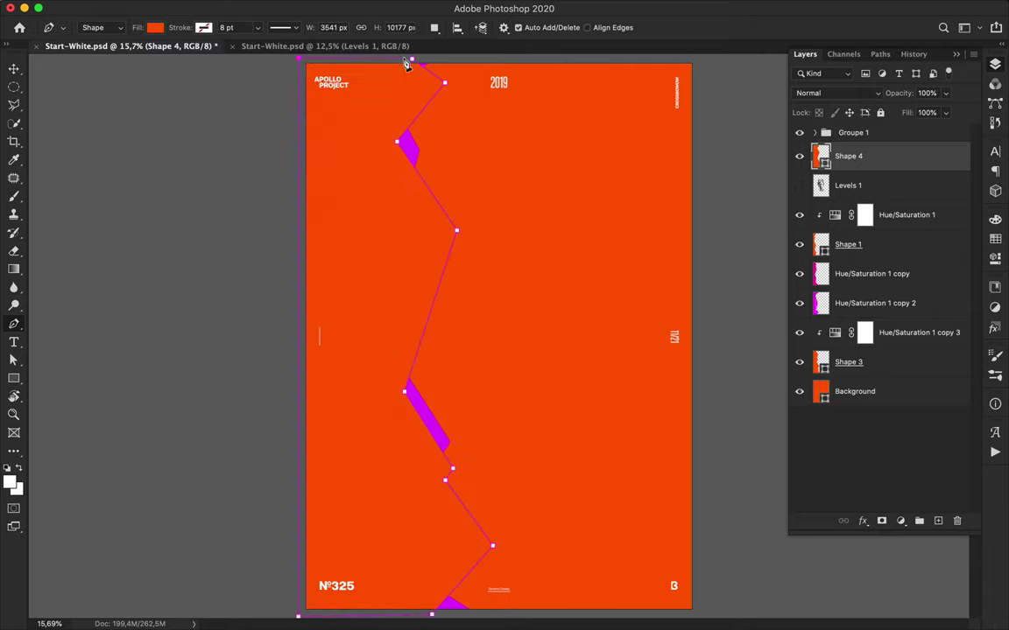
pyautogui.click(413, 59)
pyautogui.moveTo(857, 153); pyautogui.dragTo(865, 377)
# - Clip a copy of the Hue/Saturation 1 copy 3 adjustment to Shape 4 and set its hue to -96
pyautogui.keyDown('alt'); pyautogui.moveTo(838, 306); pyautogui.dragTo(838, 357); pyautogui.keyUp('alt')
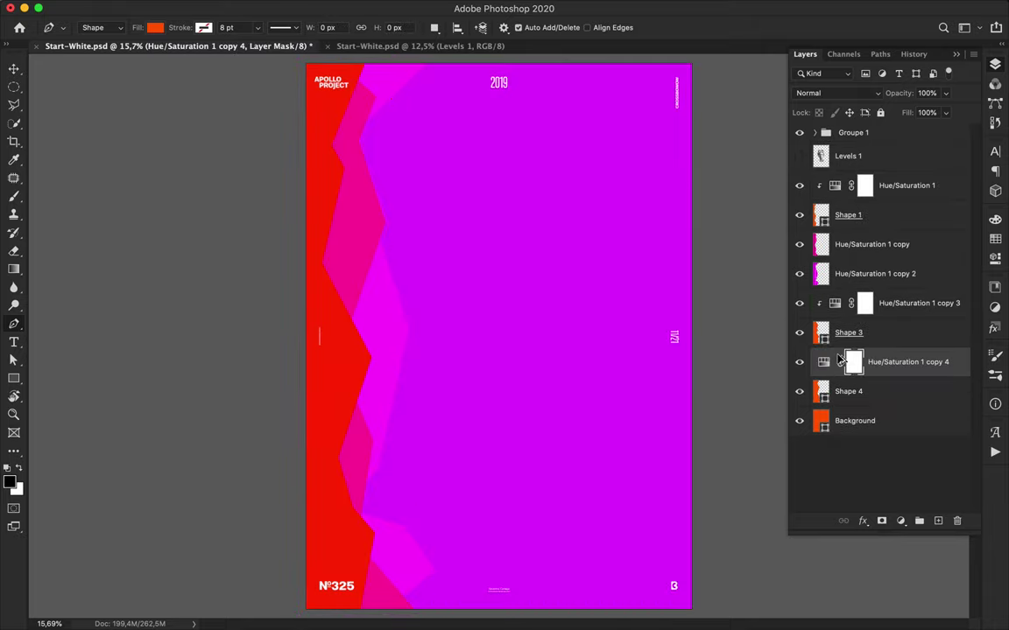
pyautogui.keyDown('alt'); pyautogui.click(838, 377); pyautogui.keyUp('alt')
pyautogui.doubleClick(837, 366)
pyautogui.moveTo(809, 307); pyautogui.dragTo(807, 310)
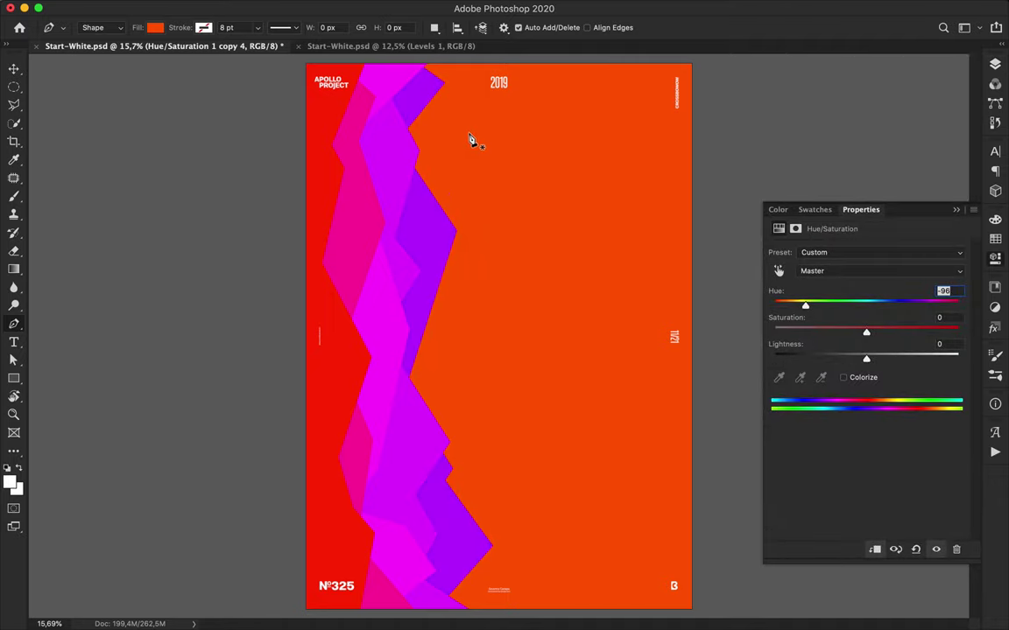
# - Draw a jagged full-height Pen shape about 3820 px wide from the poster's left edge, and place its layer below Shape 4
pyautogui.click(441, 58)
pyautogui.click(473, 102)
pyautogui.click(429, 228)
pyautogui.click(467, 294)
pyautogui.click(444, 358)
pyautogui.click(467, 396)
pyautogui.click(424, 436)
pyautogui.click(477, 506)
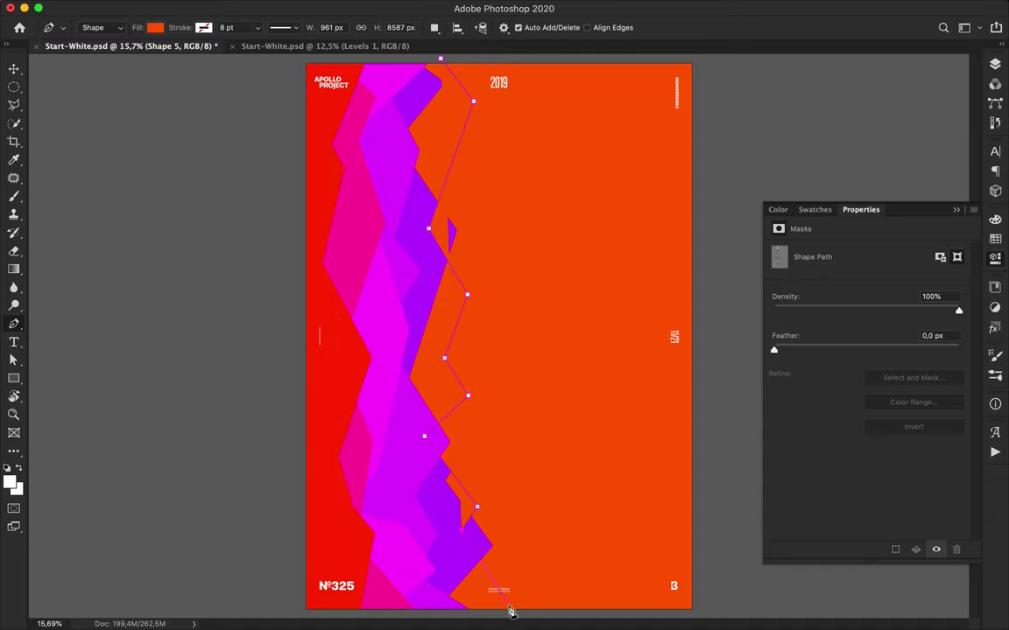
pyautogui.click(509, 610)
pyautogui.click(302, 611)
pyautogui.click(302, 60)
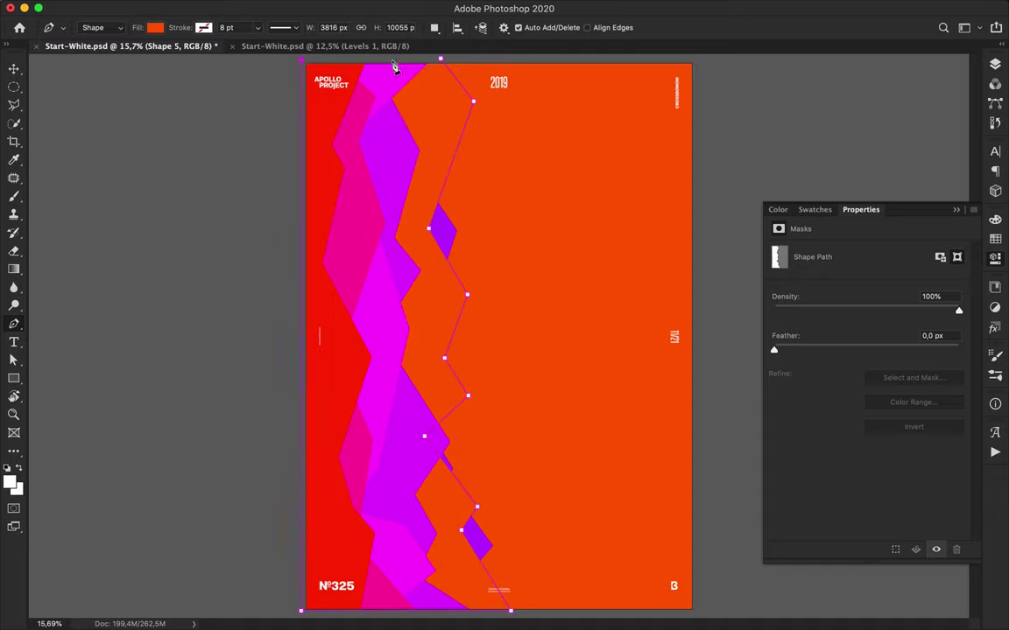
pyautogui.click(440, 59)
pyautogui.click(994, 64)
pyautogui.moveTo(867, 360); pyautogui.dragTo(880, 412)
# - Clip a copy of the Hue/Saturation 1 copy 4 adjustment to Shape 5 and set its hue to -111
pyautogui.moveTo(892, 374); pyautogui.dragTo(893, 410)
pyautogui.keyDown('alt'); pyautogui.click(831, 434); pyautogui.keyUp('alt')
pyautogui.doubleClick(836, 420)
pyautogui.moveTo(805, 307); pyautogui.dragTo(800, 307)
pyautogui.press('v')
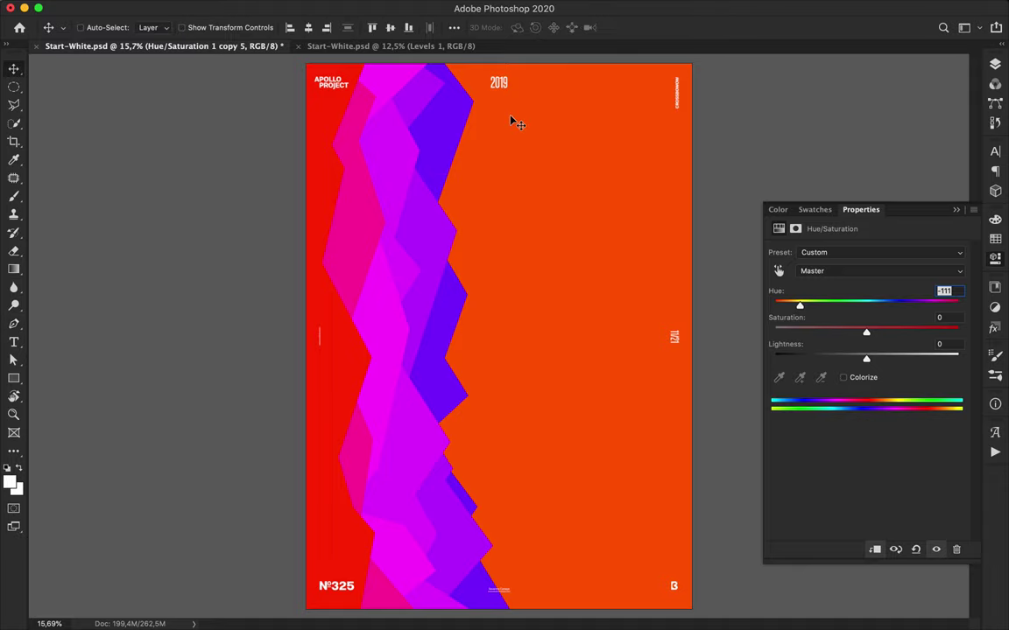
# - Draw a jagged full-height Pen shape about 4050 px wide from the poster's left edge, and place its layer below Shape 5
pyautogui.press('p')
pyautogui.click(444, 117)
pyautogui.click(491, 159)
pyautogui.click(474, 211)
pyautogui.click(489, 257)
pyautogui.click(448, 301)
pyautogui.click(465, 427)
pyautogui.click(479, 461)
pyautogui.click(448, 532)
pyautogui.click(523, 543)
pyautogui.click(491, 615)
pyautogui.click(301, 615)
pyautogui.click(300, 60)
pyautogui.click(425, 59)
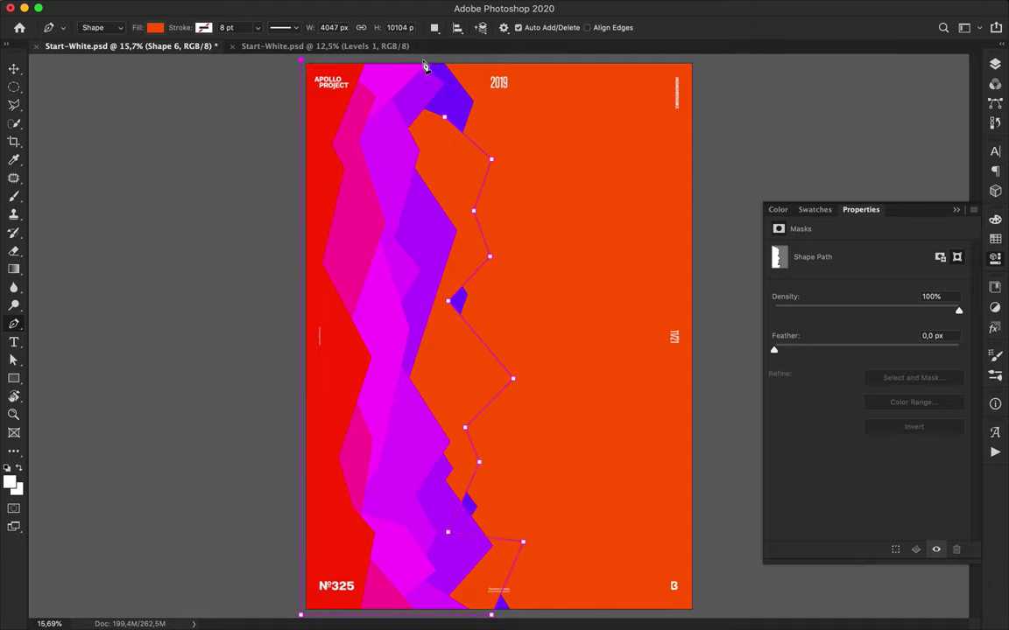
pyautogui.click(444, 117)
pyautogui.click(994, 66)
pyautogui.moveTo(885, 409); pyautogui.dragTo(890, 482)
# - Merge the Hue/Saturation adjustments of Shape 4, Shape 3 and Shape 1 with their respective shape layers
pyautogui.hotkey('ctrl', 'e')
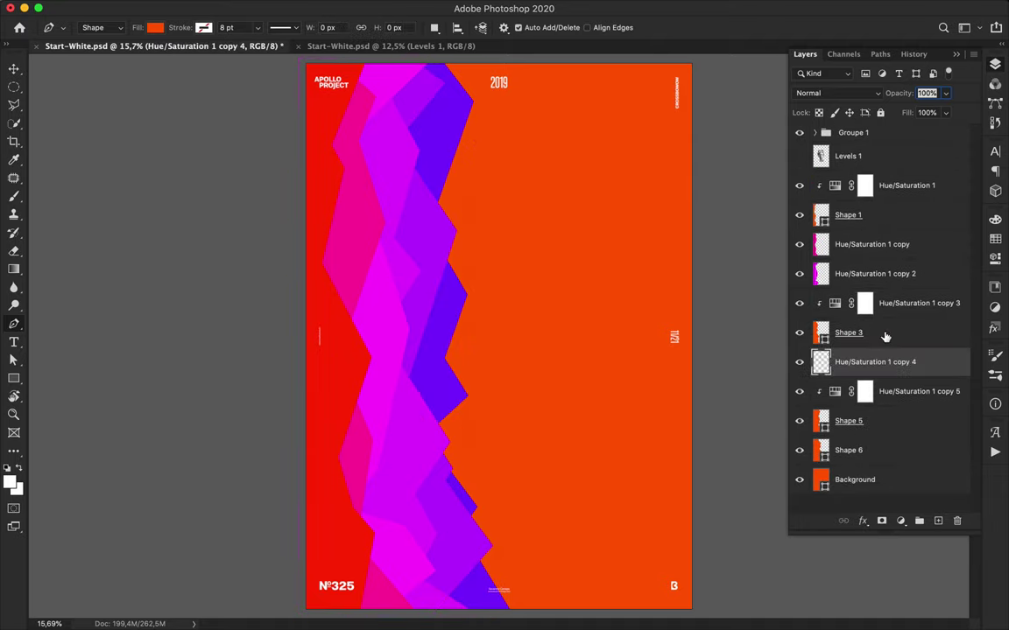
pyautogui.click(884, 335)
pyautogui.keyDown('shift'); pyautogui.click(884, 300); pyautogui.keyUp('shift')
pyautogui.hotkey('ctrl', 'e')
pyautogui.click(882, 211)
pyautogui.keyDown('shift'); pyautogui.click(894, 182); pyautogui.keyUp('shift')
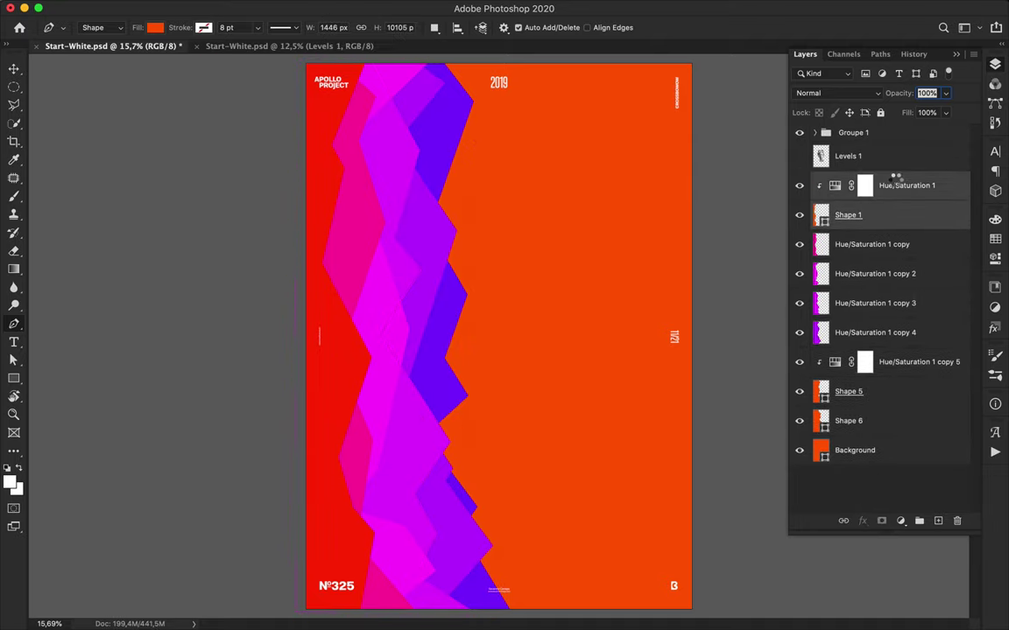
pyautogui.hotkey('ctrl', 'e')
# - Clip a copy of the Hue/Saturation 1 copy 5 adjustment to Shape 6 and set its hue to -137
pyautogui.moveTo(894, 340); pyautogui.dragTo(915, 375)
pyautogui.keyDown('alt'); pyautogui.click(844, 406); pyautogui.keyUp('alt')
pyautogui.doubleClick(837, 394)
pyautogui.moveTo(798, 310); pyautogui.dragTo(790, 307)
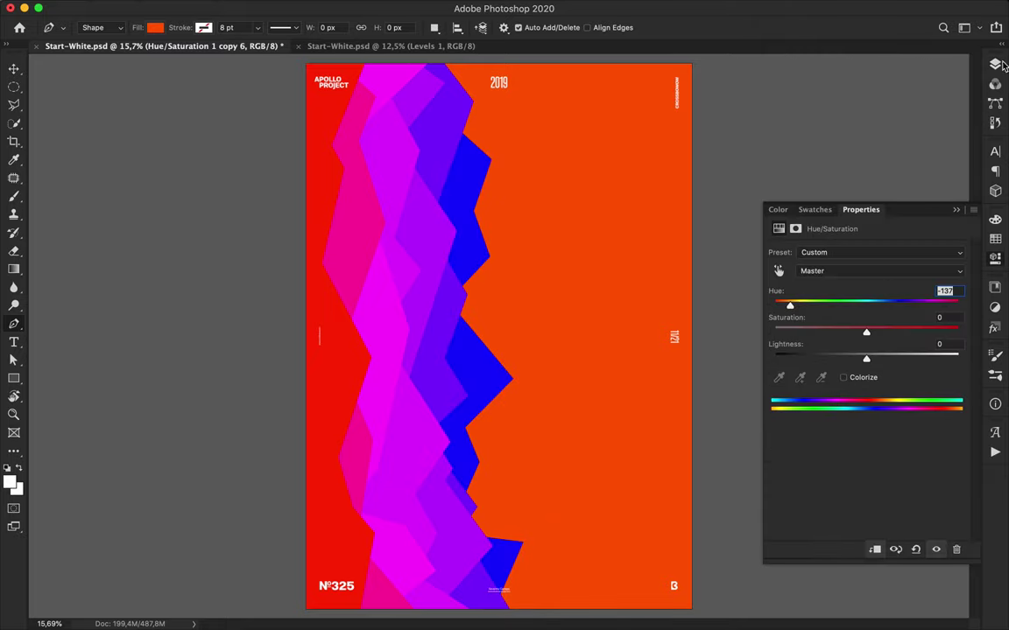
# - Merge the Hue/Saturation 1 copy 5 adjustment with its Shape 5 layer
pyautogui.click(997, 63)
pyautogui.click(885, 332)
pyautogui.keyDown('shift'); pyautogui.click(887, 359); pyautogui.keyUp('shift')
pyautogui.press('super+e')
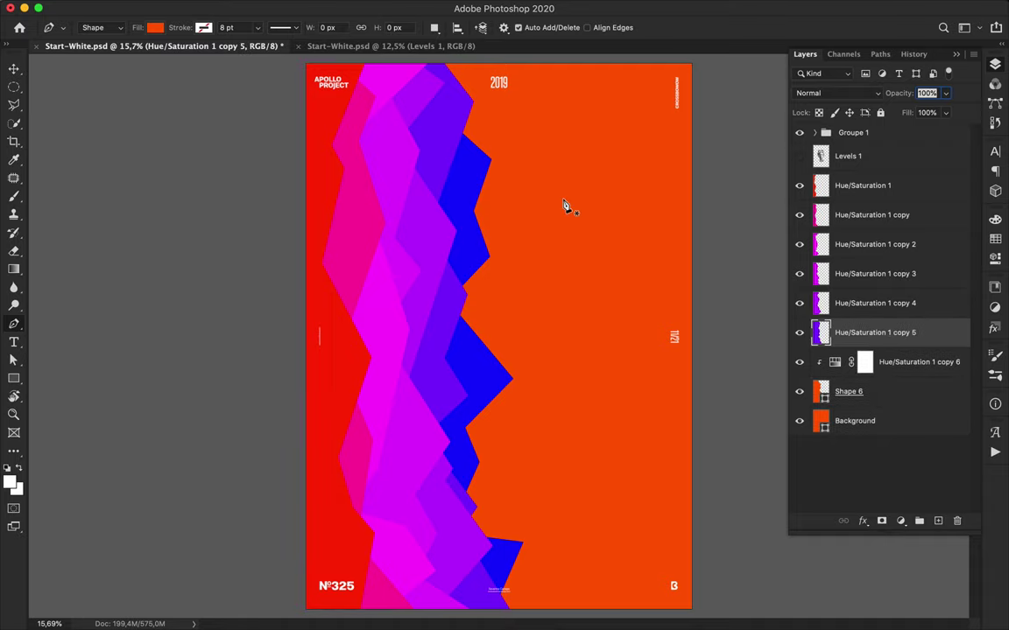
# - Draw a jagged full-height Pen shape about 4770 px wide from the poster's left edge, and place its layer below Shape 6
pyautogui.click(508, 60)
pyautogui.click(479, 120)
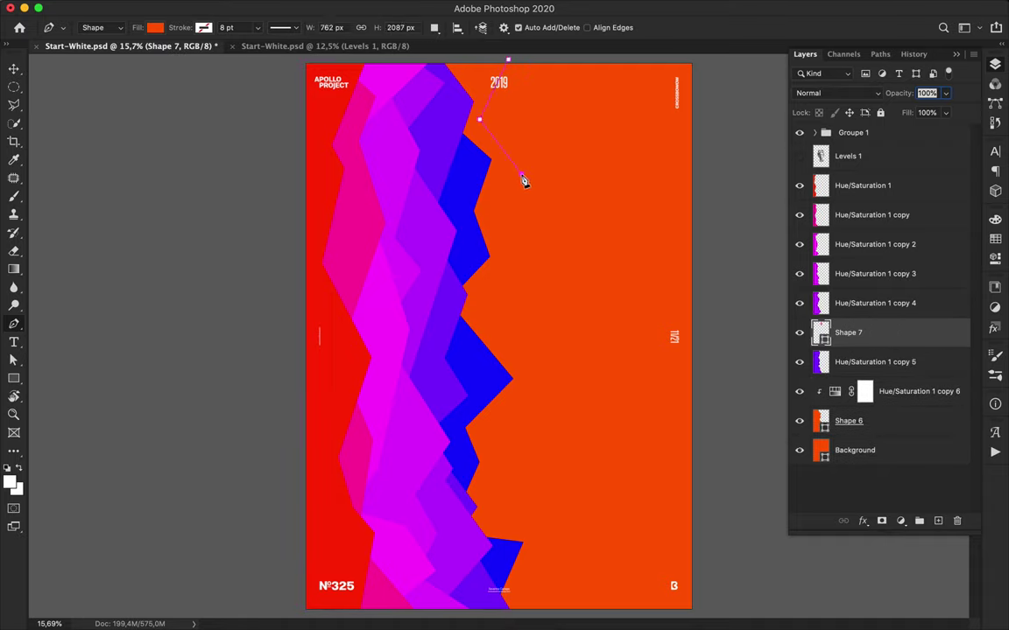
pyautogui.click(478, 237)
pyautogui.click(501, 303)
pyautogui.click(484, 399)
pyautogui.click(561, 488)
pyautogui.click(492, 565)
pyautogui.click(541, 602)
pyautogui.click(534, 613)
pyautogui.click(298, 614)
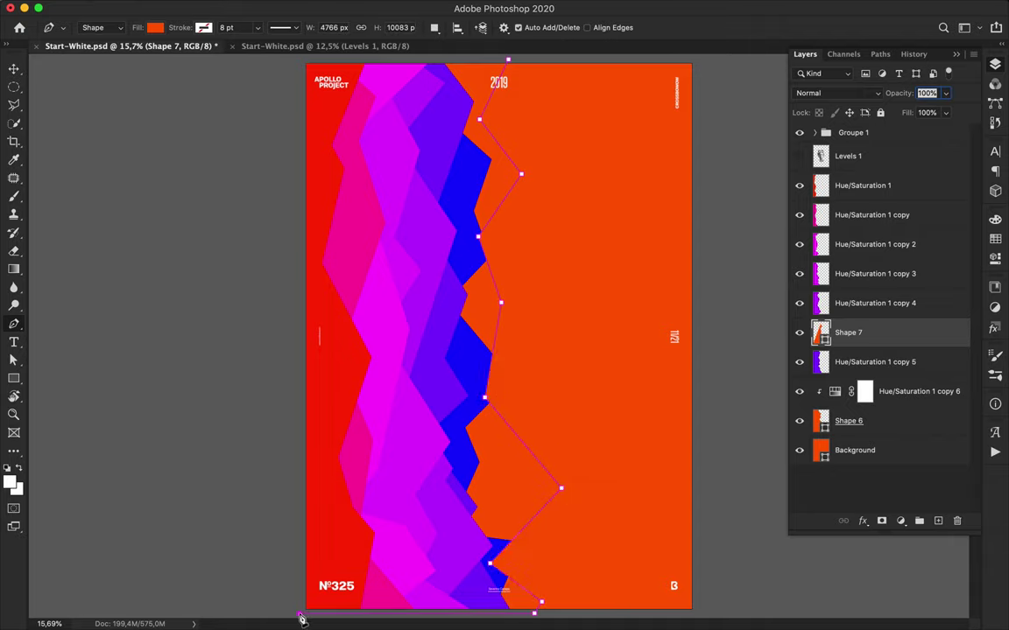
pyautogui.click(300, 60)
pyautogui.moveTo(887, 329); pyautogui.dragTo(887, 434)
# - Clip a copy of the Hue/Saturation 1 copy 6 adjustment to Shape 7 and set its hue to -171
pyautogui.keyDown('alt'); pyautogui.moveTo(855, 368); pyautogui.dragTo(846, 403); pyautogui.keyUp('alt')
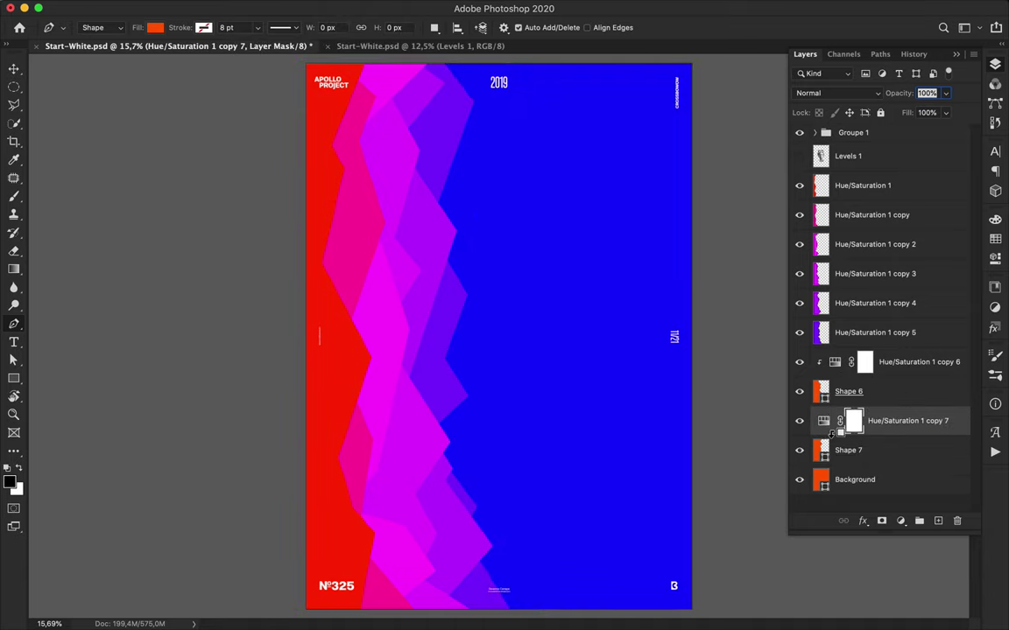
pyautogui.keyDown('alt'); pyautogui.click(831, 435); pyautogui.keyUp('alt')
pyautogui.doubleClick(831, 425)
pyautogui.moveTo(791, 308)
pyautogui.mouseDown()
pyautogui.moveTo(768, 310)
pyautogui.moveTo(955, 313)
pyautogui.moveTo(928, 328)
pyautogui.moveTo(754, 317)
pyautogui.moveTo(779, 320)
pyautogui.mouseUp()
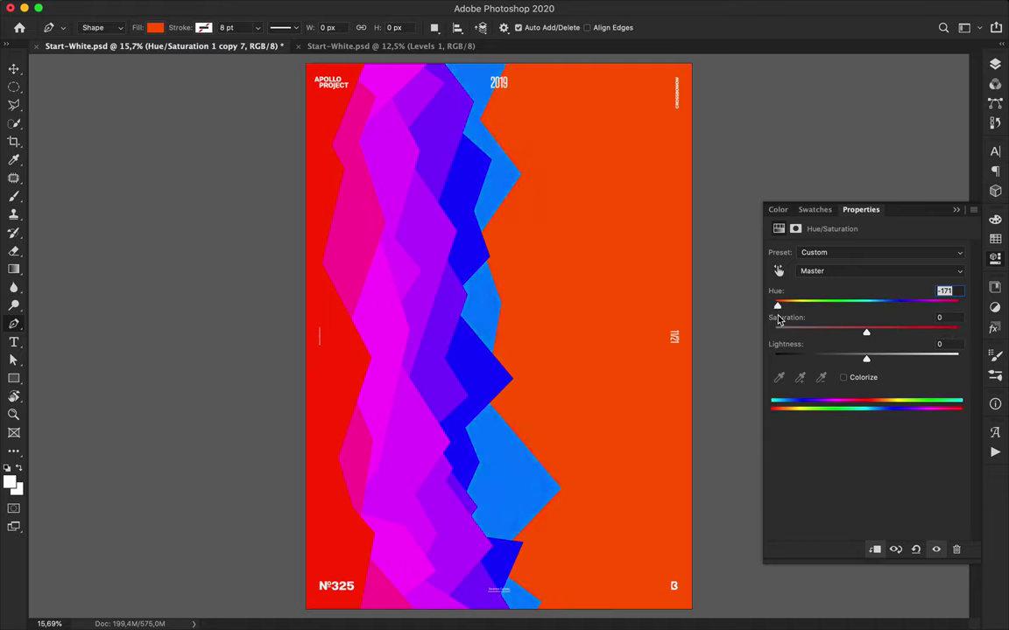
# - Save the document, and merge the Hue/Saturation 1 copy 6 and copy 7 adjustments with their Shape 6 and Shape 7 layers
pyautogui.press('v')
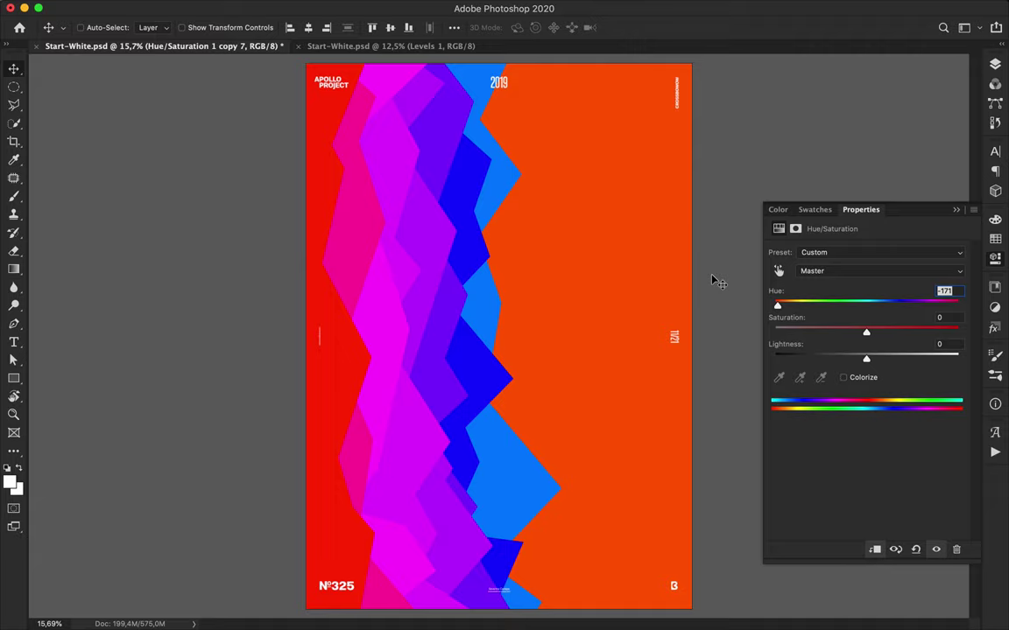
pyautogui.hotkey('ctrl', 's')
pyautogui.press('F7')
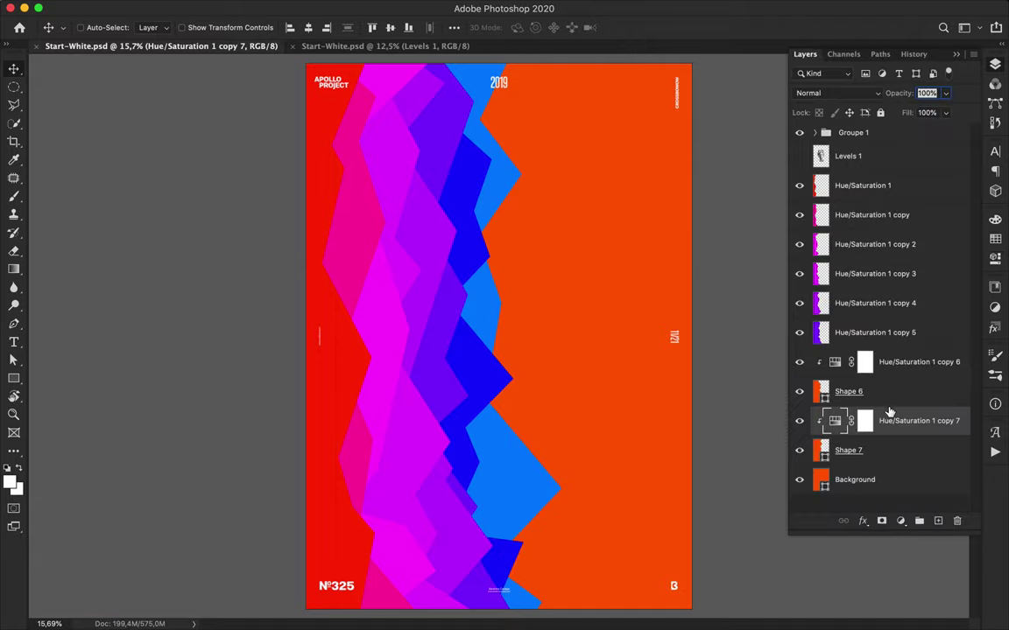
pyautogui.hotkey('ctrl', 'e')
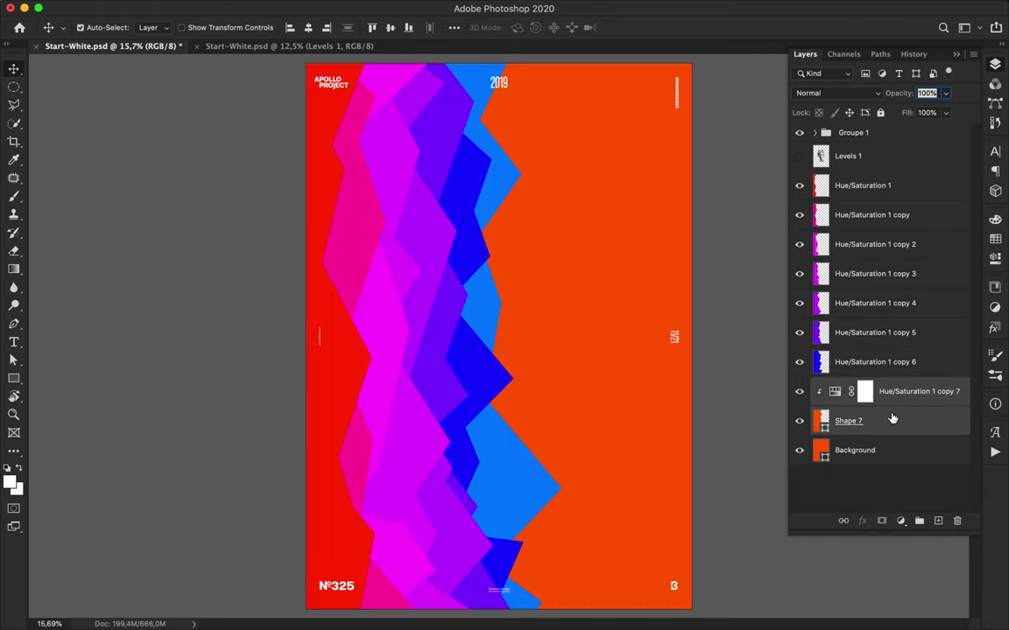
pyautogui.hotkey('ctrl', 'e')
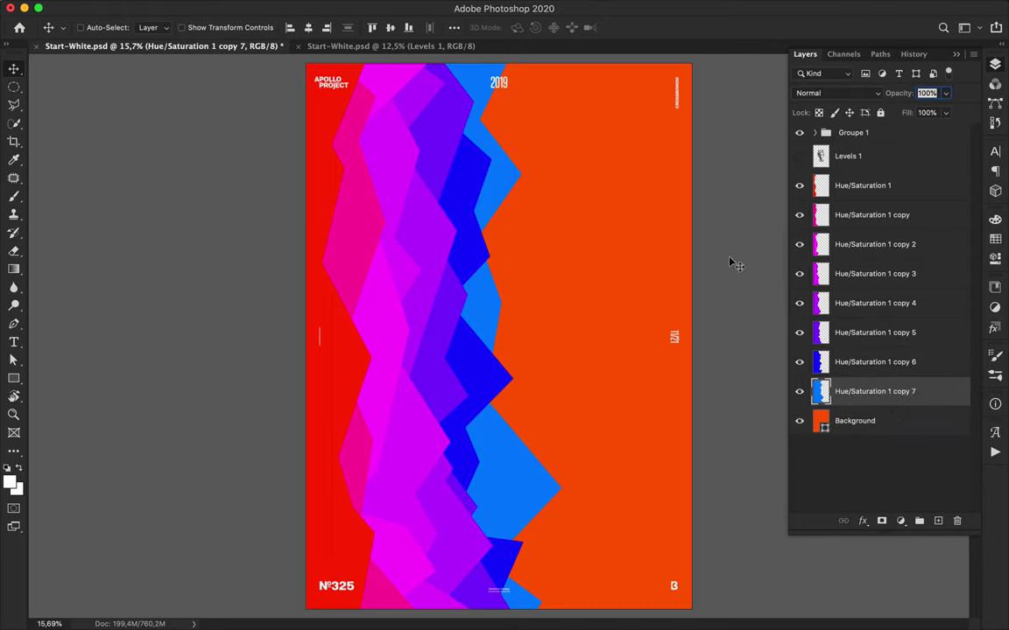
# - Draw an unfilled rectangle about 1583 by 7685 px with an 18 pt white stroke past the poster's right edge, centre it vertically, and save
pyautogui.press('u')
pyautogui.click(154, 28)
pyautogui.click(73, 55)
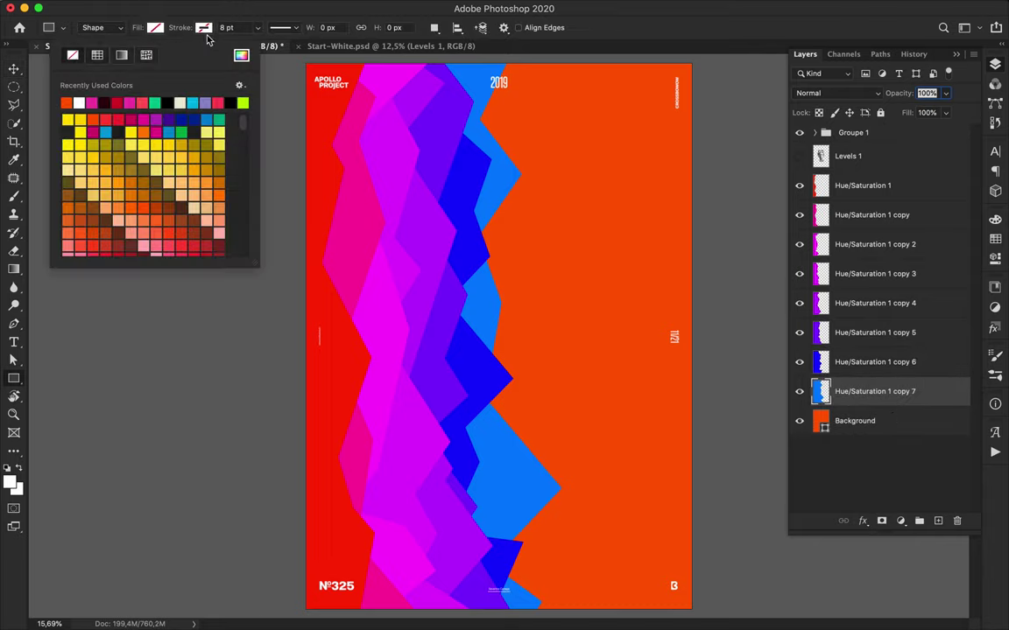
pyautogui.click(203, 27)
pyautogui.click(129, 103)
pyautogui.click(236, 27)
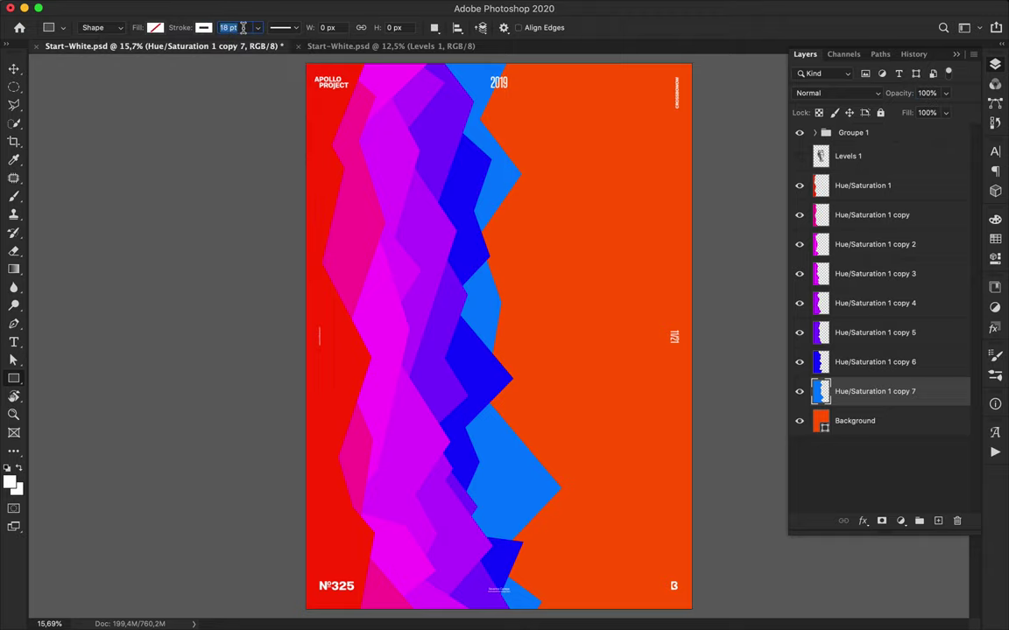
pyautogui.moveTo(631, 131)
pyautogui.mouseDown()
pyautogui.moveTo(732, 354)
pyautogui.moveTo(766, 547)
pyautogui.moveTo(716, 563)
pyautogui.moveTo(717, 554)
pyautogui.mouseUp()
pyautogui.press('v')
pyautogui.click(390, 29)
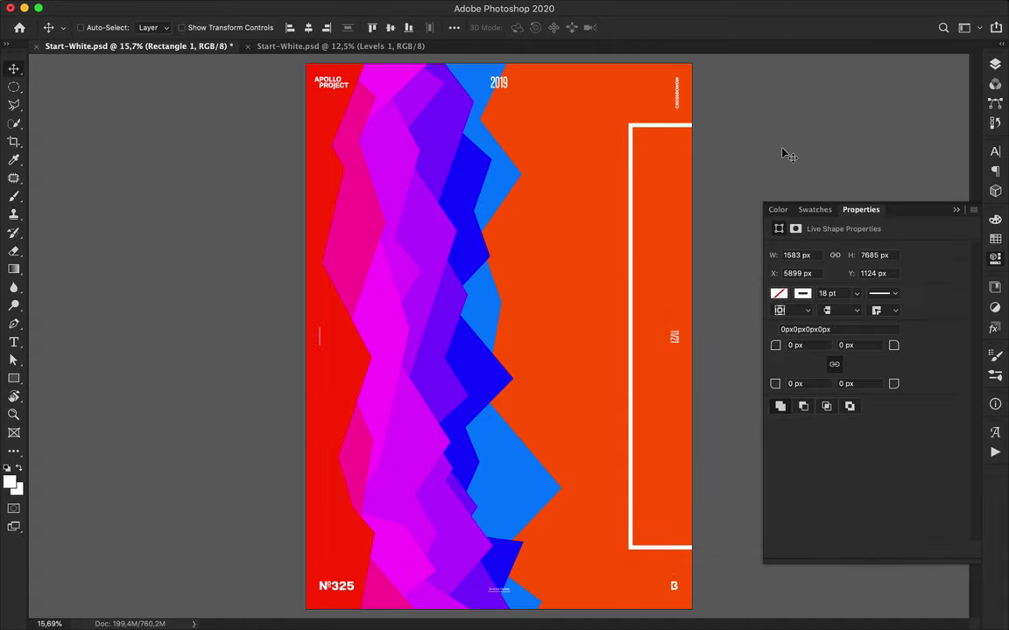
pyautogui.click(957, 210)
pyautogui.press('super+s')
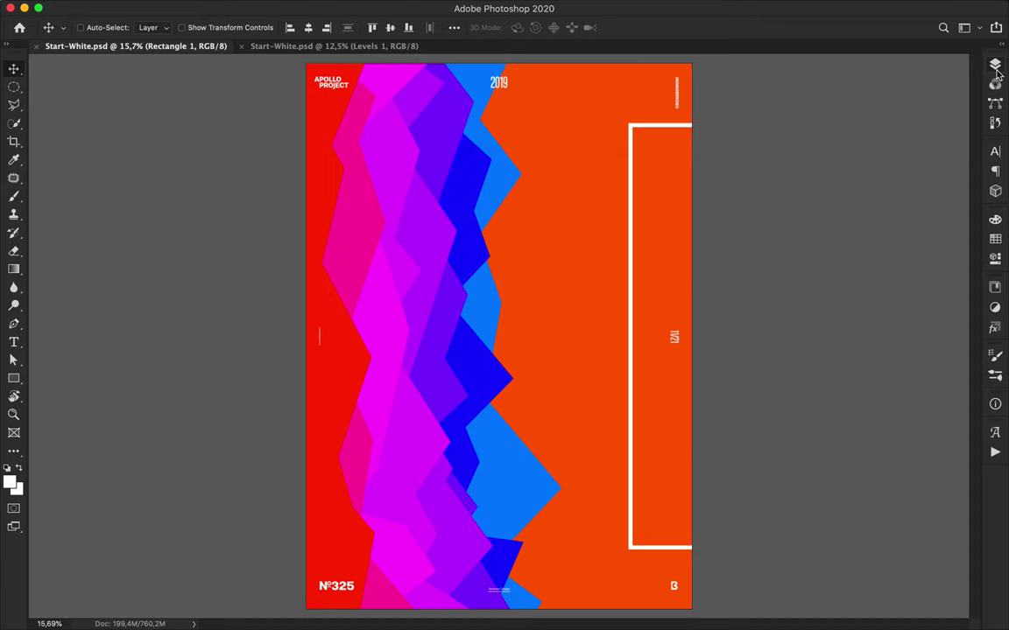
# - Show the Levels 1 statue layer and outline a jagged lasso selection across its forehead and eyes
pyautogui.click(995, 64)
pyautogui.click(864, 158)
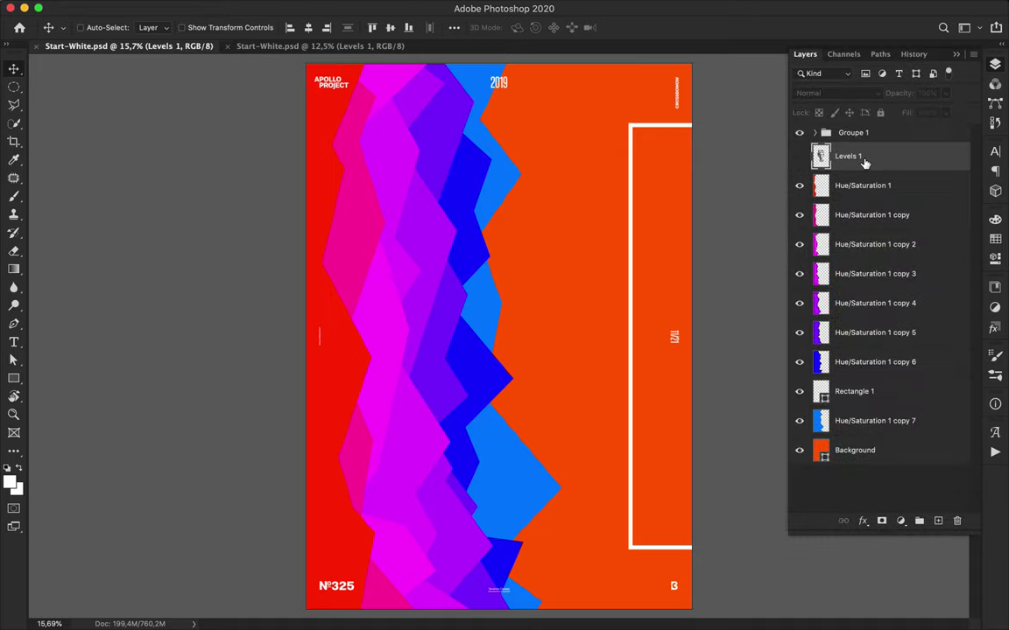
pyautogui.click(798, 156)
pyautogui.press('l')
pyautogui.click(407, 269)
pyautogui.click(459, 251)
pyautogui.click(614, 274)
pyautogui.click(524, 315)
pyautogui.click(463, 271)
pyautogui.click(380, 302)
pyautogui.click(408, 275)
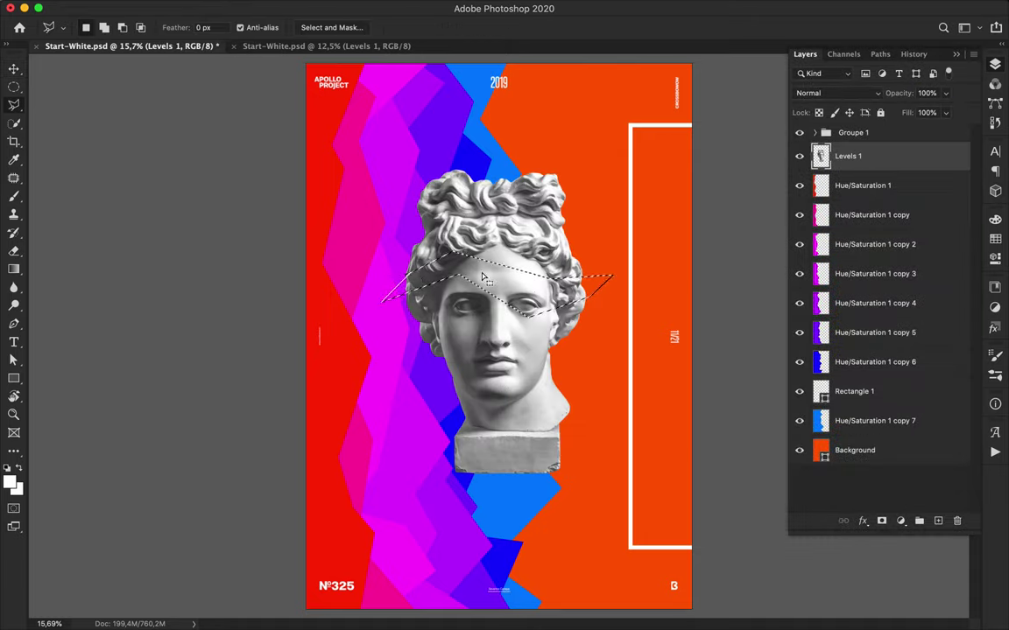
# - Copy the selected eye band to a new layer, move it above the head, and reselect the Levels 1 layer
pyautogui.hotkey('ctrl', 'j')
pyautogui.press('v')
pyautogui.moveTo(490, 289); pyautogui.dragTo(443, 123)
pyautogui.click(538, 289)
# - Outline a jagged lasso selection across the statue's mouth and cheeks
pyautogui.press('l')
pyautogui.click(439, 368)
pyautogui.click(482, 342)
pyautogui.click(522, 342)
pyautogui.click(584, 310)
pyautogui.click(584, 317)
pyautogui.click(512, 380)
pyautogui.click(484, 363)
pyautogui.click(442, 382)
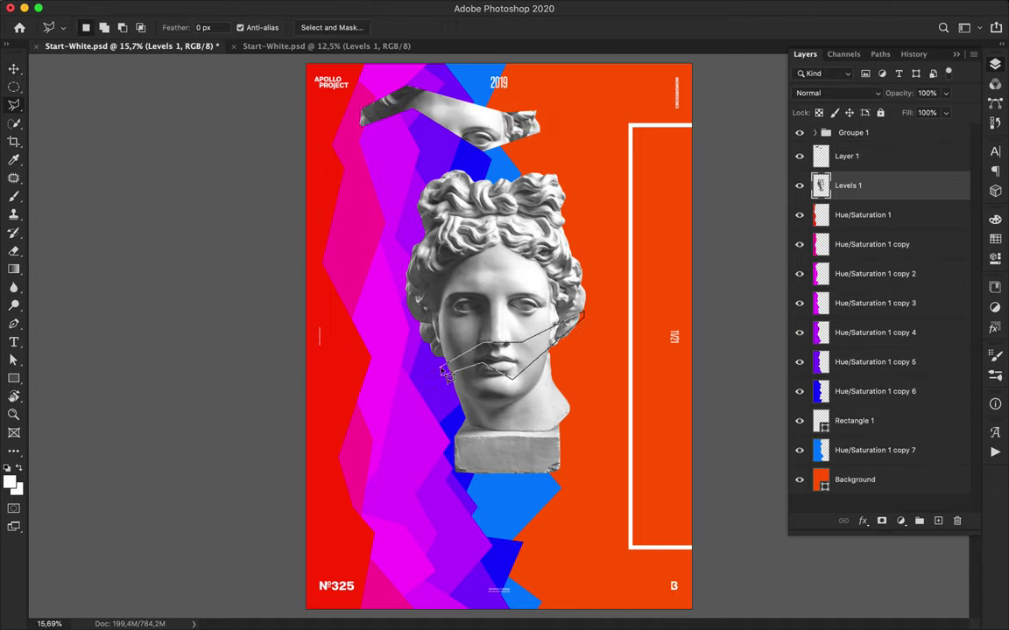
pyautogui.click(439, 368)
# - Copy the selected mouth band to a new layer, move it down and left, and reselect the Levels 1 layer
pyautogui.press('super+j')
pyautogui.press('v')
pyautogui.moveTo(568, 287); pyautogui.dragTo(514, 324)
pyautogui.keyDown('super'); pyautogui.click(514, 322); pyautogui.keyUp('super')
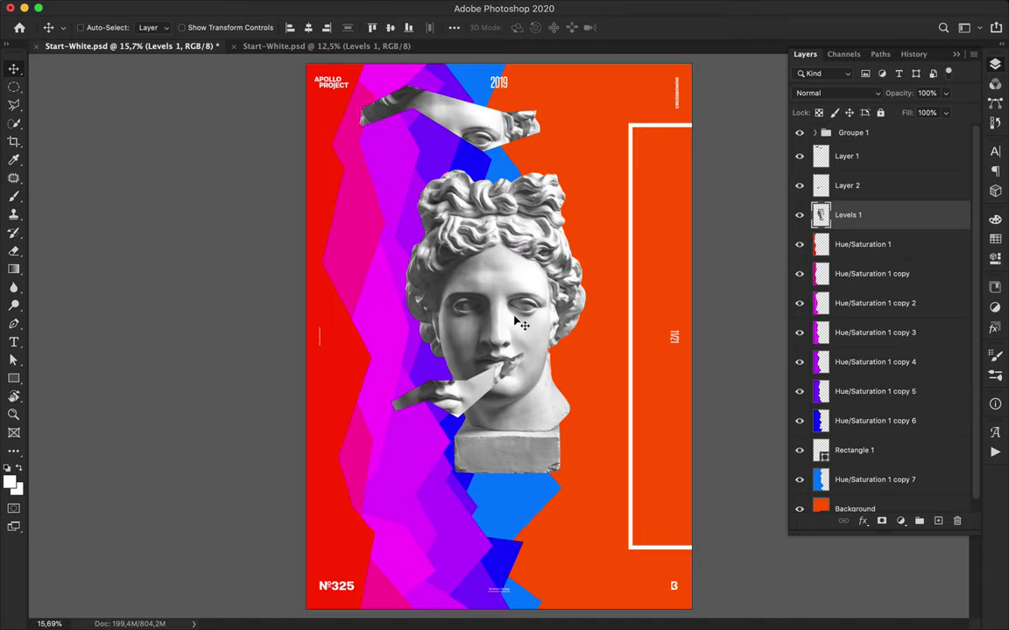
# - Lasso a V-shaped band across the statue's upper hair, copy it to a new layer, and move it to the poster's lower left
pyautogui.press('l')
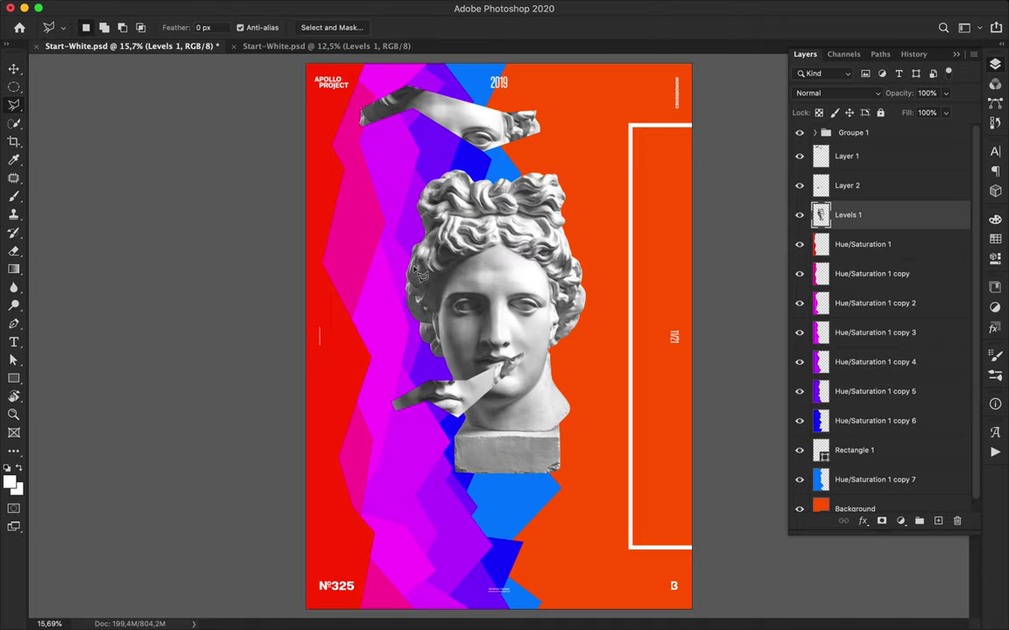
pyautogui.click(415, 174)
pyautogui.click(473, 211)
pyautogui.click(589, 182)
pyautogui.click(567, 209)
pyautogui.click(472, 240)
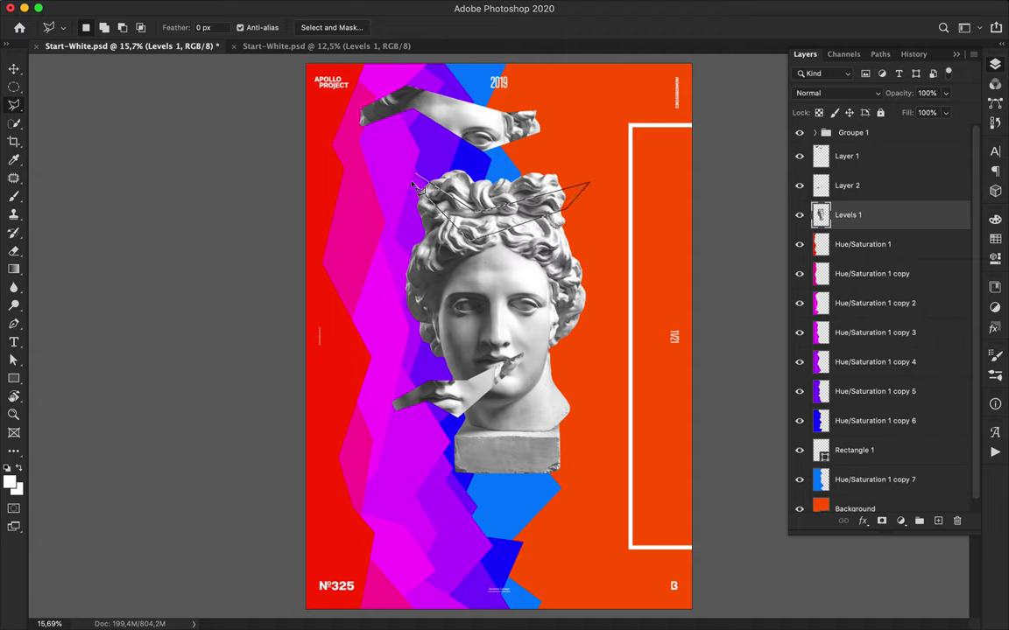
pyautogui.click(417, 186)
pyautogui.hotkey('ctrl', 'j')
pyautogui.press('v')
pyautogui.moveTo(515, 199)
pyautogui.mouseDown()
pyautogui.moveTo(433, 442)
pyautogui.moveTo(454, 528)
pyautogui.mouseUp()
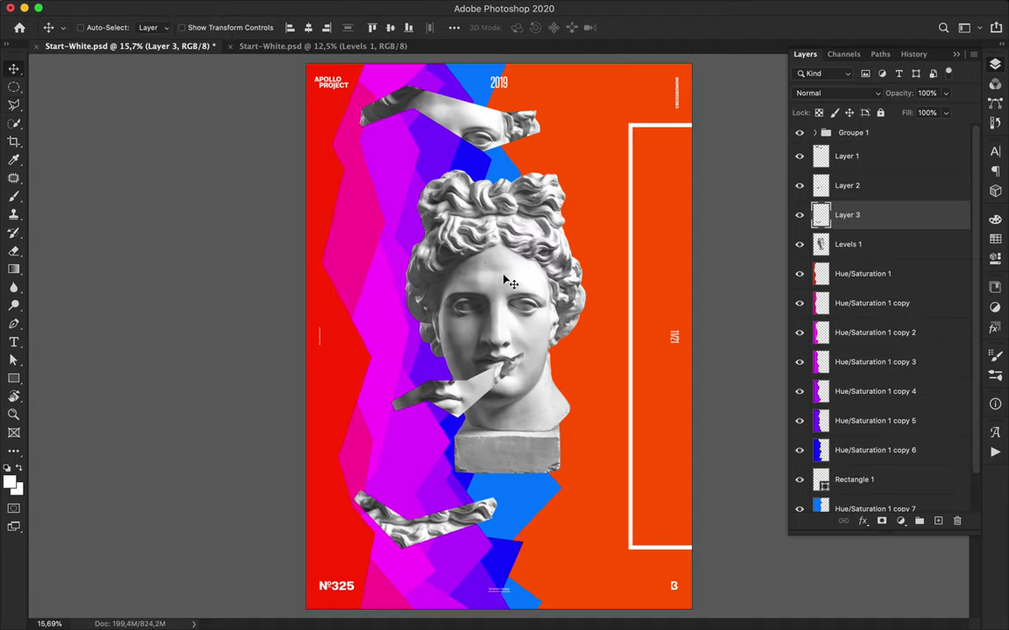
# - Outline a jagged lasso selection across the statue's eyes and nose
pyautogui.press('l')
pyautogui.click(408, 315)
pyautogui.click(469, 289)
pyautogui.click(530, 311)
pyautogui.click(600, 326)
pyautogui.click(536, 361)
pyautogui.click(407, 317)
# - Copy the selected nose band from Levels 1 to a new layer, hide Levels 1, and move the strip slightly up and left
pyautogui.hotkey('ctrl', 'j')
pyautogui.click(610, 218)
pyautogui.click(846, 245)
pyautogui.hotkey('ctrl', 'j')
pyautogui.press('v')
pyautogui.click(799, 273)
pyautogui.moveTo(544, 327); pyautogui.dragTo(528, 280)
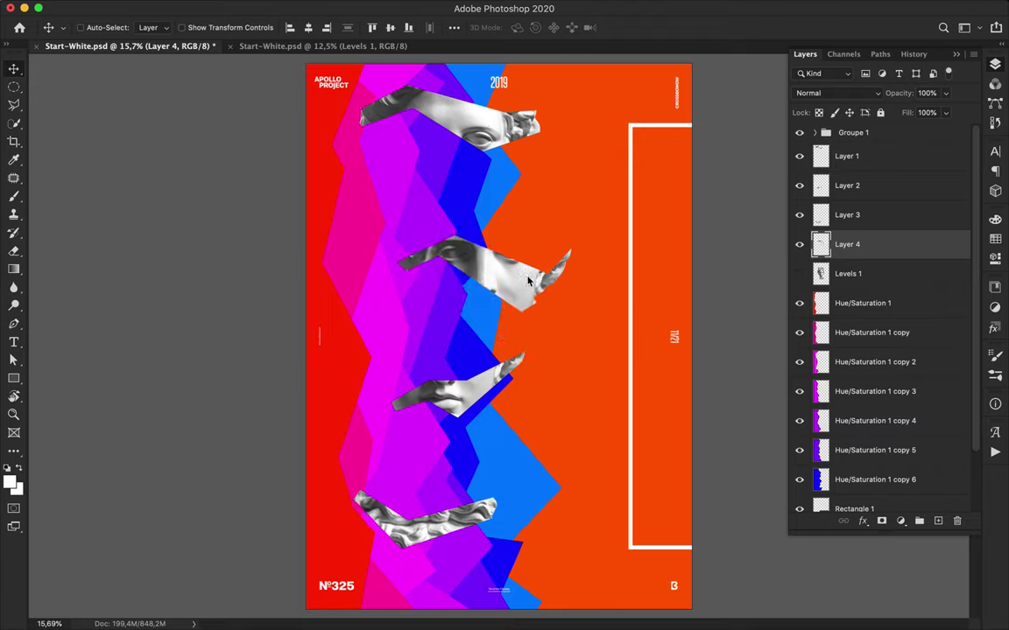
# - Draw an orange rectangle without a stroke, about 3805 by 2058 px, covering the nose strip of Layer 4
pyautogui.press('m')
pyautogui.press('u')
pyautogui.click(202, 28)
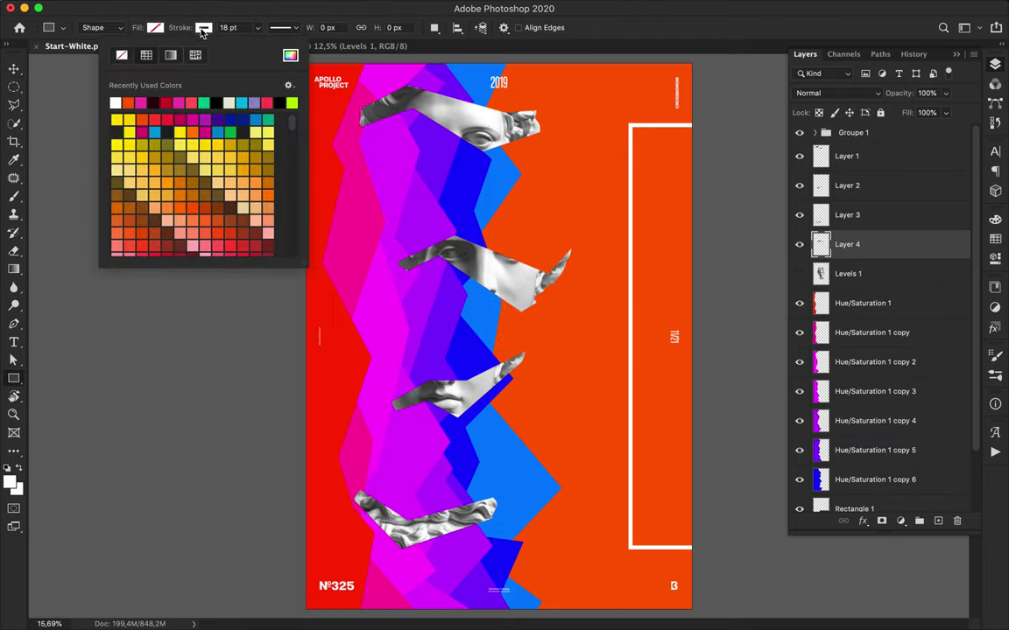
pyautogui.click(155, 27)
pyautogui.click(76, 89)
pyautogui.moveTo(383, 212); pyautogui.dragTo(592, 325)
pyautogui.click(995, 66)
pyautogui.click(994, 66)
# - Clip a Hue/Saturation adjustment with hue +150 to Rectangle 2 and merge the two layers
pyautogui.click(900, 521)
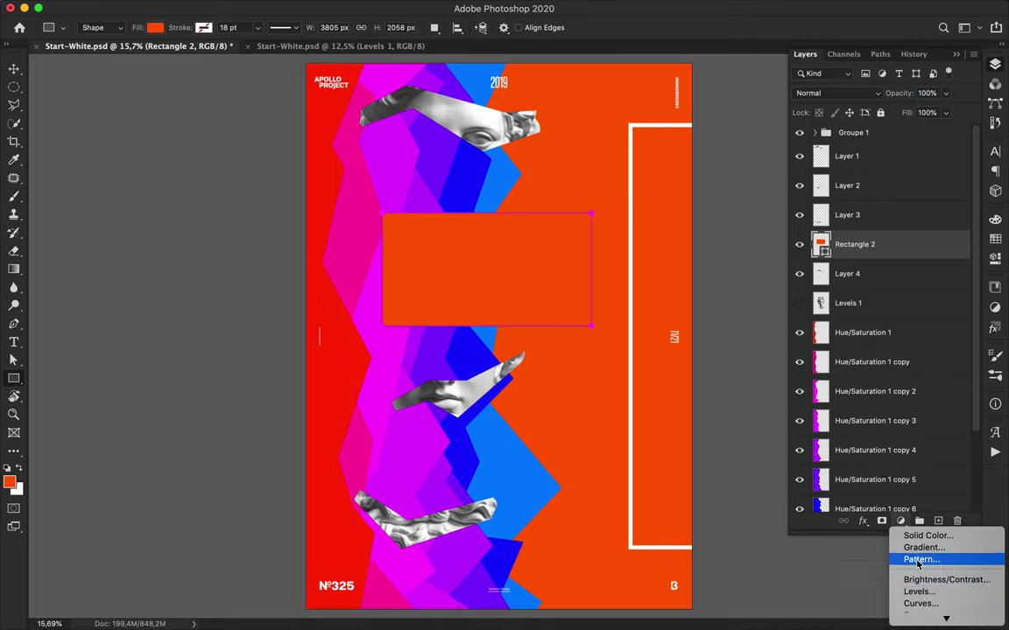
pyautogui.click(862, 513)
pyautogui.moveTo(866, 305); pyautogui.dragTo(950, 321)
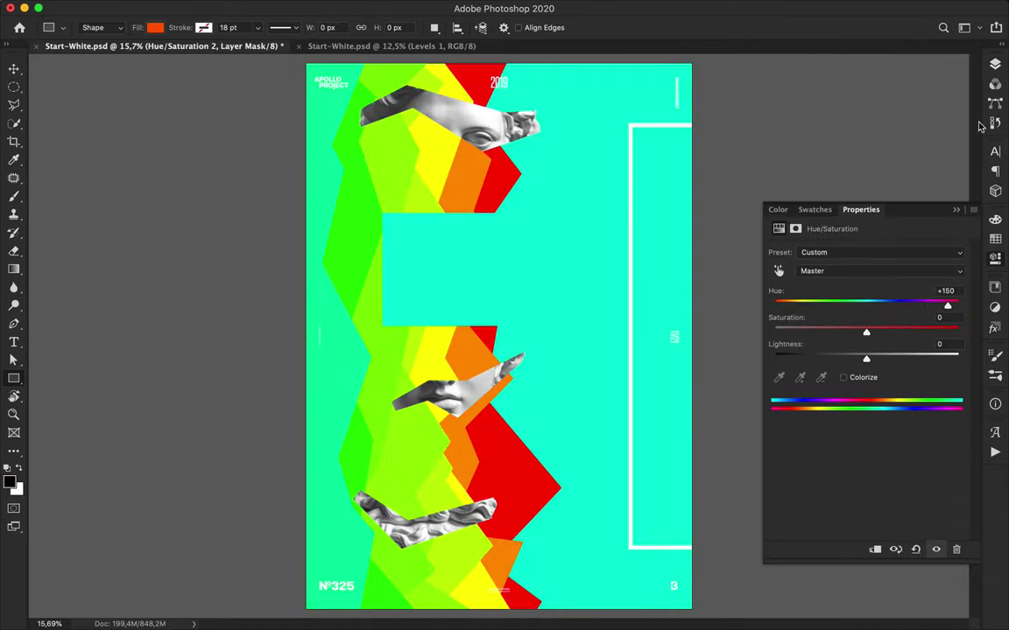
pyautogui.click(995, 64)
pyautogui.keyDown('alt'); pyautogui.click(878, 259); pyautogui.keyUp('alt')
pyautogui.keyDown('shift'); pyautogui.click(894, 277); pyautogui.keyUp('shift')
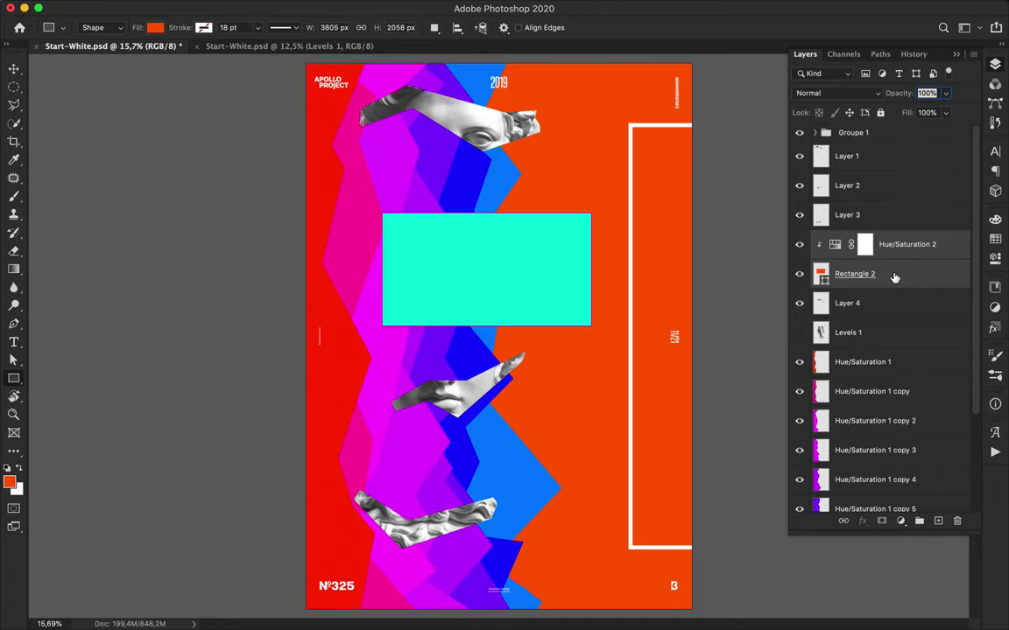
pyautogui.press('super+e')
# - Clip the turquoise rectangle to Layer 4 and set its blending mode to Multiply
pyautogui.keyDown('super'); pyautogui.click(842, 258); pyautogui.keyUp('super')
pyautogui.click(851, 257)
pyautogui.keyDown('alt'); pyautogui.click(846, 259); pyautogui.keyUp('alt')
pyautogui.click(837, 95)
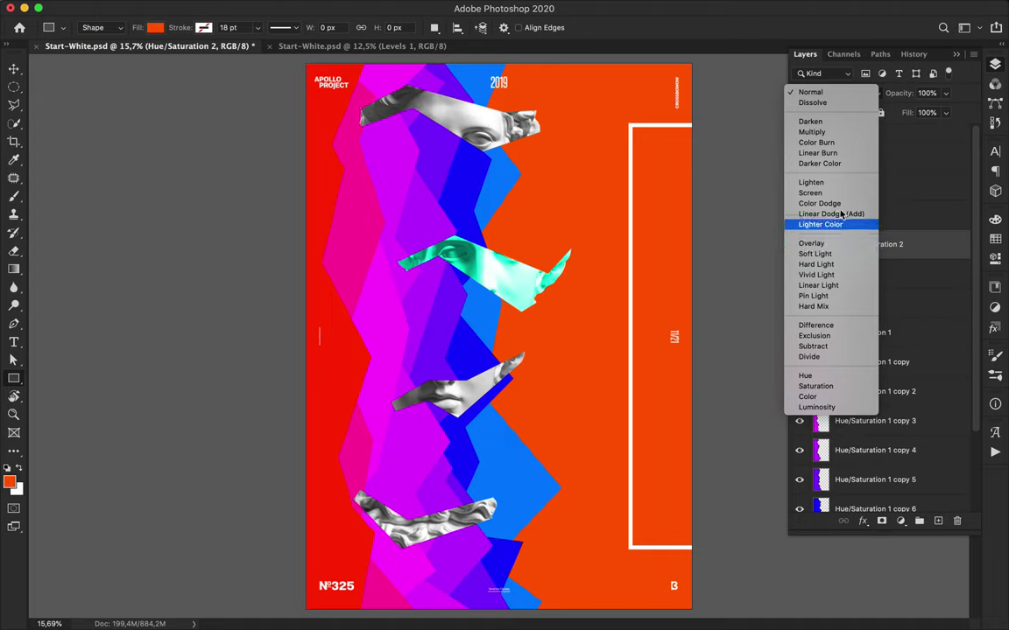
pyautogui.click(811, 131)
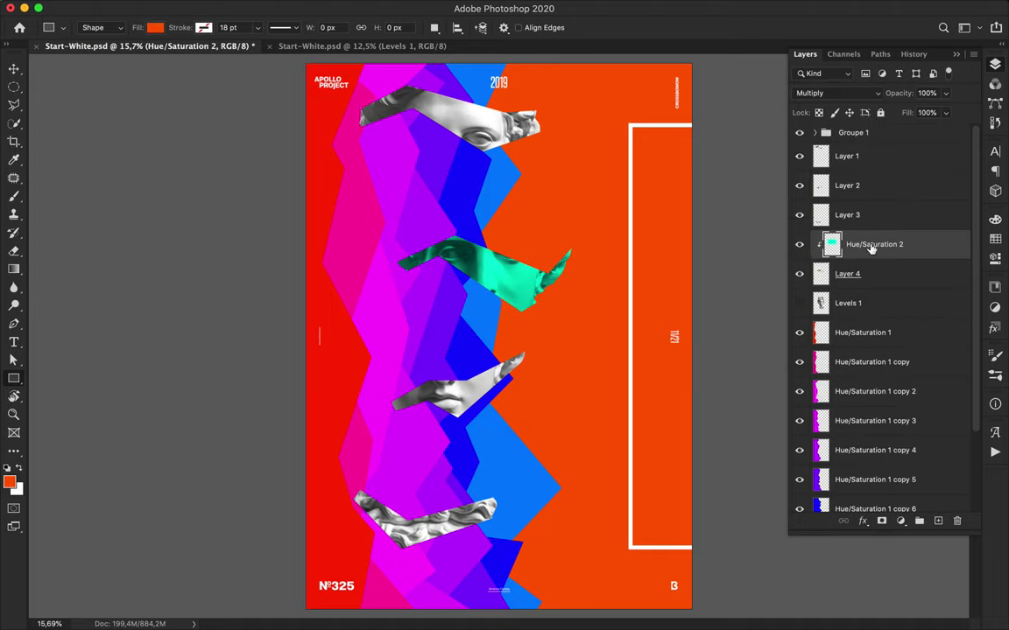
# - Duplicate the turquoise rectangle over the top eye strip and clip the copy to Layer 1
pyautogui.moveTo(871, 250); pyautogui.dragTo(862, 203)
pyautogui.press('v')
pyautogui.moveTo(484, 219); pyautogui.dragTo(441, 63)
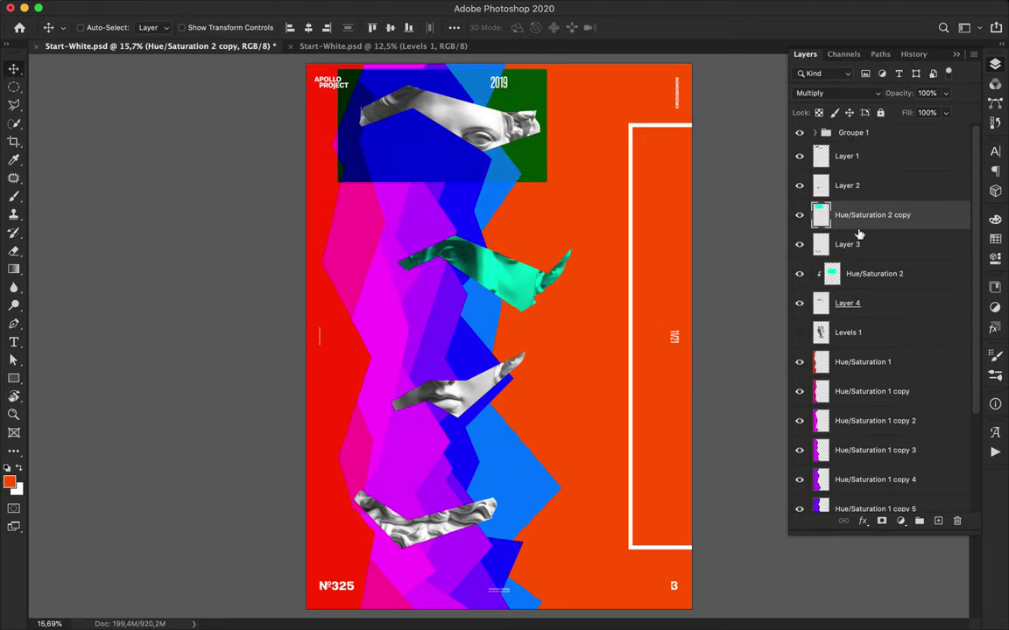
pyautogui.moveTo(857, 220); pyautogui.dragTo(868, 201)
pyautogui.keyDown('alt'); pyautogui.click(849, 170); pyautogui.keyUp('alt')
# - Position copies of the turquoise rectangle over the mouth and hair strips, clipping them to Layer 2 and Layer 3
pyautogui.moveTo(408, 202); pyautogui.dragTo(418, 272)
pyautogui.keyDown('alt'); pyautogui.click(836, 228); pyautogui.keyUp('alt')
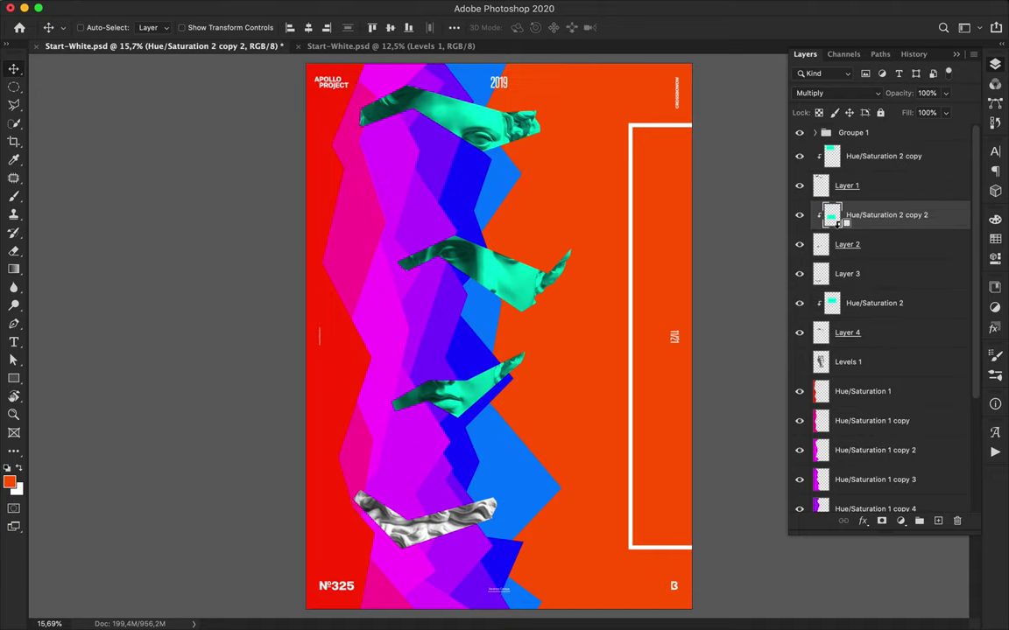
pyautogui.moveTo(867, 221); pyautogui.dragTo(872, 259)
pyautogui.moveTo(493, 415); pyautogui.dragTo(451, 552)
pyautogui.keyDown('alt'); pyautogui.click(902, 287); pyautogui.keyUp('alt')
# - Merge each clipped turquoise rectangle with its statue strip layer
pyautogui.keyDown('shift'); pyautogui.click(892, 304); pyautogui.keyUp('shift')
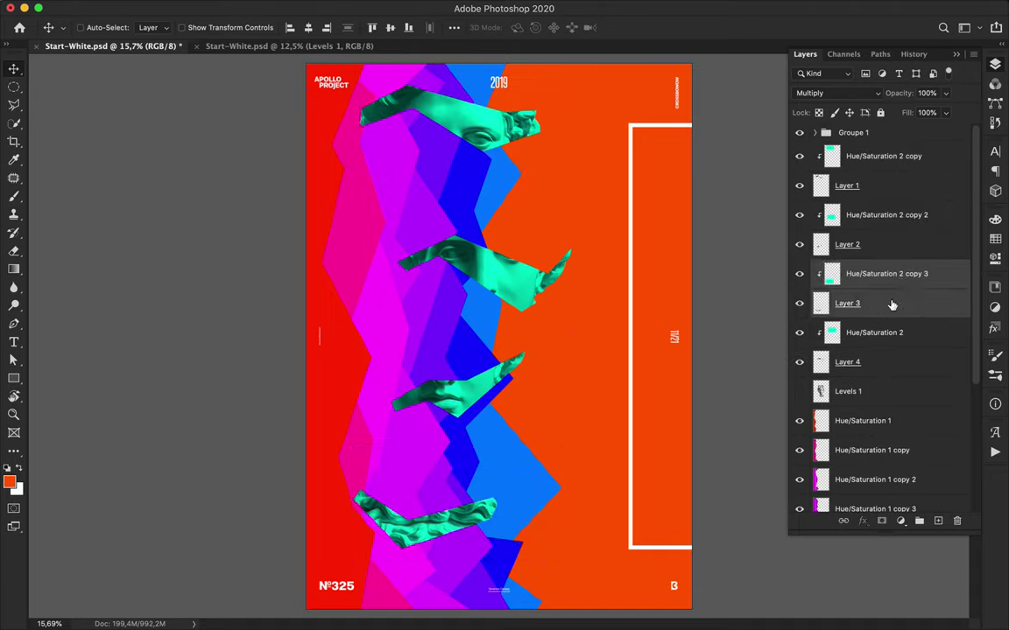
pyautogui.press('super+e')
pyautogui.click(892, 304)
pyautogui.keyDown('shift'); pyautogui.click(893, 337); pyautogui.keyUp('shift')
pyautogui.press('super+e')
pyautogui.click(862, 244)
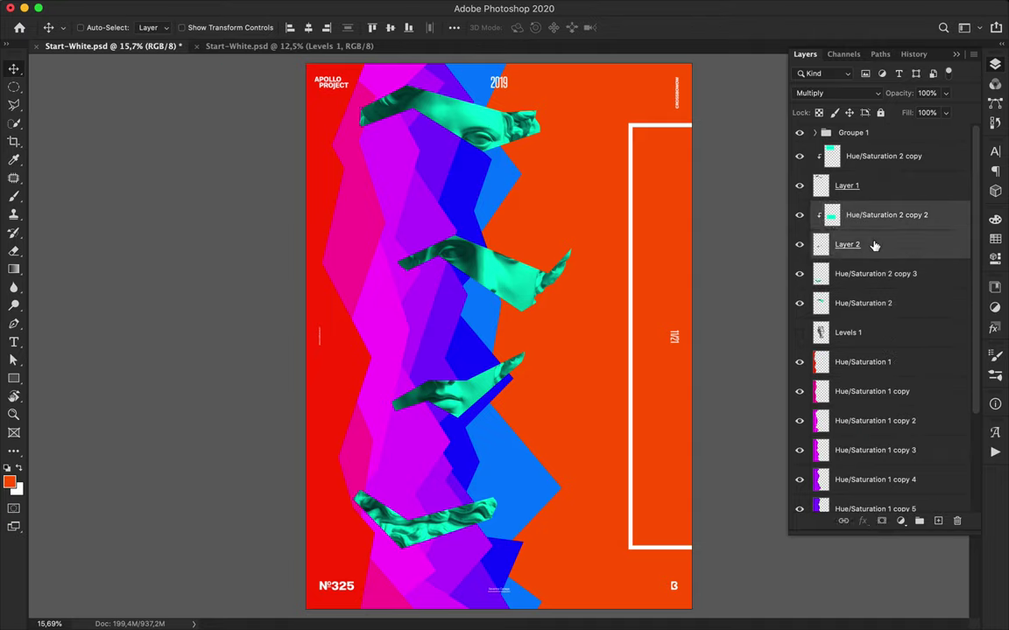
pyautogui.press('Delete')
pyautogui.click(852, 185)
pyautogui.press('Delete')
# - Reposition the eye, nose and mouth strips, placing their layers below Hue/Saturation 1 copy 4, Hue/Saturation 1 and Hue/Saturation 1 copy 3 respectively
pyautogui.moveTo(600, 367); pyautogui.dragTo(477, 542)
pyautogui.moveTo(891, 162); pyautogui.dragTo(890, 426)
pyautogui.moveTo(532, 272); pyautogui.dragTo(394, 265)
pyautogui.moveTo(855, 225); pyautogui.dragTo(856, 272)
pyautogui.moveTo(858, 156); pyautogui.dragTo(858, 377)
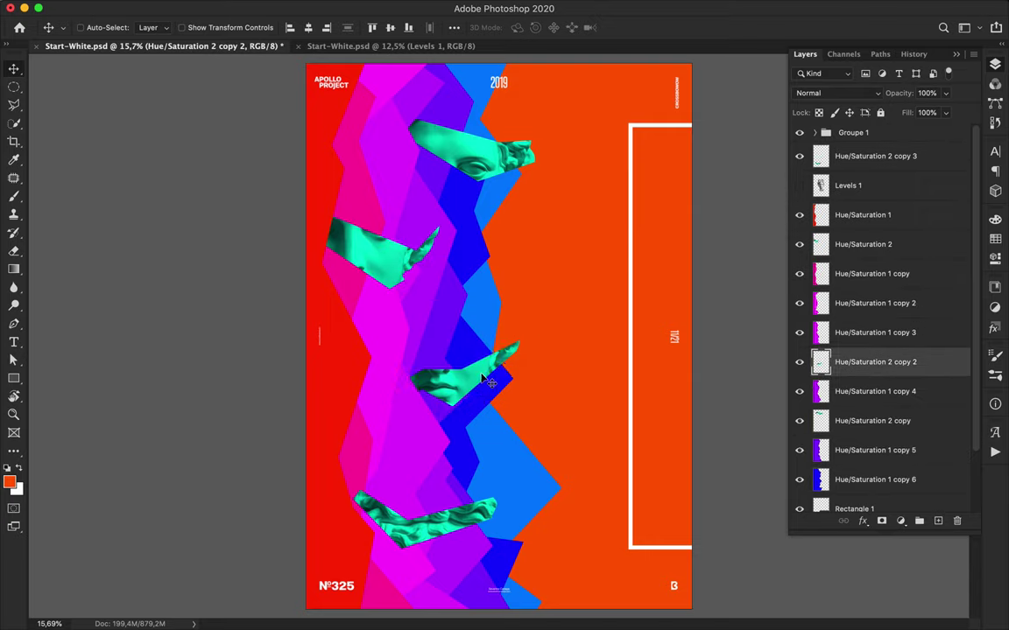
# - Move the hair strip right so it emerges from the blue shape, and place its layer just above Background
pyautogui.moveTo(477, 530); pyautogui.dragTo(562, 541)
pyautogui.moveTo(876, 156); pyautogui.dragTo(861, 484)
pyautogui.moveTo(561, 525); pyautogui.dragTo(578, 544)
# - Shift the white outlined rectangle slightly right and the upper eye strip slightly up and right
pyautogui.moveTo(629, 243); pyautogui.dragTo(644, 251)
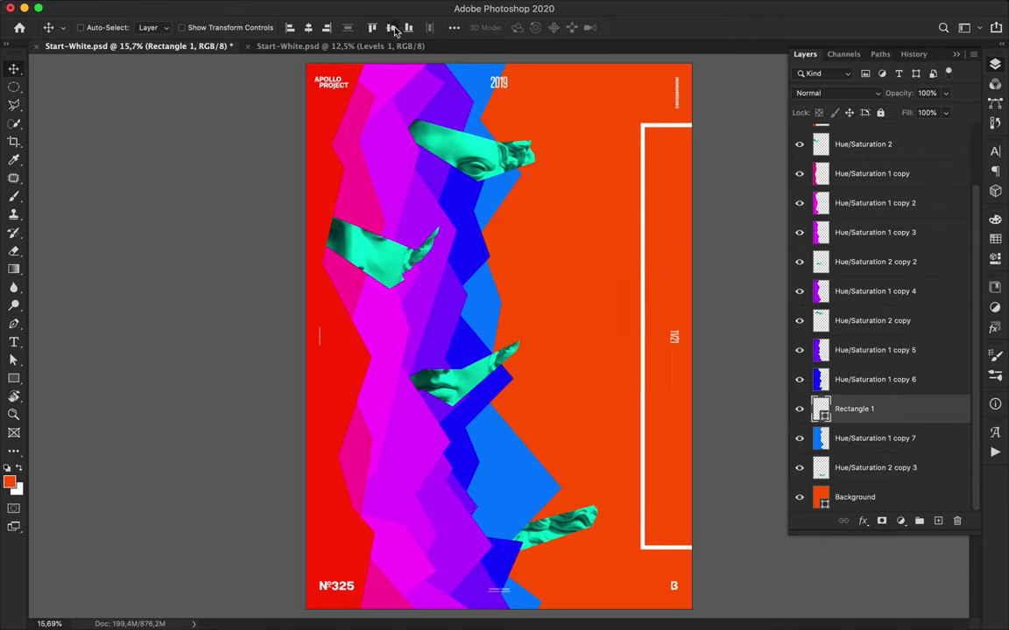
pyautogui.moveTo(511, 156); pyautogui.dragTo(520, 147)
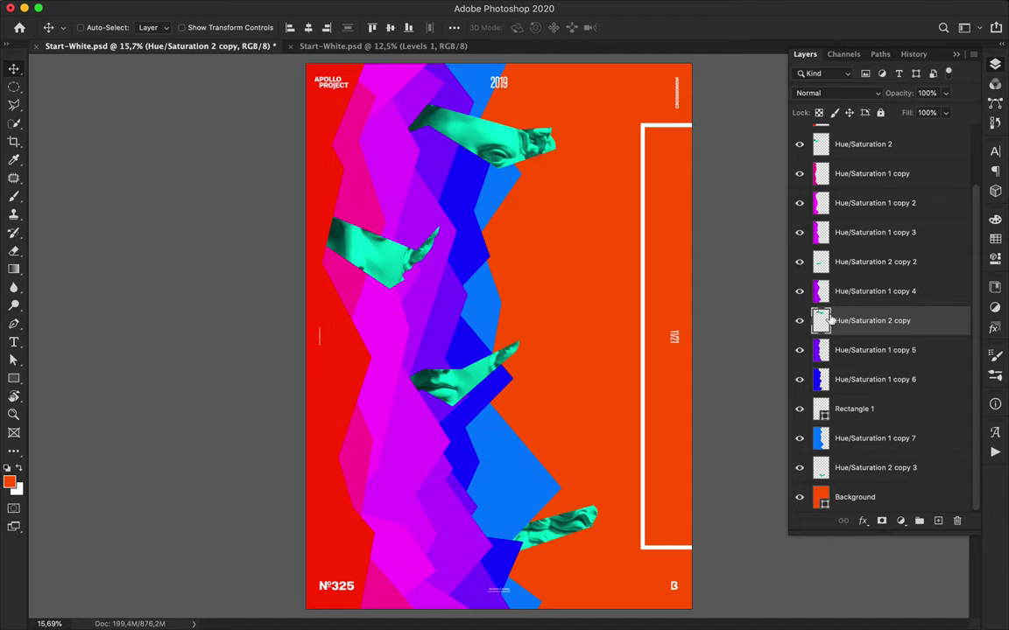
# - Draw a horizontal Pen line at mid-height, running from the blue shape onto the orange background
pyautogui.press('p')
pyautogui.click(154, 29)
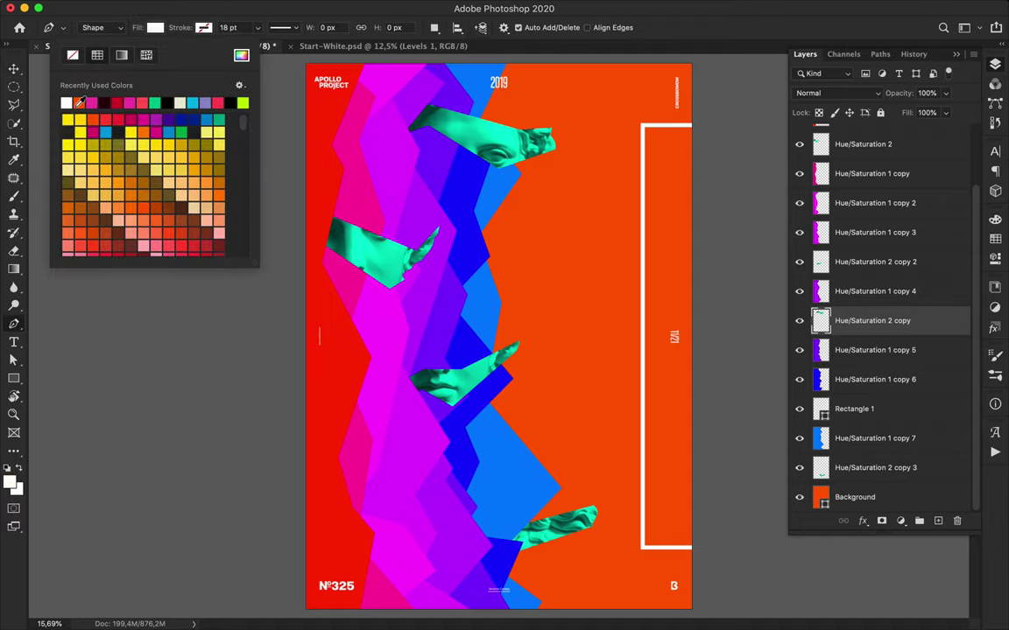
pyautogui.press('v')
pyautogui.press('p')
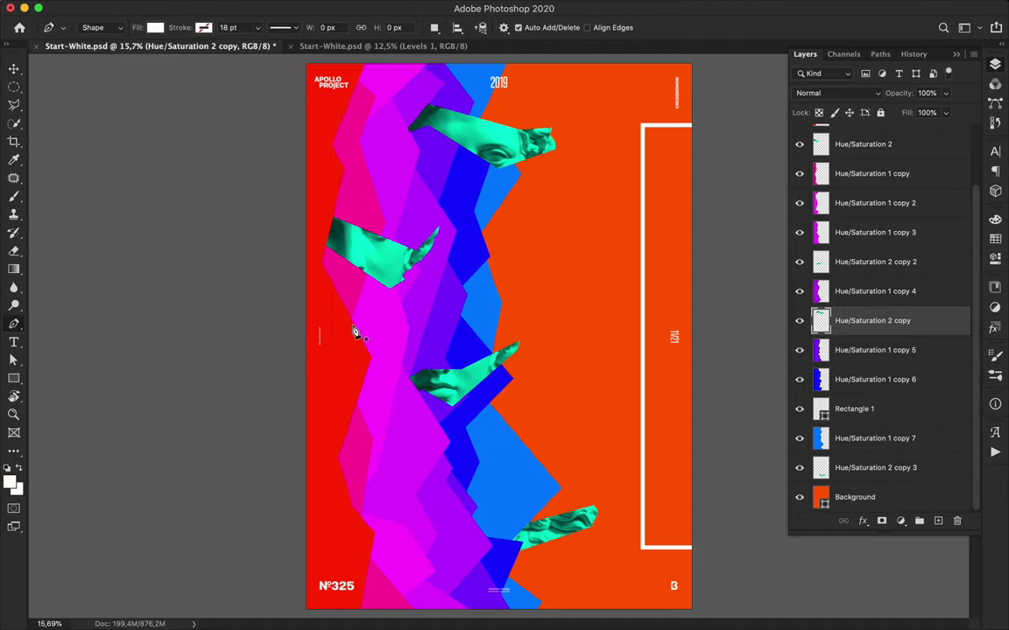
pyautogui.click(474, 313)
pyautogui.click(575, 312)
pyautogui.press('a')
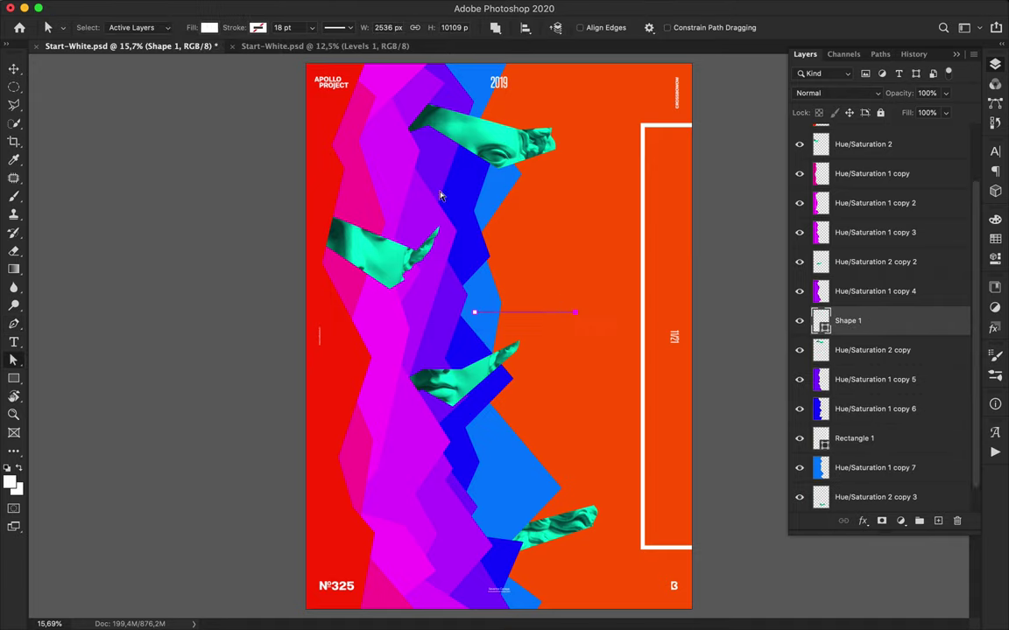
# - Give the line no fill and a white stroke, and place its layer below Hue/Saturation 1 copy 7
pyautogui.click(211, 28)
pyautogui.click(127, 55)
pyautogui.click(255, 28)
pyautogui.click(287, 27)
pyautogui.moveTo(827, 321); pyautogui.dragTo(845, 482)
pyautogui.press('Return')
pyautogui.press('Return')
# - Add a second white line about 1762 px wide behind the lower blue shape, and place a copy near the upper left below Hue/Saturation 1 copy
pyautogui.press('p')
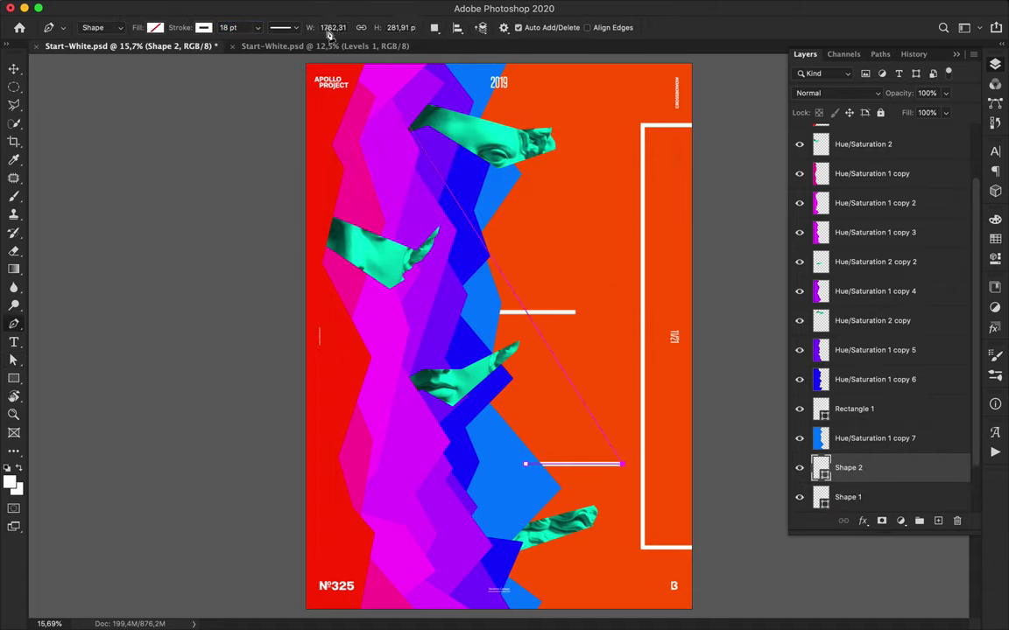
pyautogui.press('a')
pyautogui.press('v')
pyautogui.moveTo(396, 171); pyautogui.dragTo(394, 171)
pyautogui.moveTo(848, 464); pyautogui.dragTo(853, 193)
# - Duplicate the line across the poster's lower left edge, place it above Hue/Saturation 1, and set its stroke to 58 pt
pyautogui.moveTo(391, 170); pyautogui.dragTo(333, 532)
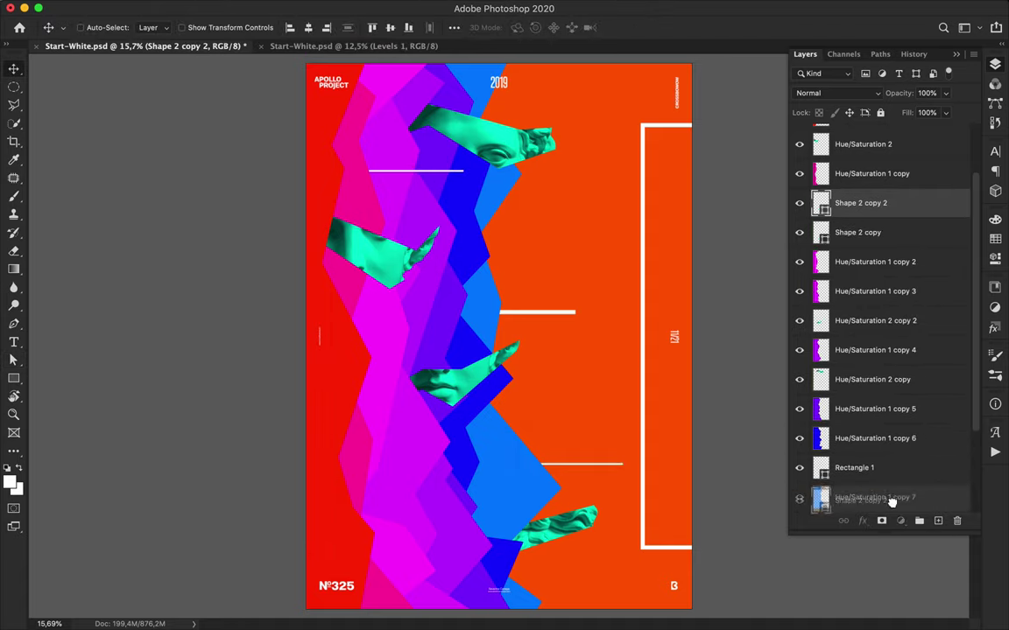
pyautogui.scroll(5, 887, 332)
pyautogui.press('a')
pyautogui.click(298, 26)
pyautogui.write('58')
pyautogui.press('Return')
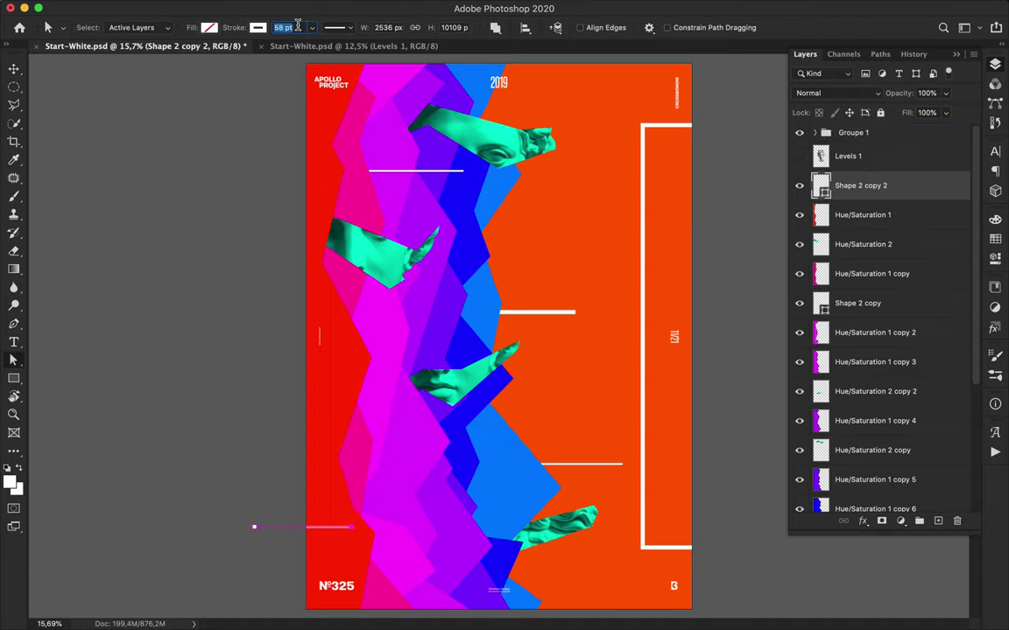
# - Shift the thick white line at the poster's lower left edge further outward, and draw a short horizontal Pen line above it on the magenta shape
pyautogui.press('v')
pyautogui.moveTo(331, 529); pyautogui.dragTo(318, 540)
pyautogui.press('p')
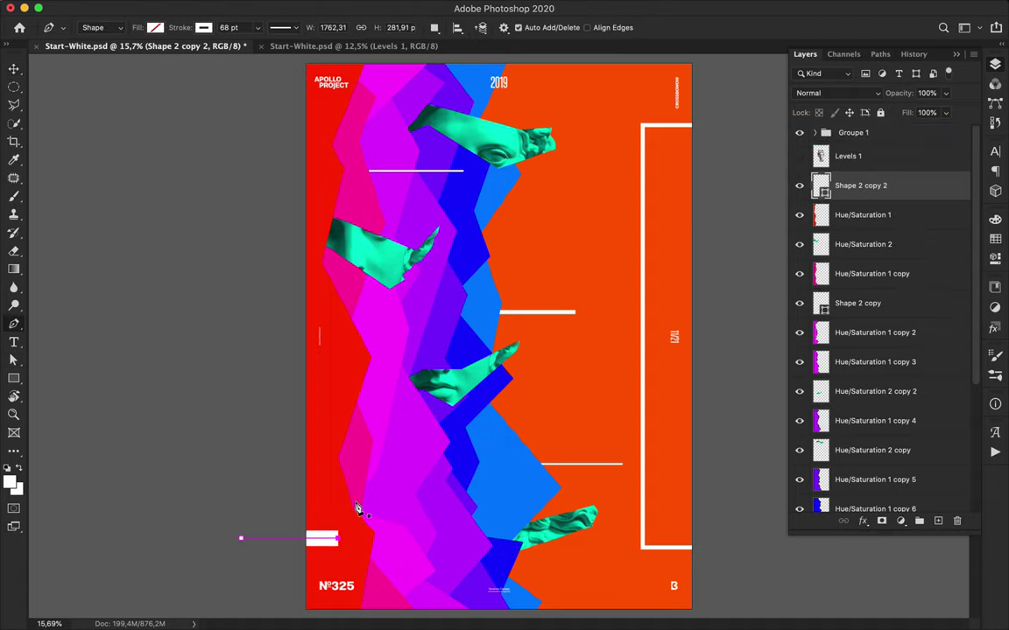
pyautogui.click(348, 475)
pyautogui.click(397, 481)
# - Set the short line's stroke to 46 pt and move its layer below Hue/Saturation 1 copy
pyautogui.press('a')
pyautogui.scroll(-11, 298, 27)
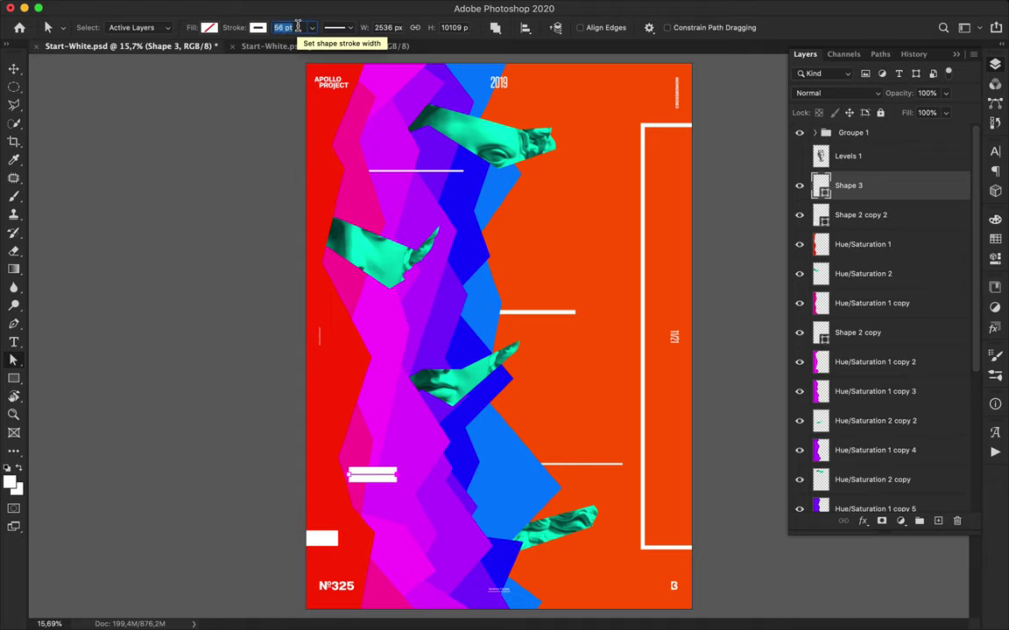
pyautogui.click(302, 27)
pyautogui.press('v')
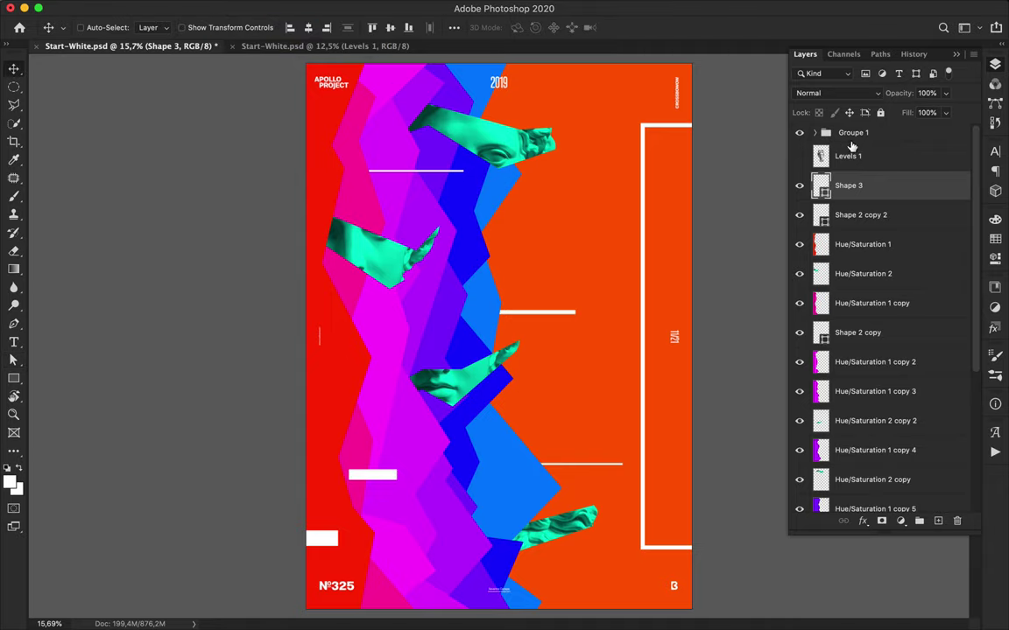
pyautogui.moveTo(848, 185); pyautogui.dragTo(801, 300)
# - Duplicate the short line to the upper left edge above Hue/Saturation 1, and again beside the upper pink shape below Hue/Saturation 1 copy
pyautogui.moveTo(372, 477); pyautogui.dragTo(314, 173)
pyautogui.moveTo(848, 303); pyautogui.dragTo(844, 201)
pyautogui.moveTo(319, 174); pyautogui.dragTo(391, 198)
pyautogui.moveTo(896, 217); pyautogui.dragTo(898, 341)
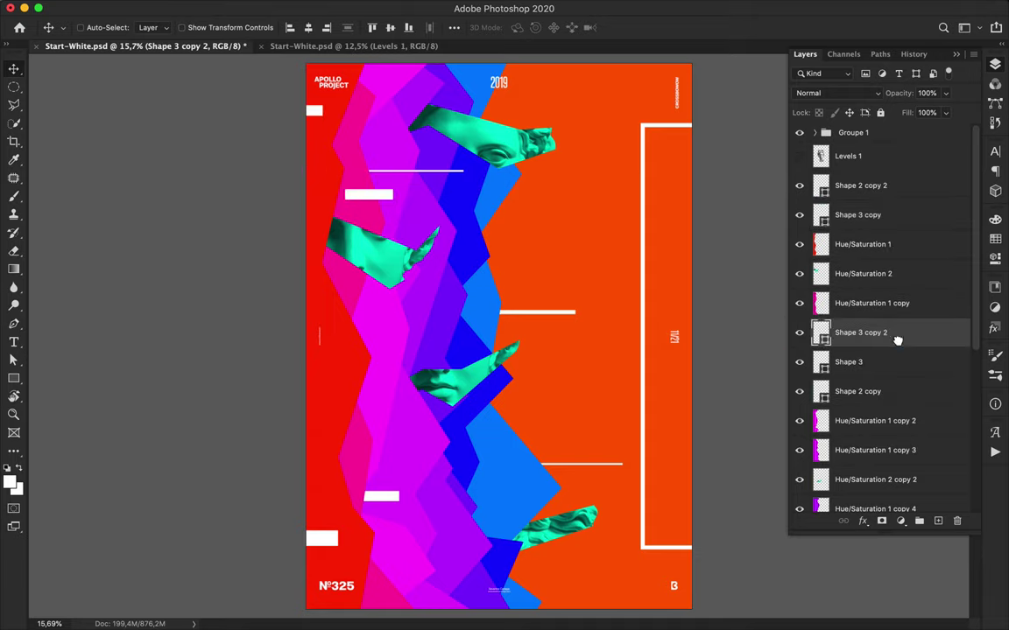
pyautogui.moveTo(394, 201); pyautogui.dragTo(394, 188)
# - Draw a longer horizontal Pen line below the mouth strip, with a 26 pt stroke, and place its layer below Hue/Saturation 1 copy 2
pyautogui.press('p')
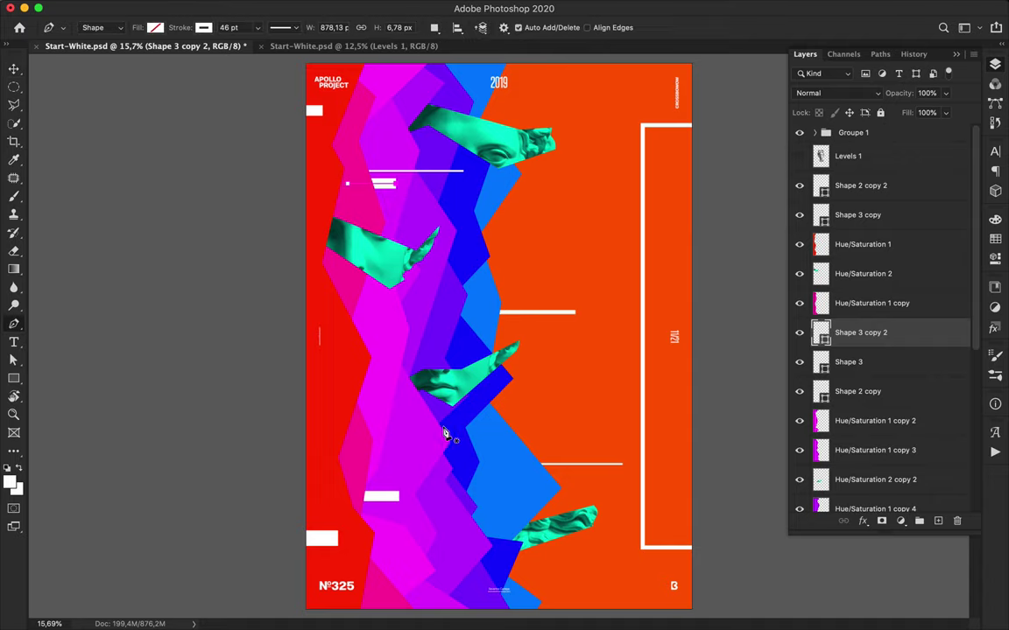
pyautogui.click(381, 437)
pyautogui.keyDown('shift'); pyautogui.click(487, 436); pyautogui.keyUp('shift')
pyautogui.press('v')
pyautogui.press('a')
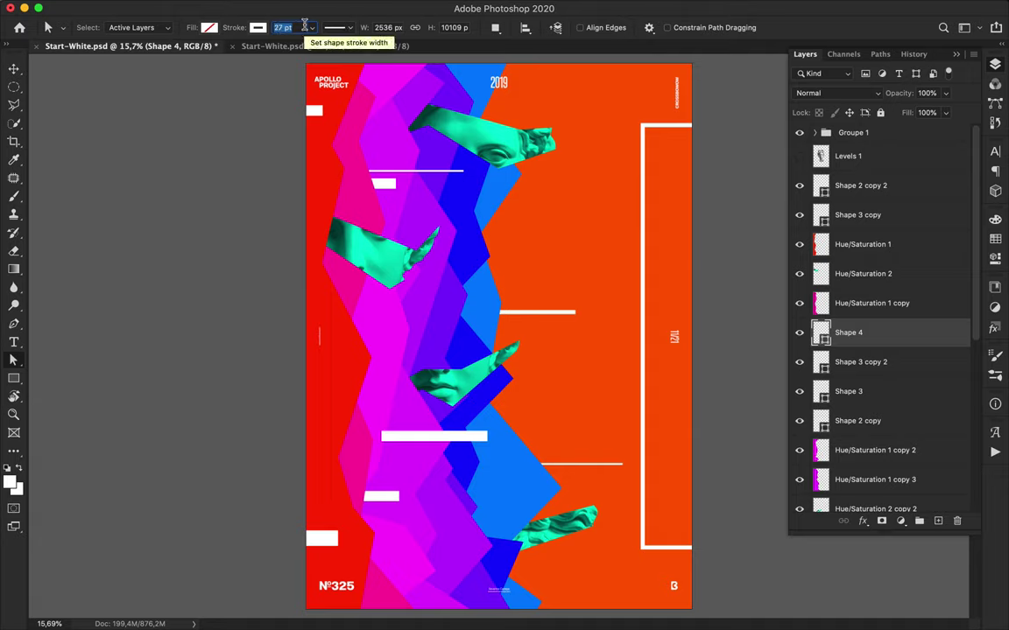
pyautogui.press('v')
pyautogui.moveTo(840, 332); pyautogui.dragTo(824, 298)
pyautogui.moveTo(840, 303); pyautogui.dragTo(881, 464)
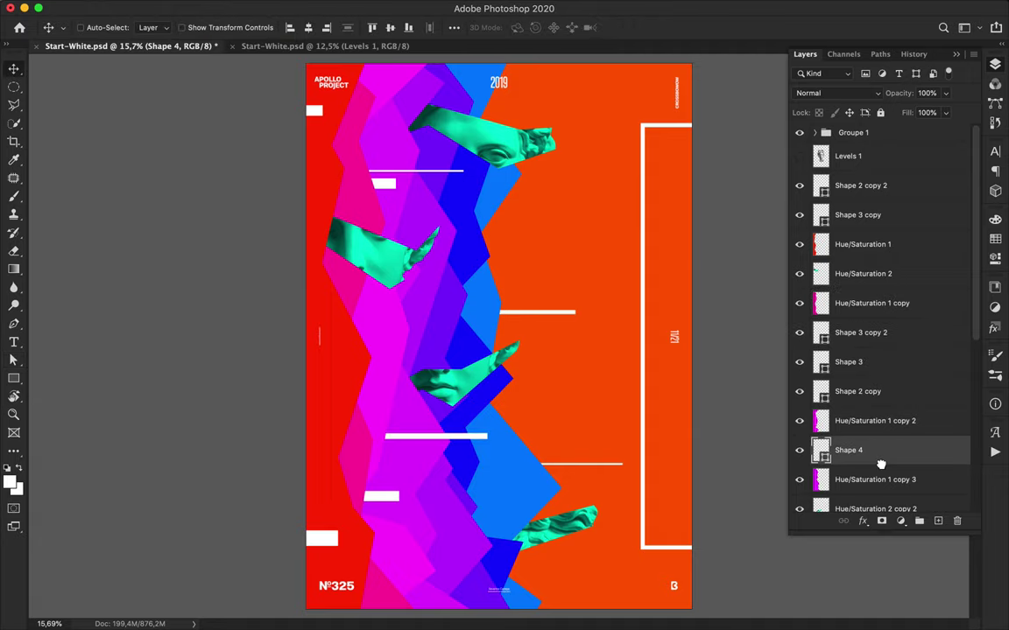
# - Duplicate the 26 pt line lower on the poster, set the copy's stroke to 10 pt, and place it below Hue/Saturation 1 copy 3
pyautogui.moveTo(426, 440); pyautogui.dragTo(457, 527)
pyautogui.write('a')
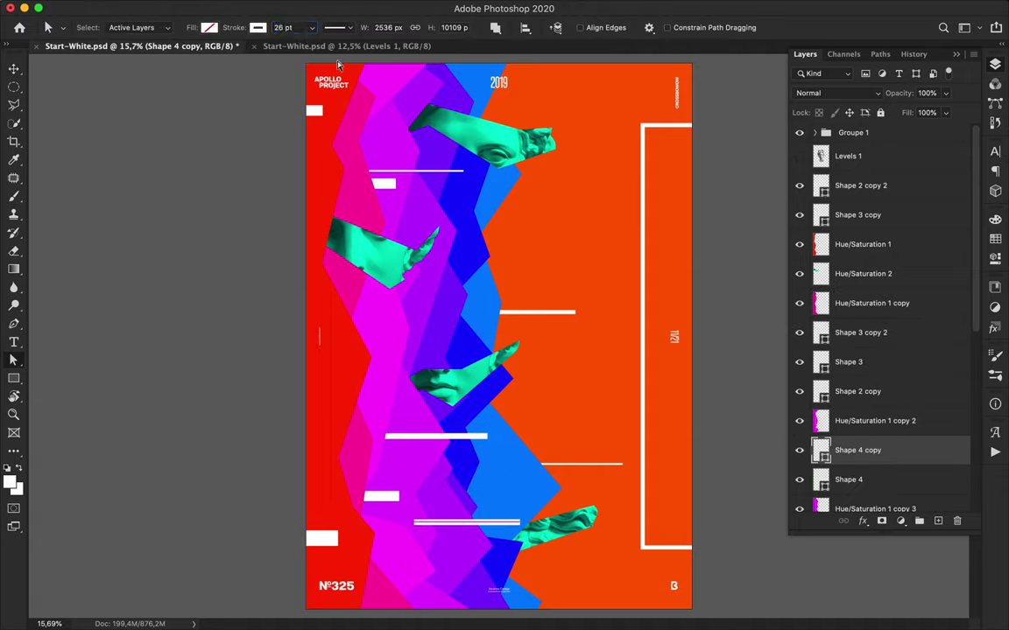
pyautogui.write('10')
pyautogui.press('Return')
pyautogui.scroll(-4, 889, 378)
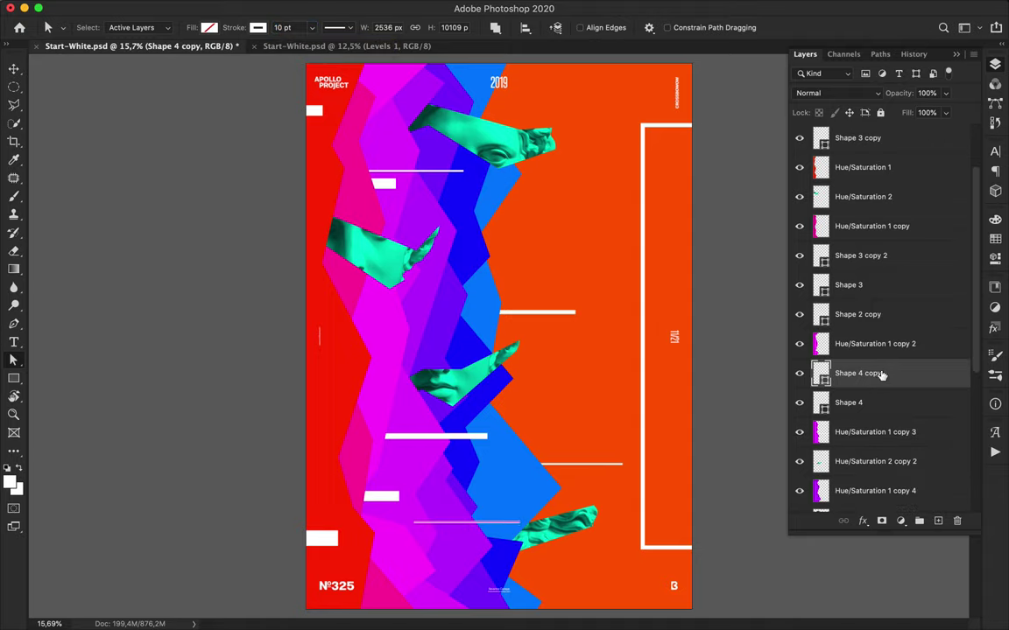
pyautogui.moveTo(889, 378); pyautogui.dragTo(867, 445)
# - Duplicate the 10 pt line near the bottom below Hue/Saturation 1 copy 6, and beside the second statue strip above Hue/Saturation 1 copy 5
pyautogui.press('v')
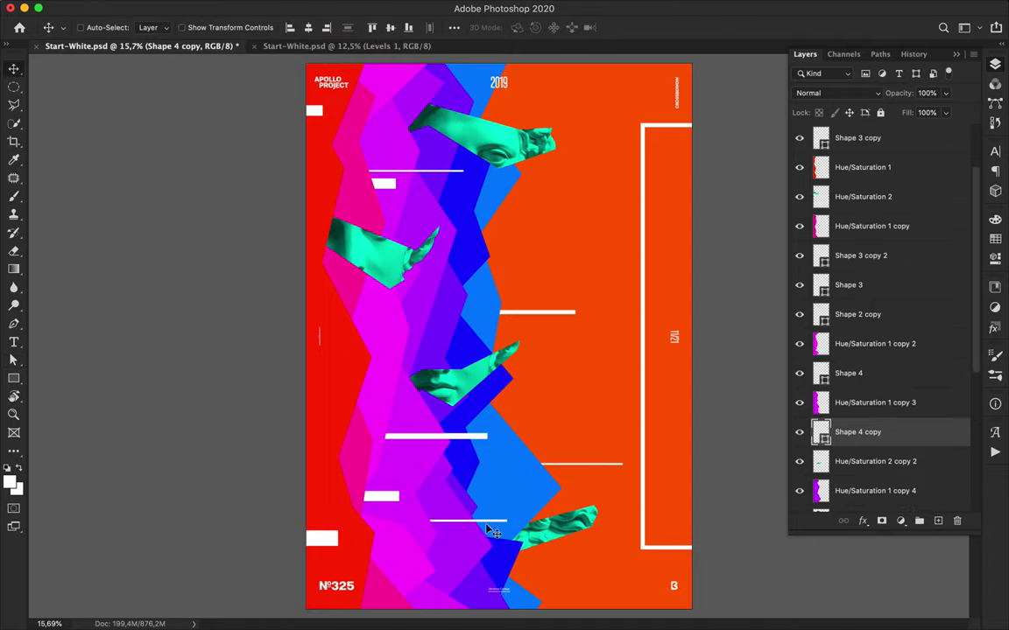
pyautogui.moveTo(489, 525); pyautogui.dragTo(580, 575)
pyautogui.press('a')
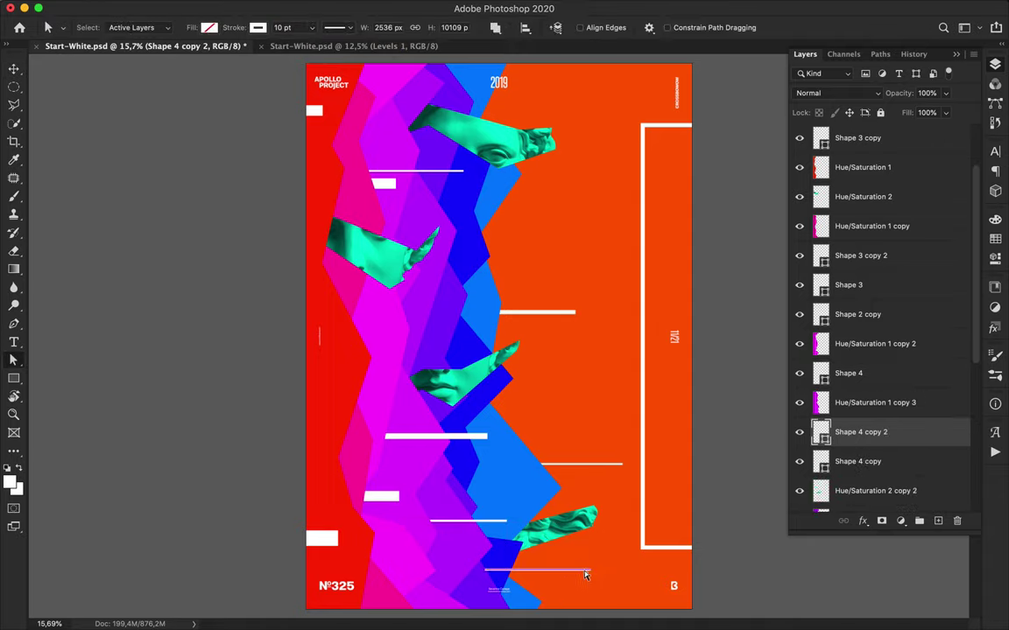
pyautogui.press('v')
pyautogui.moveTo(862, 432); pyautogui.dragTo(856, 480)
pyautogui.moveTo(528, 573); pyautogui.dragTo(462, 252)
pyautogui.moveTo(861, 473); pyautogui.dragTo(883, 260)
# - Duplicate the line below the second statue strip, stack it above Hue/Saturation 1 copy 2, and give it a 30 pt stroke
pyautogui.moveTo(443, 261); pyautogui.dragTo(366, 332)
pyautogui.moveTo(871, 271); pyautogui.dragTo(872, 197)
pyautogui.moveTo(393, 333); pyautogui.dragTo(384, 315)
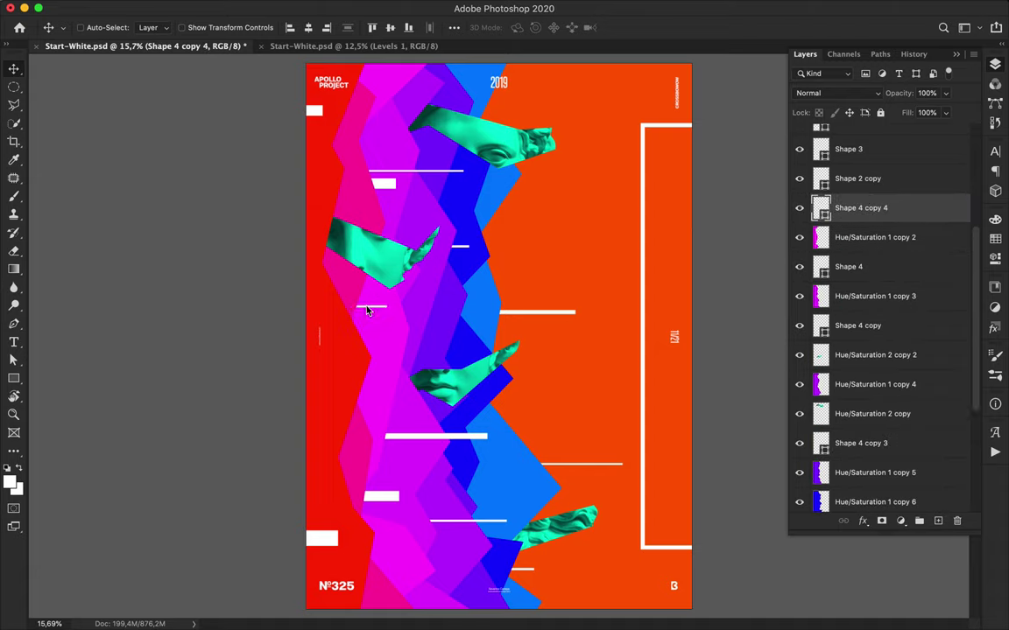
pyautogui.press('a')
pyautogui.press('Return')
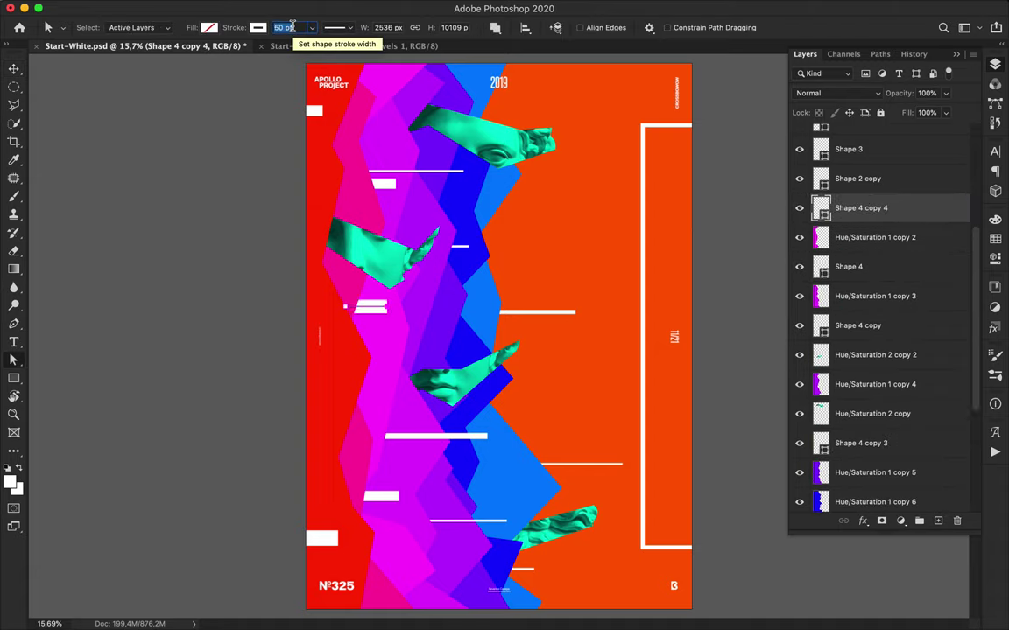
pyautogui.write('30')
pyautogui.press('Return')
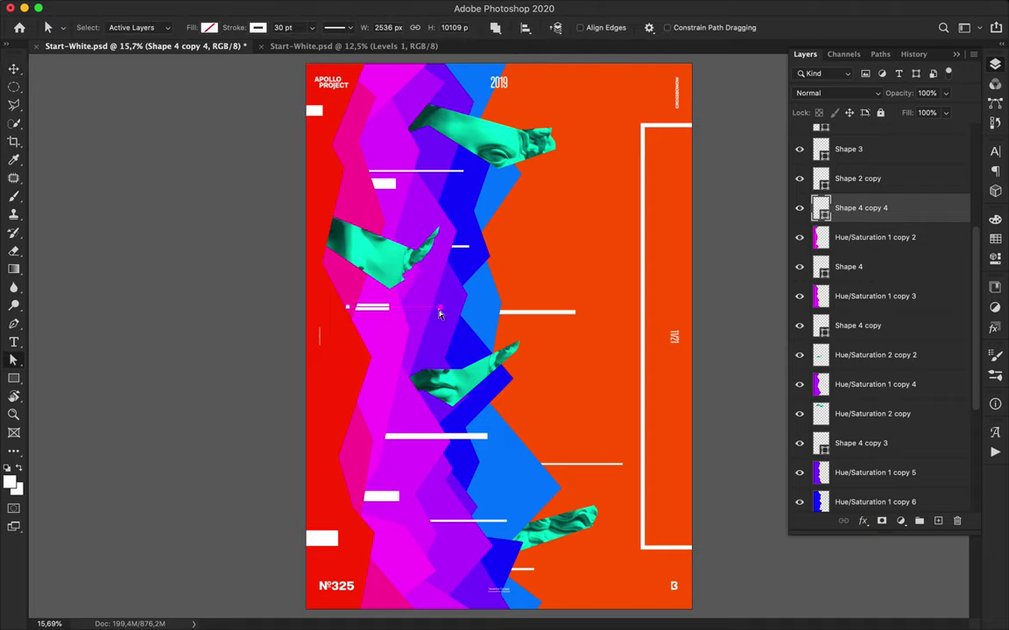
pyautogui.press('v')
pyautogui.moveTo(440, 312); pyautogui.dragTo(441, 302)
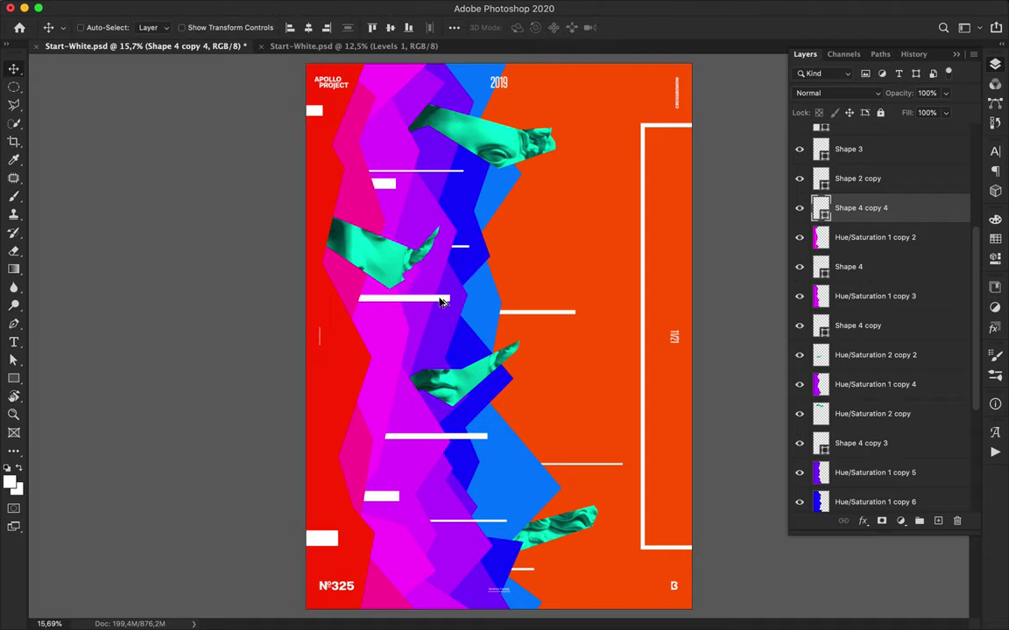
# - Move the small vertical web address from the poster's left side to beside the 11/21 text
pyautogui.keyDown('super'); pyautogui.click(319, 340); pyautogui.keyUp('super')
pyautogui.keyDown('super'); pyautogui.click(319, 343); pyautogui.keyUp('super')
pyautogui.moveTo(320, 342); pyautogui.dragTo(665, 357)
# - Separate the B mark in the poster's lower right corner from the Black Numbers layer onto its own layer
pyautogui.click(351, 591)
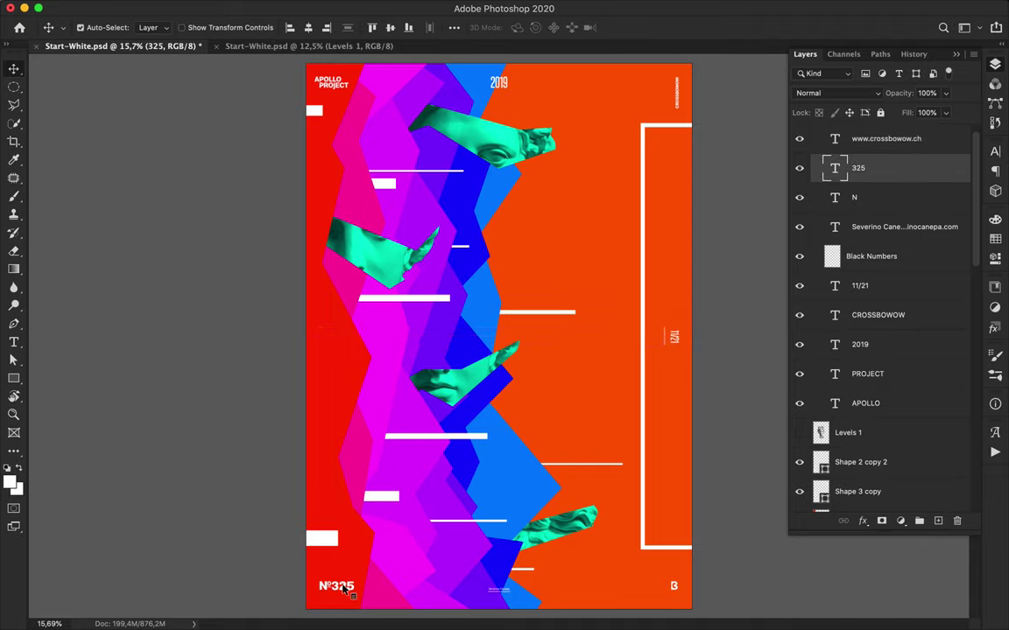
pyautogui.click(670, 593)
pyautogui.press('m')
pyautogui.moveTo(665, 577); pyautogui.dragTo(686, 599)
pyautogui.hotkey('ctrl', 'j')
pyautogui.press('v')
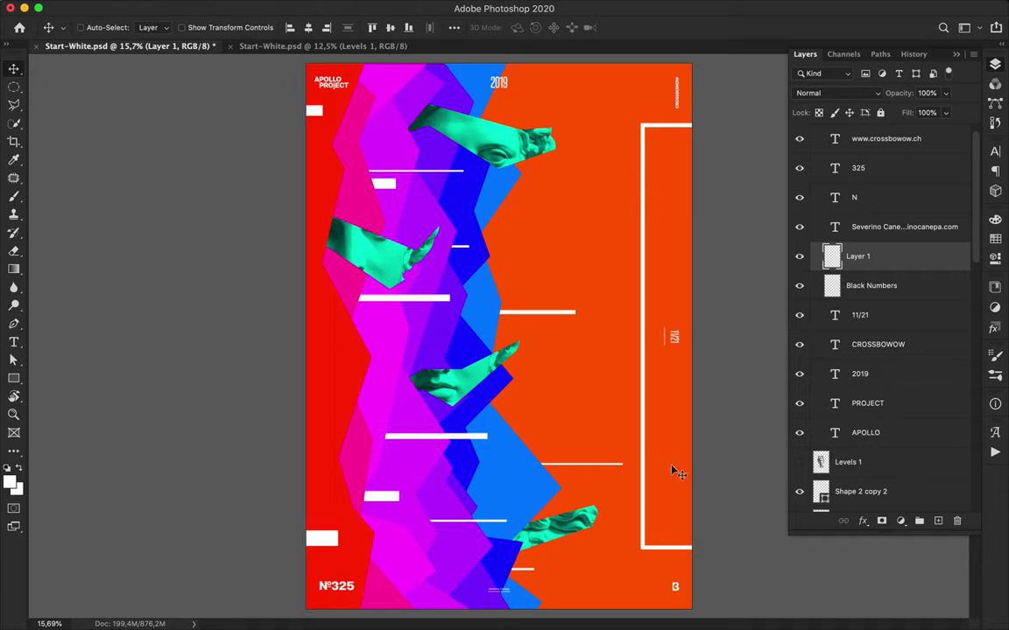
# - Merge the N, 325 and Black Numbers layers into a single layer
pyautogui.click(347, 591)
pyautogui.keyDown('alt'); pyautogui.click(876, 200); pyautogui.keyUp('alt')
pyautogui.rightClick(881, 170)
pyautogui.click(902, 198)
pyautogui.click(893, 203)
pyautogui.keyDown('shift'); pyautogui.click(888, 180); pyautogui.keyUp('shift')
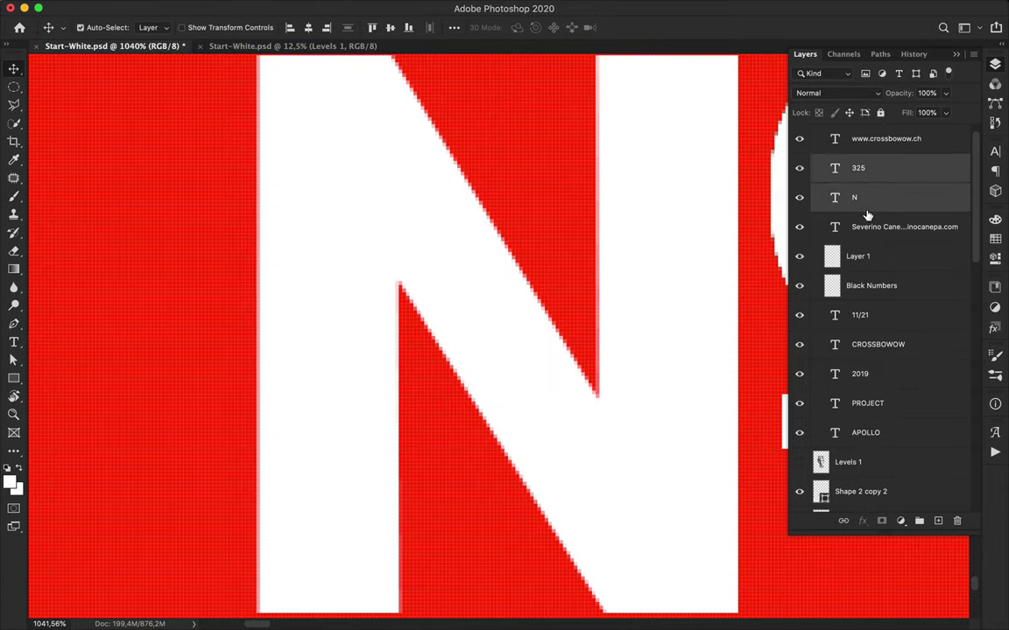
pyautogui.press('super+e')
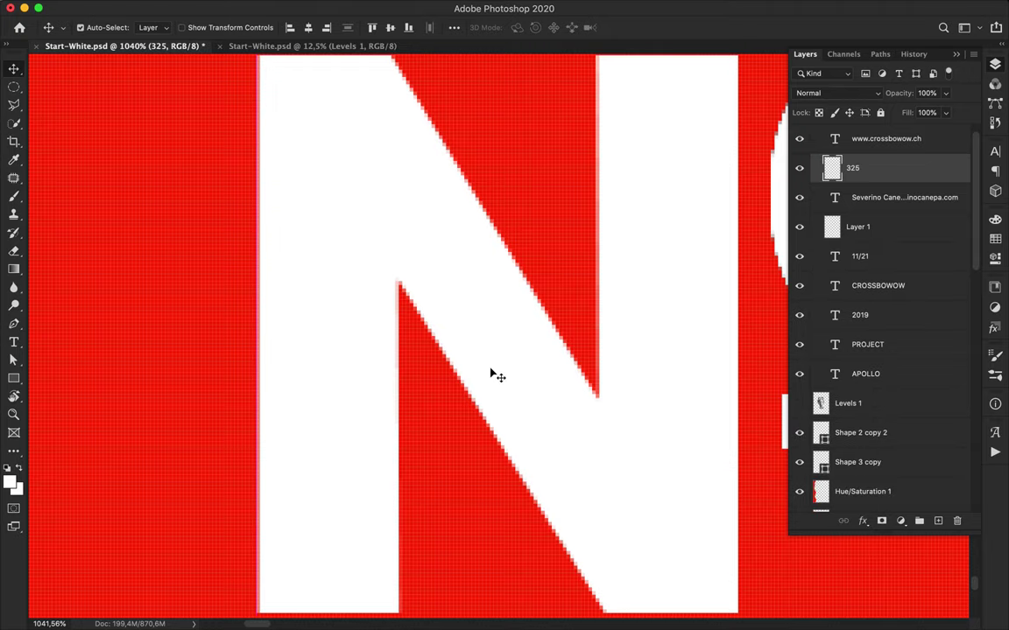
# - Save the document and move the merged Nº325 beside the B mark in the poster's lower right corner
pyautogui.press('super+0')
pyautogui.press('super+s')
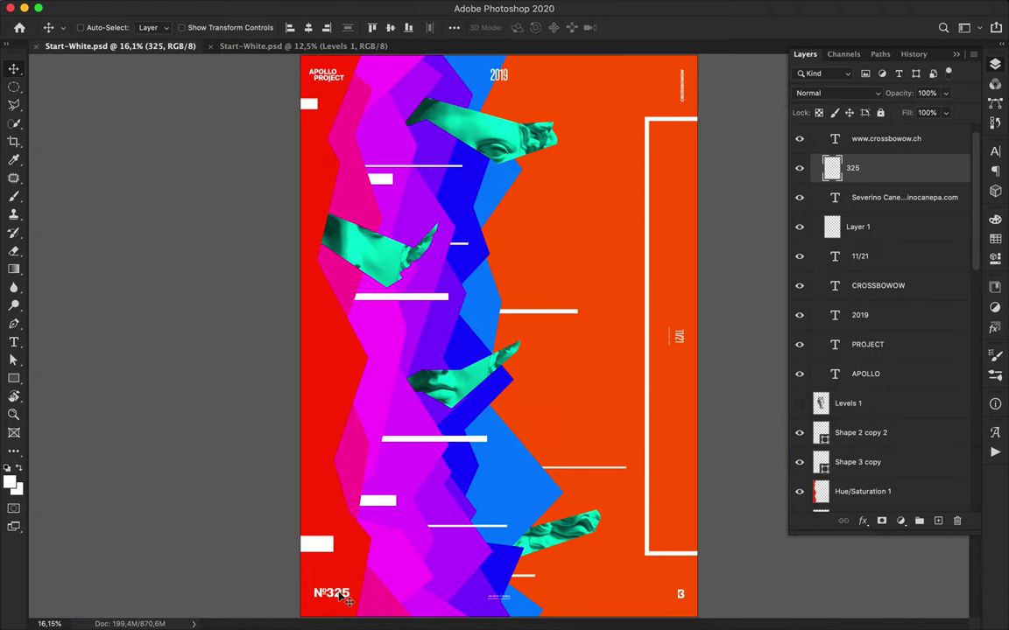
pyautogui.moveTo(346, 598); pyautogui.dragTo(656, 607)
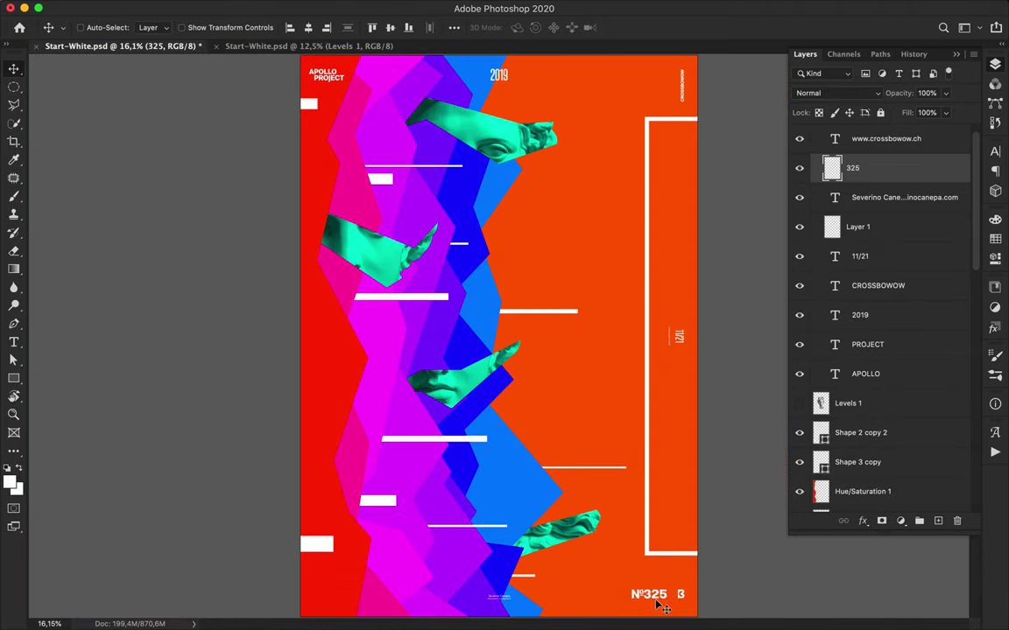
# - Merge the APOLLO and PROJECT text layers and move the title to the poster's upper right, beside CROSSBOWOW
pyautogui.keyDown('super'); pyautogui.click(339, 80); pyautogui.keyUp('super')
pyautogui.keyDown('shift'); pyautogui.keyDown('super'); pyautogui.click(327, 73); pyautogui.keyUp('super'); pyautogui.keyUp('shift')
pyautogui.press('super+e')
pyautogui.moveTo(326, 77); pyautogui.dragTo(659, 81)
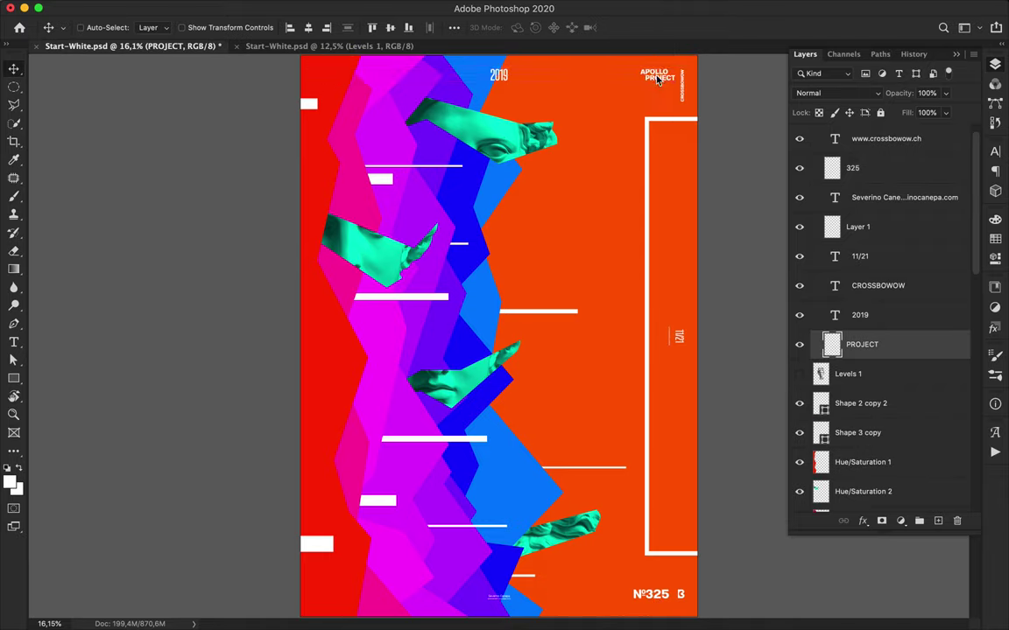
# - Duplicate the thick lower left line up to the poster's mid-height and place the copy below Hue/Saturation 2
pyautogui.keyDown('super'); pyautogui.click(285, 543); pyautogui.keyUp('super')
pyautogui.moveTo(285, 543); pyautogui.dragTo(388, 328)
pyautogui.scroll(-5, 871, 372)
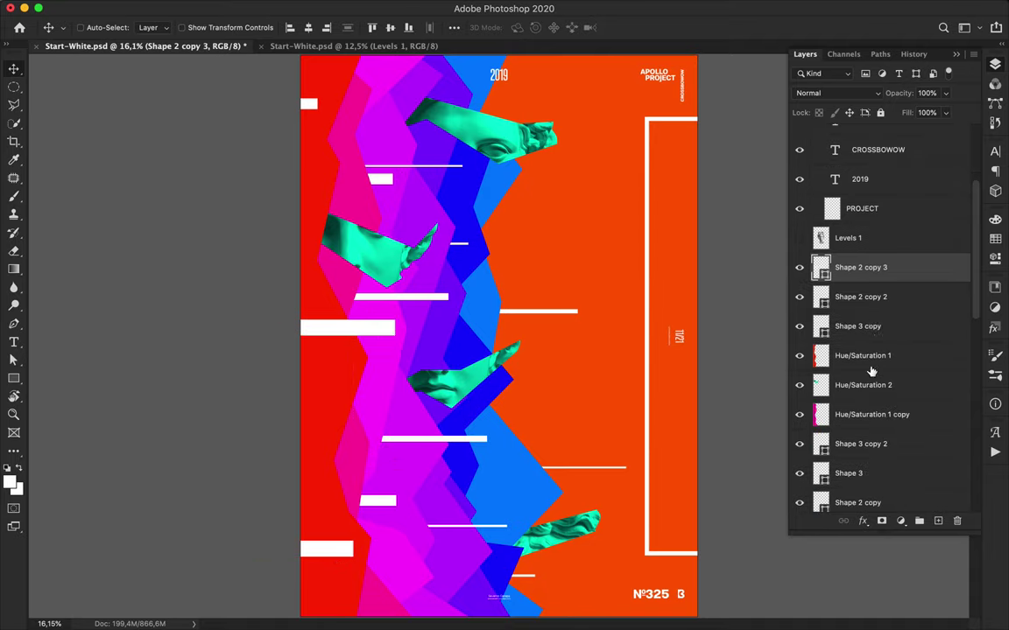
pyautogui.moveTo(861, 267); pyautogui.dragTo(856, 391)
# - Draw a short Pen line beside the mouth strip with a 3 pt stroke, and move its layer beneath Hue/Saturation 2 copy 3
pyautogui.press('p')
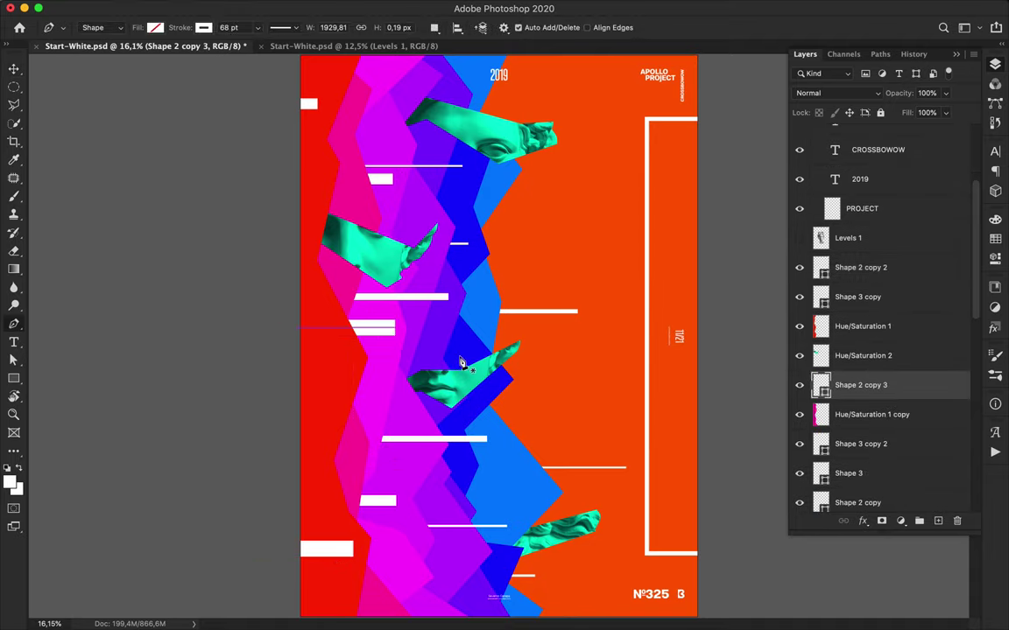
pyautogui.click(481, 410)
pyautogui.keyDown('shift'); pyautogui.click(521, 410); pyautogui.keyUp('shift')
pyautogui.press('a')
pyautogui.click(298, 27)
pyautogui.write('0')
pyautogui.press('Return')
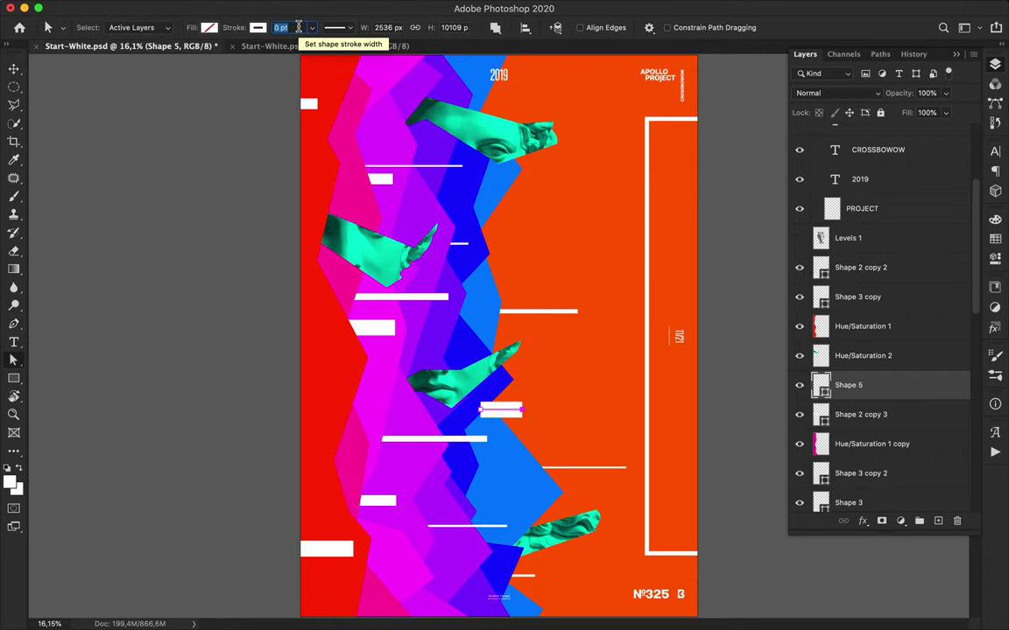
pyautogui.press('Return')
pyautogui.moveTo(867, 389); pyautogui.dragTo(865, 480)
# - Duplicate the thin line out to the white frame, near the top strip, and at the upper left, stacking the last copy above Hue/Saturation 1 copy
pyautogui.moveTo(554, 409); pyautogui.dragTo(523, 216)
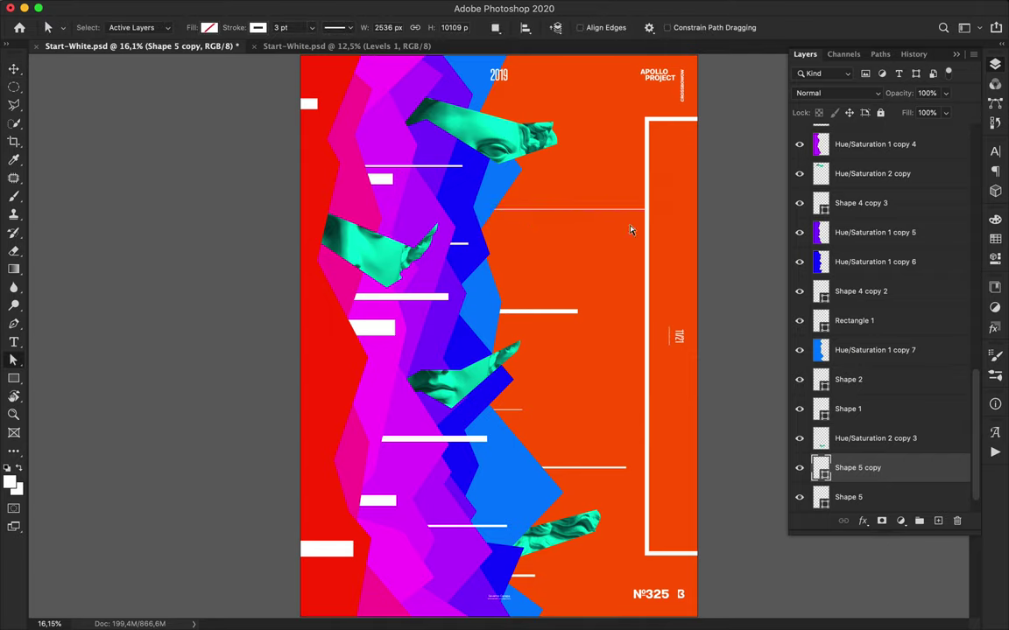
pyautogui.press('v')
pyautogui.moveTo(608, 209); pyautogui.dragTo(396, 72)
pyautogui.moveTo(875, 468); pyautogui.dragTo(858, 133)
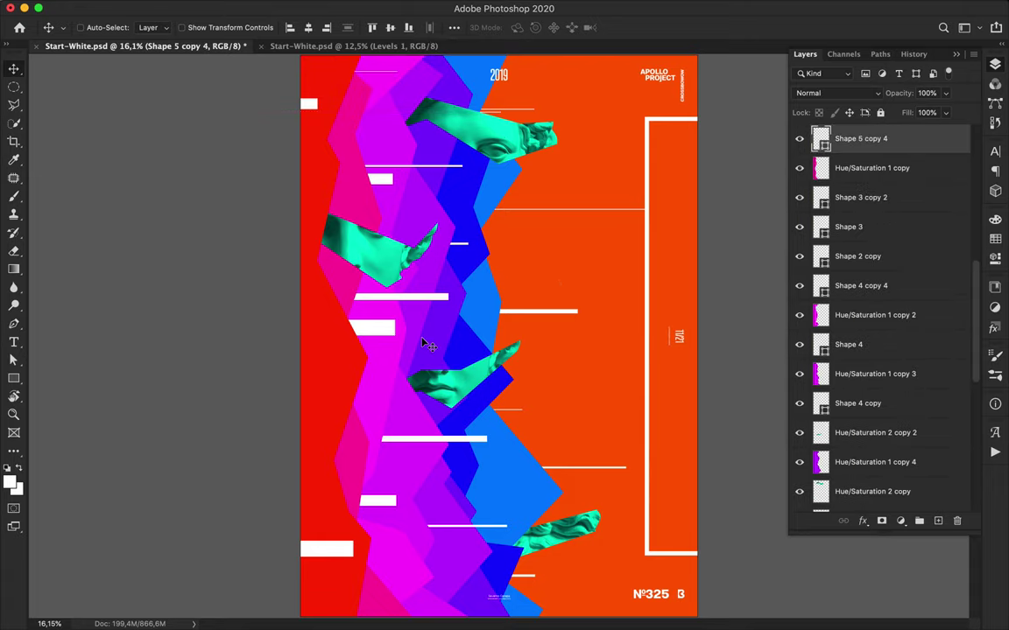
# - Duplicate the thin line onto the red shape at the poster's upper left and place the copy above Hue/Saturation 1
pyautogui.scroll(-2, 421, 341)
pyautogui.moveTo(392, 102)
pyautogui.mouseDown()
pyautogui.moveTo(377, 116)
pyautogui.moveTo(374, 108)
pyautogui.mouseUp()
pyautogui.moveTo(859, 140); pyautogui.dragTo(846, 182)
pyautogui.scroll(5, 353, 85)
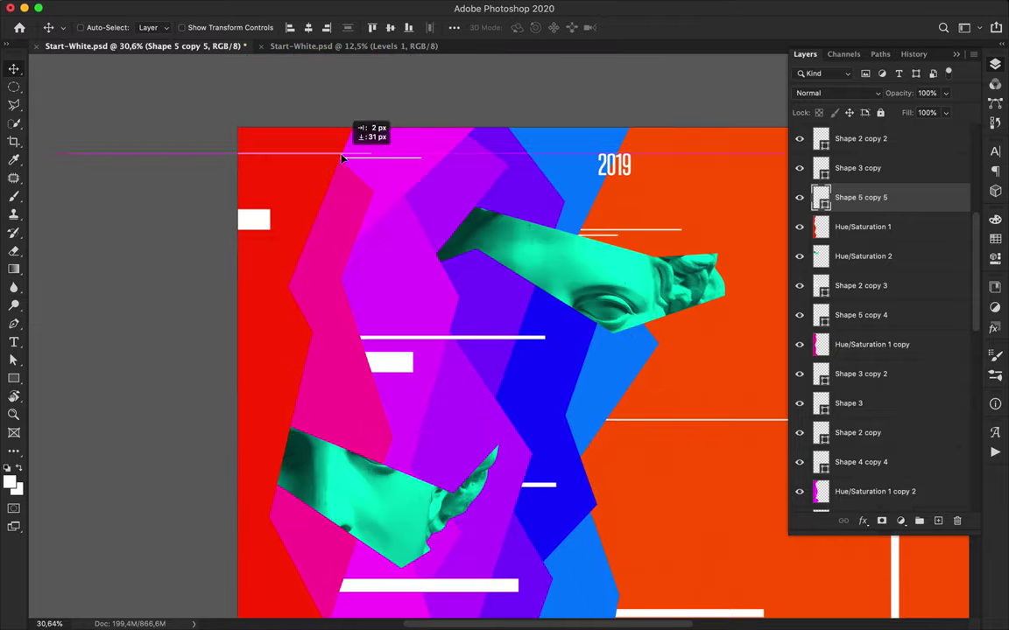
# - Draw a horizontal Pen line near the poster's upper left, set its stroke to 13 pt, and place its layer below Hue/Saturation 1
pyautogui.press('p')
pyautogui.click(307, 195)
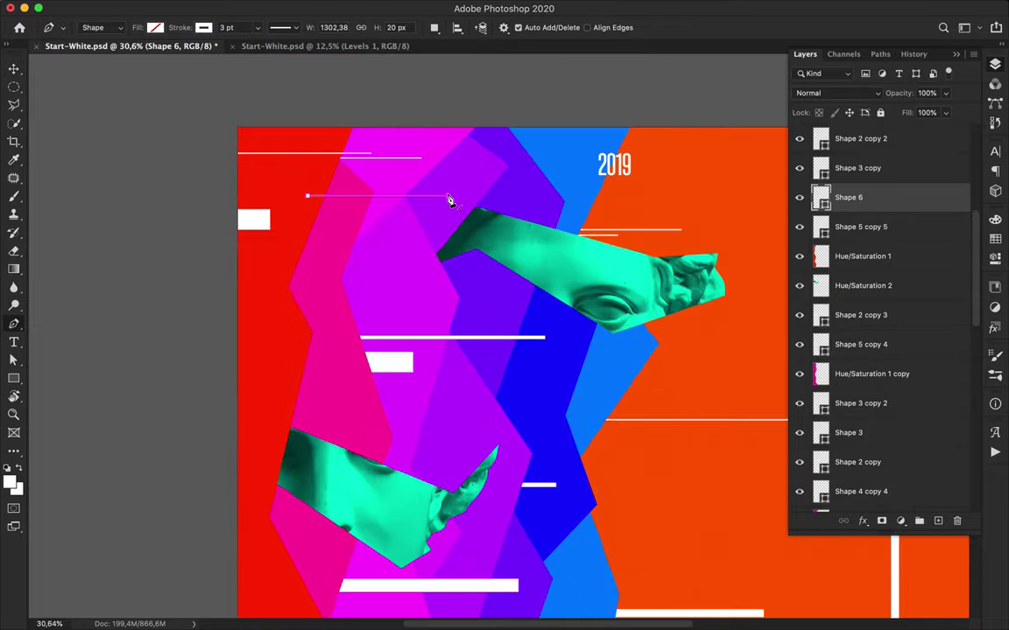
pyautogui.press('a')
pyautogui.click(299, 28)
pyautogui.hotkey('shift', 'Up')
pyautogui.press('Return')
pyautogui.press('v')
pyautogui.moveTo(404, 201); pyautogui.dragTo(395, 220)
pyautogui.moveTo(848, 197); pyautogui.dragTo(902, 263)
# - Duplicate the 13 pt line to mid-height, lower on the red shape's edge and near the bottom, and lower a copy in the layer stack
pyautogui.moveTo(365, 214); pyautogui.dragTo(304, 603)
pyautogui.scroll(-10, 405, 529)
pyautogui.moveTo(331, 177); pyautogui.dragTo(344, 506)
pyautogui.scroll(-5, 344, 506)
pyautogui.moveTo(333, 387); pyautogui.dragTo(429, 578)
pyautogui.moveTo(828, 256); pyautogui.dragTo(883, 473)
# - Duplicate the line twice beside the lower blue shape, one copy below and one above Hue/Saturation 1 copy 5, setting the upper one's stroke to 21 pt
pyautogui.moveTo(447, 579); pyautogui.dragTo(565, 395)
pyautogui.moveTo(884, 466); pyautogui.dragTo(863, 472)
pyautogui.moveTo(567, 401); pyautogui.dragTo(550, 385)
pyautogui.moveTo(862, 469); pyautogui.dragTo(862, 427)
pyautogui.press('a')
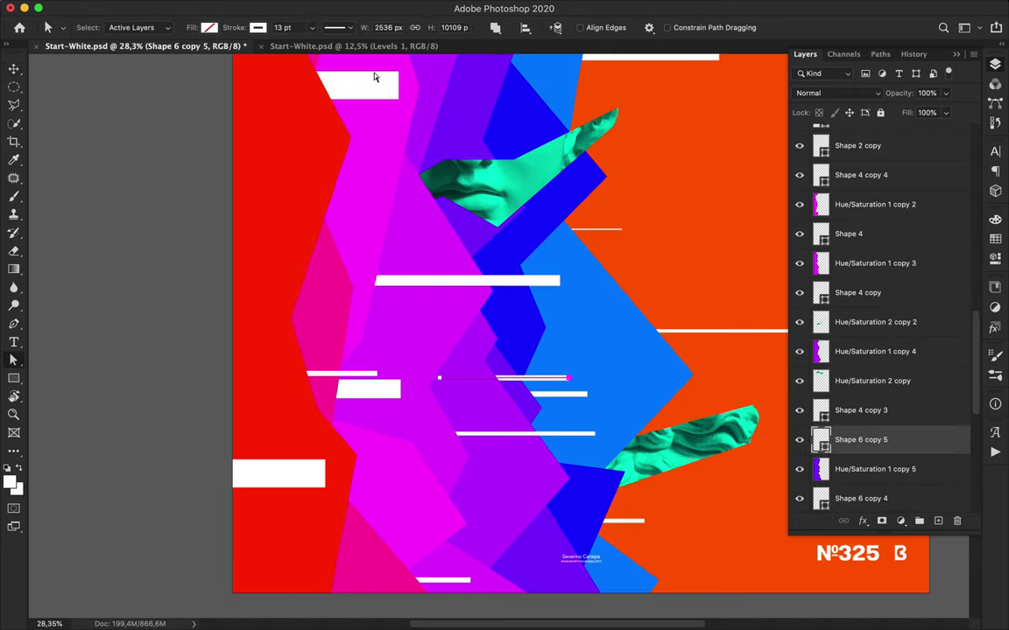
pyautogui.write('21')
pyautogui.press('Return')
pyautogui.press('v')
# - Draw a horizontal Pen line across the lower magenta shapes, place it above Hue/Saturation 1 copy 2, and adjust its stroke width
pyautogui.scroll(-2, 581, 385)
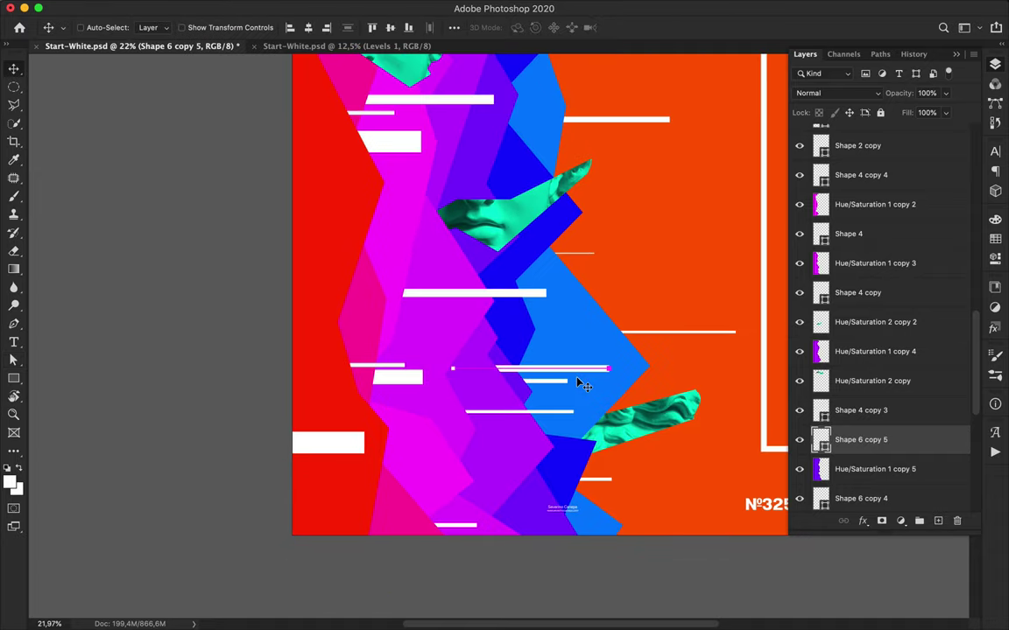
pyautogui.scroll(3, 666, 348)
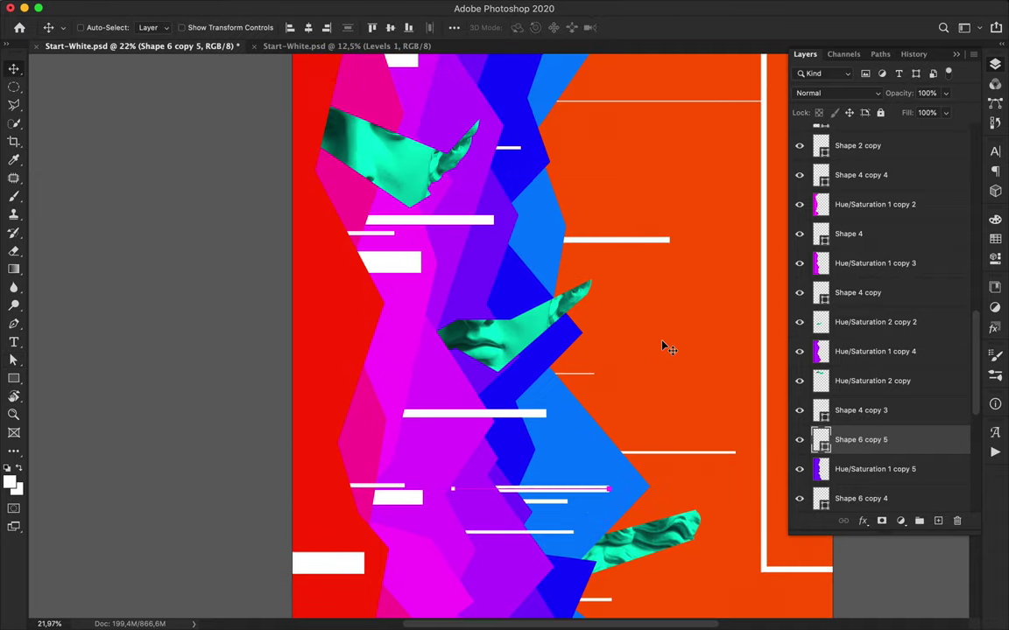
pyautogui.scroll(-5, 666, 347)
pyautogui.press('p')
pyautogui.click(377, 406)
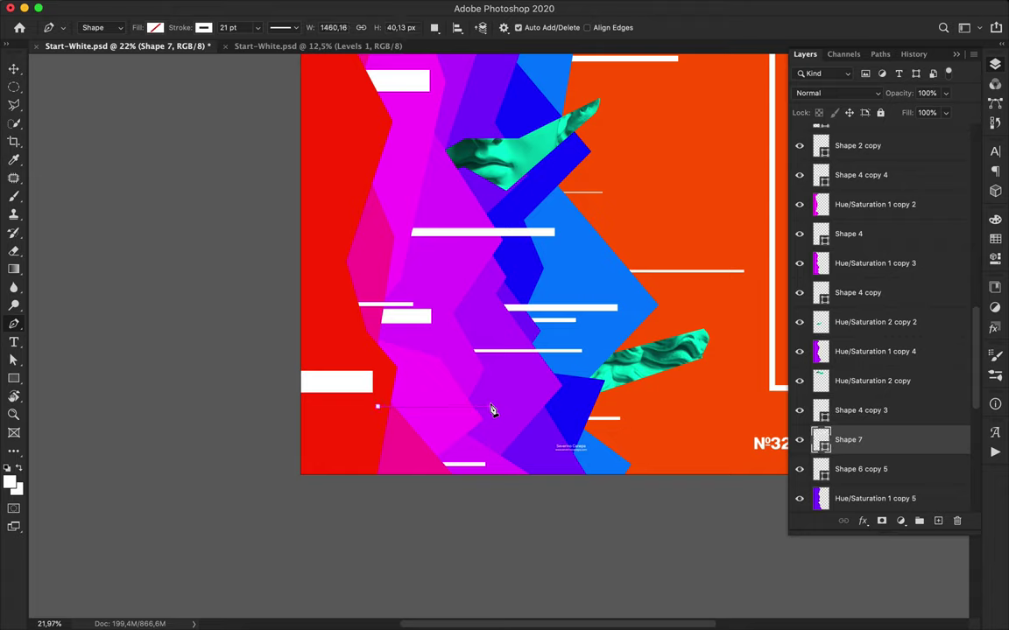
pyautogui.keyDown('shift'); pyautogui.click(492, 411); pyautogui.keyUp('shift')
pyautogui.press('a')
pyautogui.moveTo(847, 439)
pyautogui.mouseDown()
pyautogui.moveTo(844, 169)
pyautogui.moveTo(869, 188)
pyautogui.mouseUp()
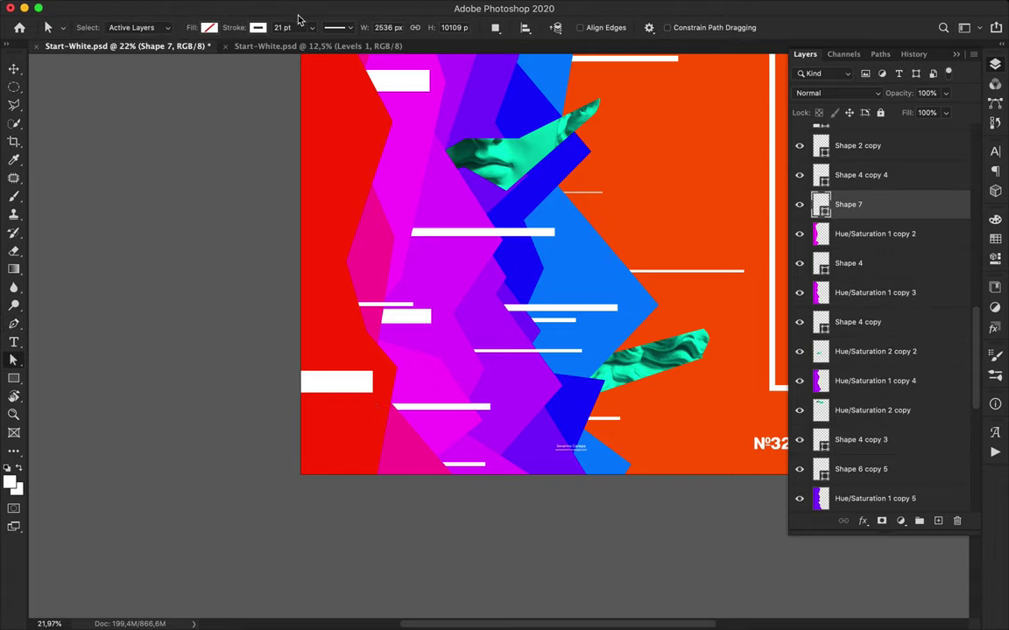
pyautogui.press('Return')
# - Duplicate the new line higher up between the statue strips and restack the copies, placing the last one below Hue/Saturation 1 copy 7
pyautogui.press('v')
pyautogui.scroll(4, 480, 360)
pyautogui.scroll(-3, 480, 360)
pyautogui.moveTo(460, 536)
pyautogui.mouseDown()
pyautogui.moveTo(407, 355)
pyautogui.moveTo(461, 356)
pyautogui.moveTo(499, 243)
pyautogui.moveTo(540, 228)
pyautogui.mouseUp()
pyautogui.moveTo(863, 205); pyautogui.dragTo(862, 490)
pyautogui.scroll(-4, 867, 385)
pyautogui.moveTo(854, 293); pyautogui.dragTo(864, 448)
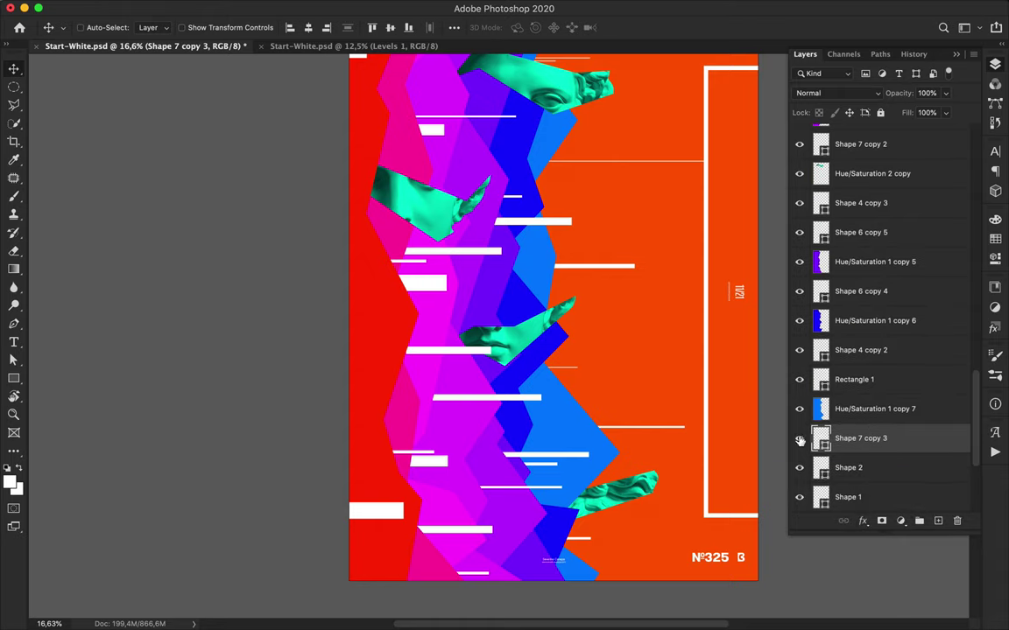
# - Move the Shape 7 copy 3 line beyond the blue shape's upper edge onto the orange background and reduce its stroke width
pyautogui.moveTo(523, 235); pyautogui.dragTo(553, 243)
pyautogui.press('a')
pyautogui.press('Down')
pyautogui.press('Down')
pyautogui.press('Down')
pyautogui.press('Down')
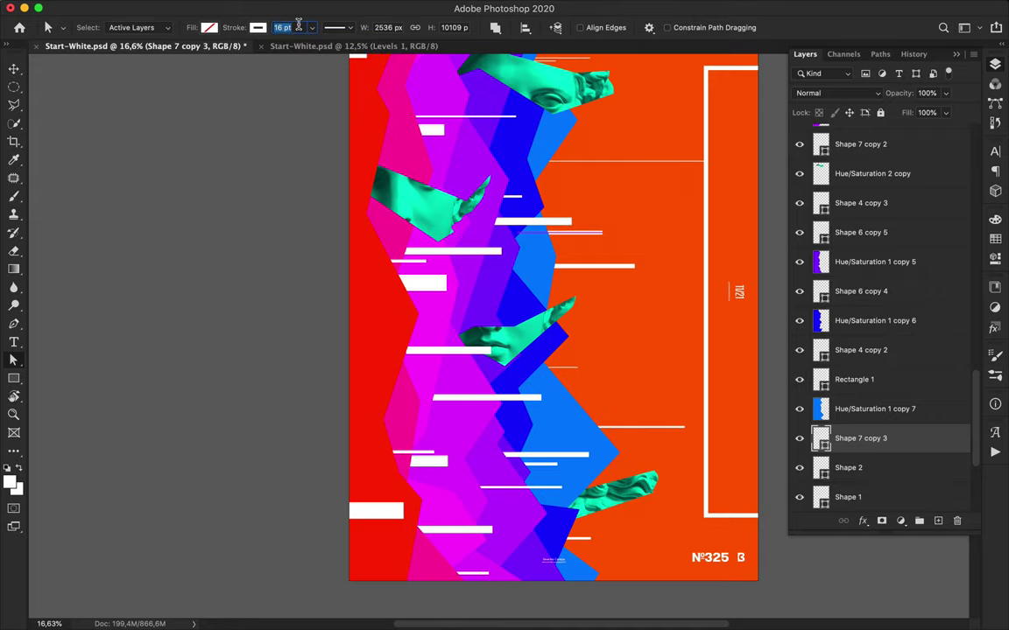
pyautogui.press('Down')
pyautogui.press('Down')
pyautogui.press('Down')
pyautogui.press('Down')
pyautogui.press('Down')
pyautogui.press('Down')
pyautogui.press('Return')
# - Duplicate the thin line twice onto the red shape's edge at mid-height, above Hue/Saturation 1, and thin the upper, shorter copy
pyautogui.press('v')
pyautogui.moveTo(588, 233); pyautogui.dragTo(391, 334)
pyautogui.moveTo(898, 441); pyautogui.dragTo(856, 169)
pyautogui.moveTo(395, 335); pyautogui.dragTo(367, 337)
pyautogui.press('a')
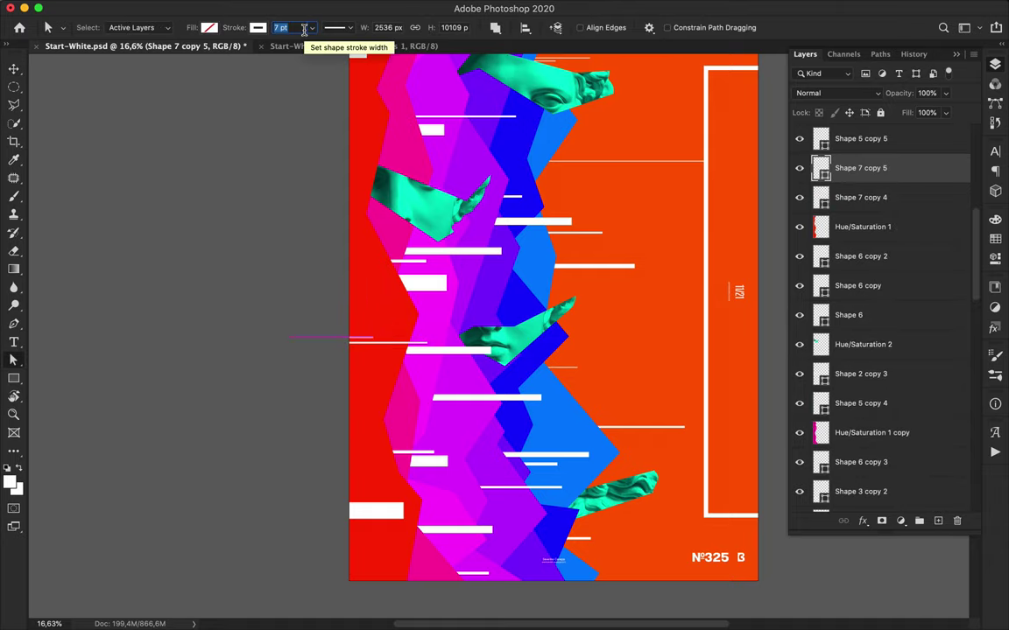
pyautogui.press('v')
# - Duplicate the thinnest line to the lower magenta shape above Hue/Saturation 2 and to the poster's bottom edge beside the blue shape, restacking it
pyautogui.moveTo(337, 342); pyautogui.dragTo(437, 538)
pyautogui.moveTo(904, 168); pyautogui.dragTo(888, 364)
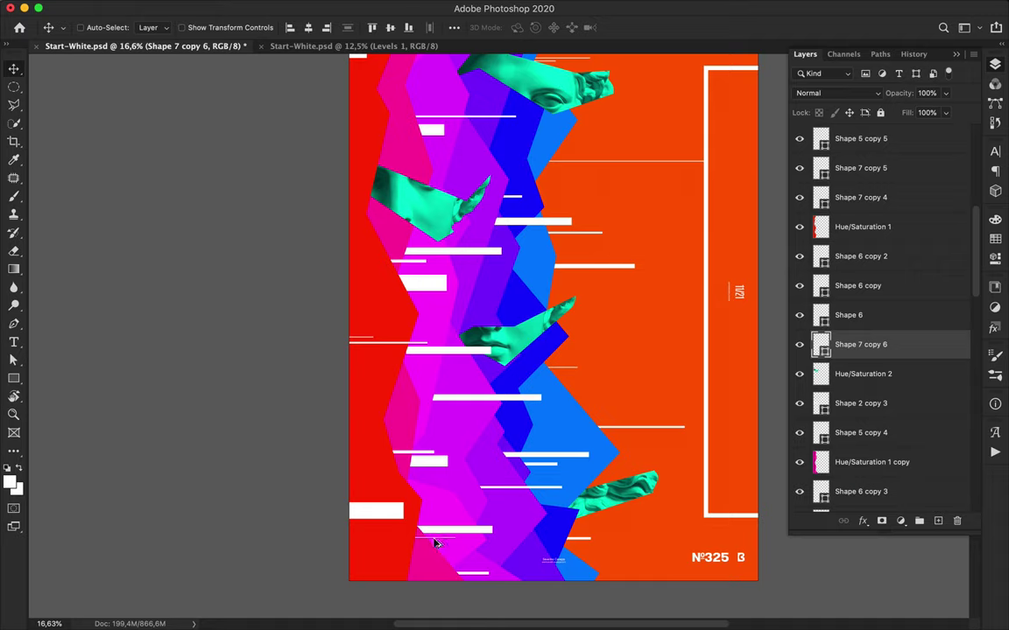
pyautogui.keyDown('alt'); pyautogui.moveTo(435, 544); pyautogui.dragTo(596, 580); pyautogui.keyUp('alt')
pyautogui.moveTo(863, 341); pyautogui.dragTo(863, 247)
# - Duplicate the thin line onto the purple shapes below the middle statue strip, place it above Hue/Saturation 1 copy 3, and adjust its position
pyautogui.keyDown('alt'); pyautogui.moveTo(610, 540); pyautogui.dragTo(462, 415); pyautogui.keyUp('alt')
pyautogui.moveTo(874, 232); pyautogui.dragTo(874, 174)
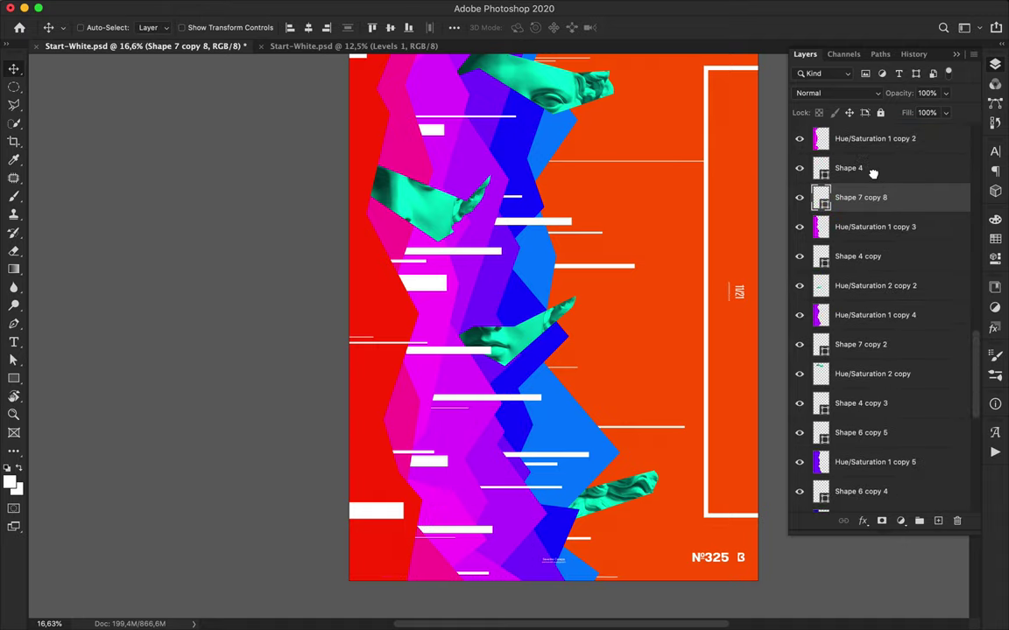
pyautogui.moveTo(496, 408); pyautogui.dragTo(481, 398)
pyautogui.scroll(-2, 517, 404)
# - Duplicate the thick white block at the upper left onto the red shape at mid-height and set its stroke to 100 pt
pyautogui.keyDown('super'); pyautogui.click(337, 138); pyautogui.keyUp('super')
pyautogui.moveTo(337, 138)
pyautogui.mouseDown()
pyautogui.moveTo(339, 343)
pyautogui.moveTo(349, 354)
pyautogui.mouseUp()
pyautogui.press('a')
pyautogui.click(298, 28)
pyautogui.write('100')
pyautogui.press('Return')
pyautogui.press('p')
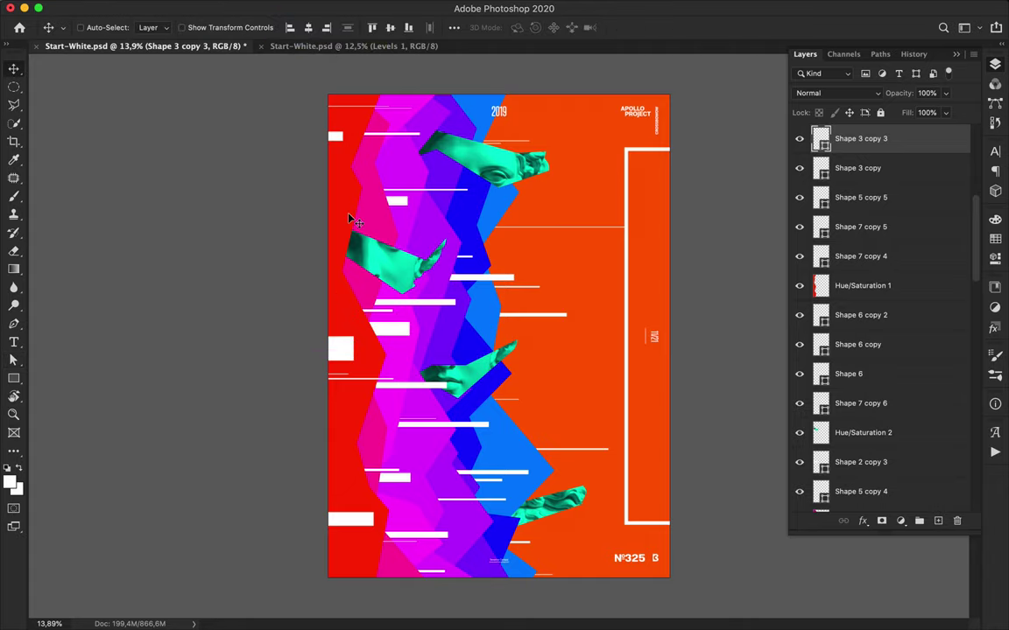
# - Duplicate the white line near the poster's top to just above the left statue strip and increase its stroke width
pyautogui.press('v')
pyautogui.keyDown('super'); pyautogui.click(377, 135); pyautogui.keyUp('super')
pyautogui.moveTo(377, 135); pyautogui.dragTo(358, 219)
pyautogui.press('a')
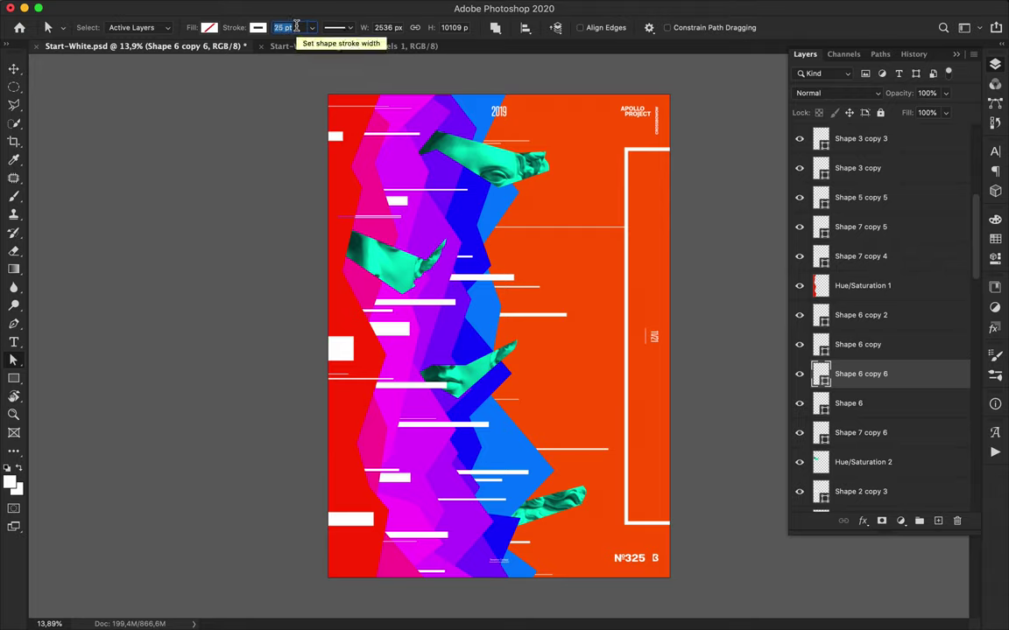
pyautogui.press('v')
# - Duplicate the line twice onto the magenta shapes at and below mid-height, adjusting the strokes and placing the lower copy below Hue/Saturation 1 copy
pyautogui.moveTo(405, 223)
pyautogui.mouseDown()
pyautogui.moveTo(378, 333)
pyautogui.moveTo(374, 426)
pyautogui.mouseUp()
pyautogui.press('a')
pyautogui.press('v')
pyautogui.moveTo(373, 426); pyautogui.dragTo(424, 440)
pyautogui.moveTo(828, 355); pyautogui.dragTo(848, 452)
pyautogui.moveTo(401, 445)
pyautogui.mouseDown()
pyautogui.moveTo(381, 455)
pyautogui.moveTo(398, 442)
pyautogui.mouseUp()
pyautogui.press('a')
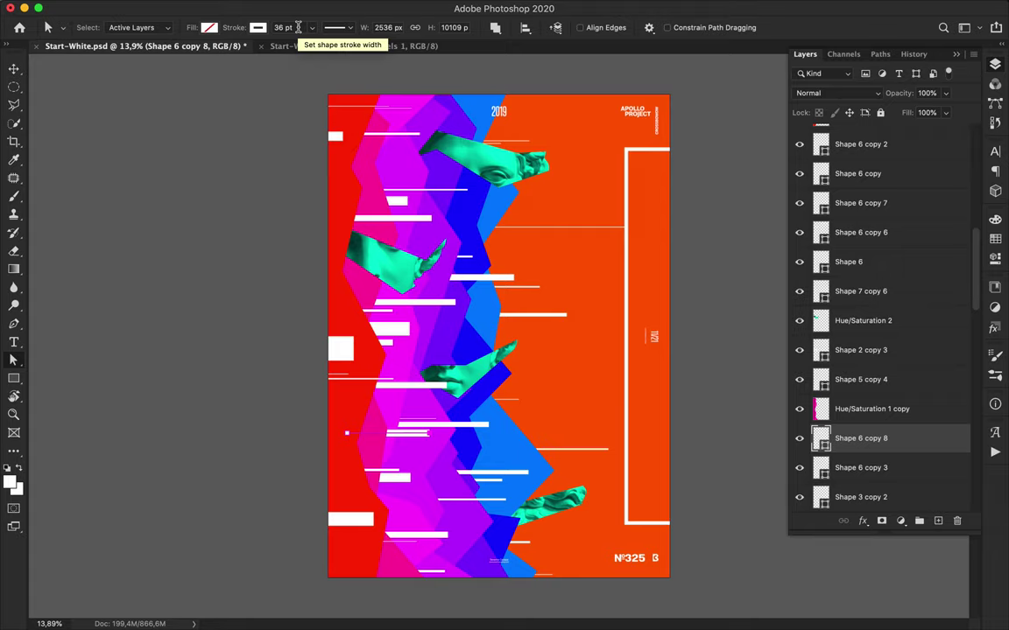
pyautogui.press('v')
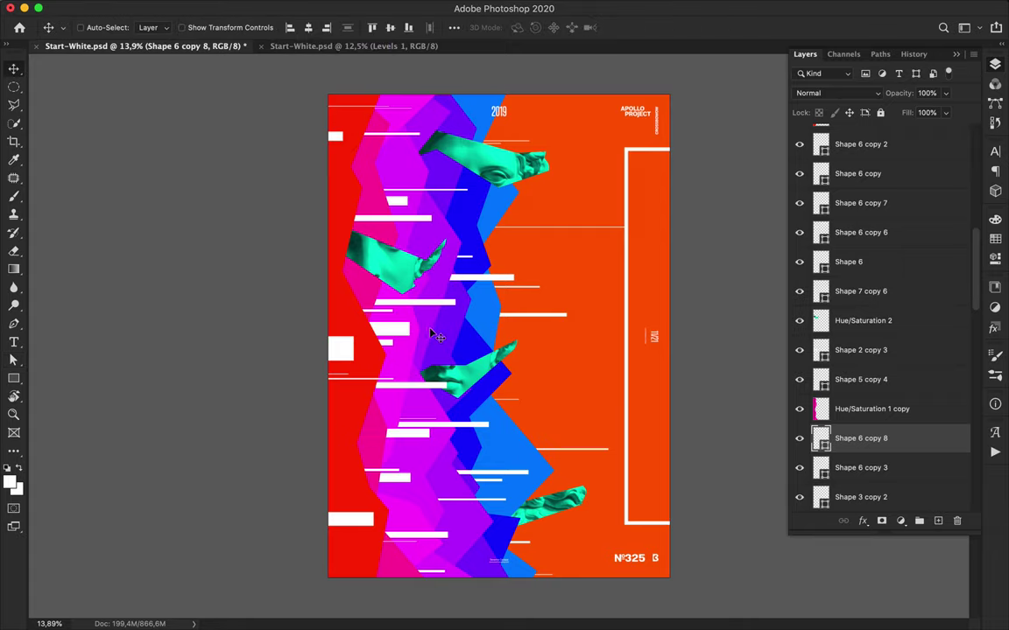
# - Draw a horizontal Pen line across the purple shapes above the middle statue strip, place it below Hue/Saturation 1 copy 2, and thin its stroke
pyautogui.press('p')
pyautogui.click(431, 348)
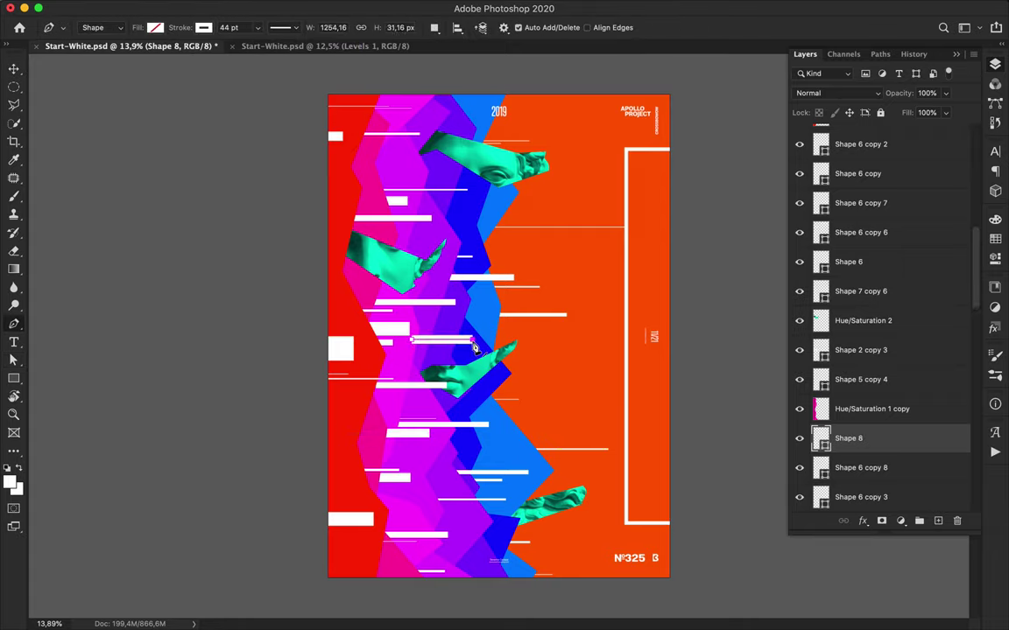
pyautogui.press('a')
pyautogui.scroll(-4, 869, 439)
pyautogui.moveTo(861, 313); pyautogui.dragTo(858, 468)
pyautogui.scroll(-5, 861, 302)
pyautogui.moveTo(861, 290); pyautogui.dragTo(852, 412)
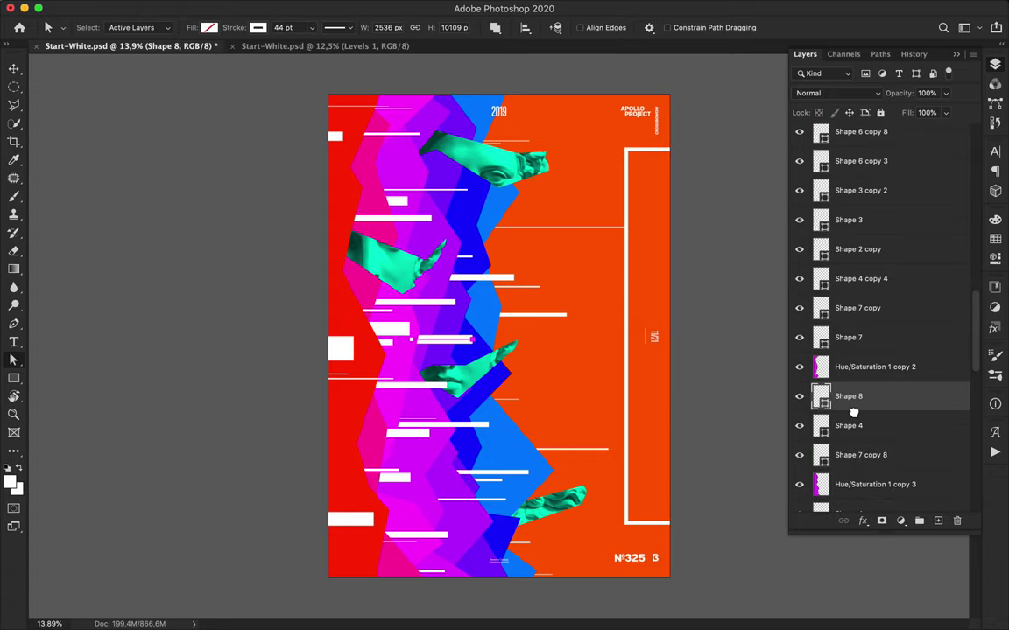
pyautogui.click(289, 27)
pyautogui.press('v')
# - Duplicate the line upward around the left statue strip, below Hue/Saturation 1 copy 3, and set the copy below the strip to 14 pt
pyautogui.moveTo(452, 339); pyautogui.dragTo(441, 232)
pyautogui.scroll(-2, 842, 387)
pyautogui.moveTo(844, 341); pyautogui.dragTo(845, 468)
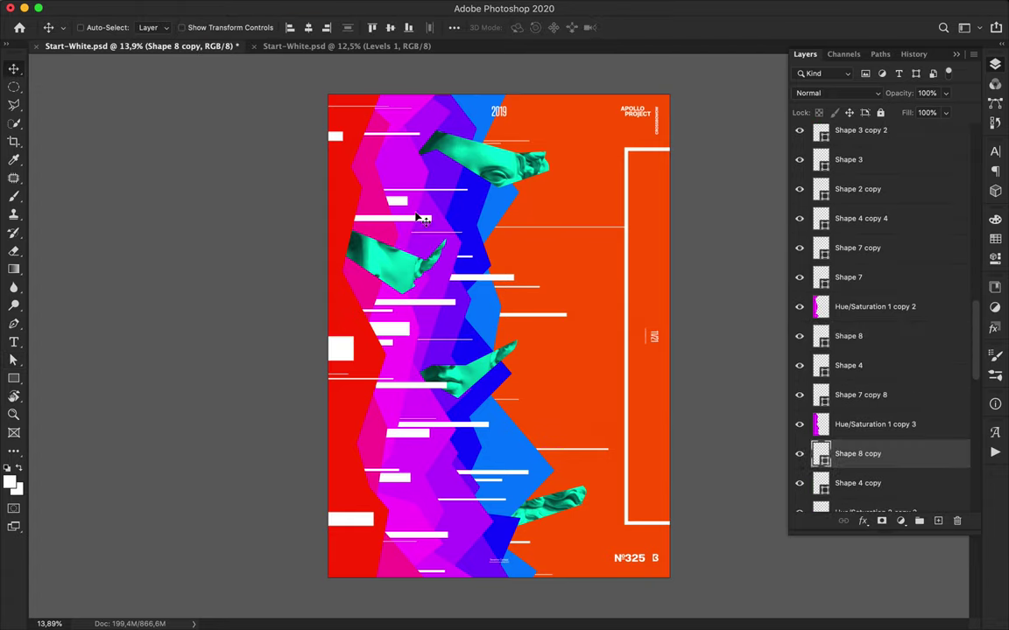
pyautogui.moveTo(420, 240); pyautogui.dragTo(476, 299)
pyautogui.press('a')
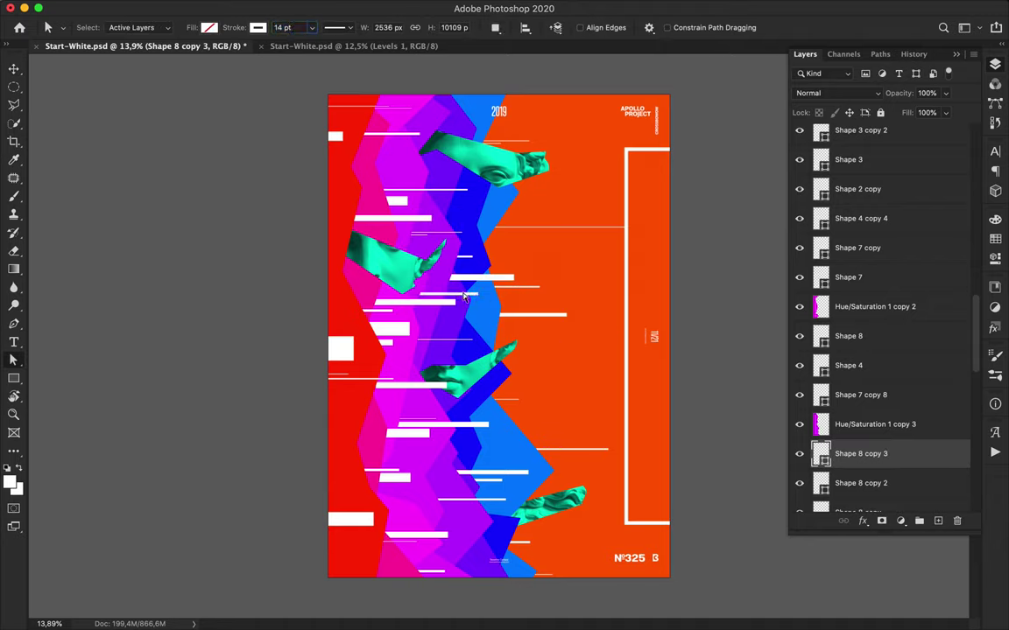
pyautogui.press('v')
# - Duplicate the 14 pt line down the purple shapes and onto the lower red shape, restacking copies below Hue/Saturation 1 copy 4 and above Hue/Saturation 1
pyautogui.moveTo(467, 300); pyautogui.dragTo(505, 552)
pyautogui.scroll(-4, 861, 461)
pyautogui.scroll(-3, 856, 355)
pyautogui.moveTo(858, 233); pyautogui.dragTo(851, 470)
pyautogui.moveTo(447, 556); pyautogui.dragTo(424, 556)
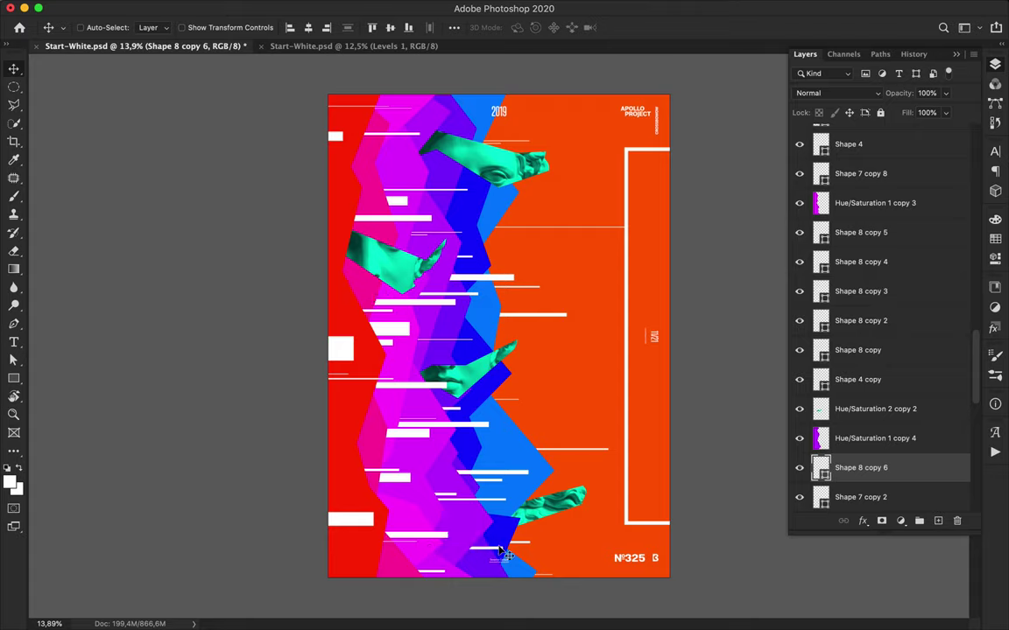
pyautogui.moveTo(482, 552); pyautogui.dragTo(326, 510)
pyautogui.moveTo(819, 407)
pyautogui.mouseDown()
pyautogui.moveTo(859, 110)
pyautogui.moveTo(840, 418)
pyautogui.moveTo(823, 486)
pyautogui.moveTo(830, 412)
pyautogui.mouseUp()
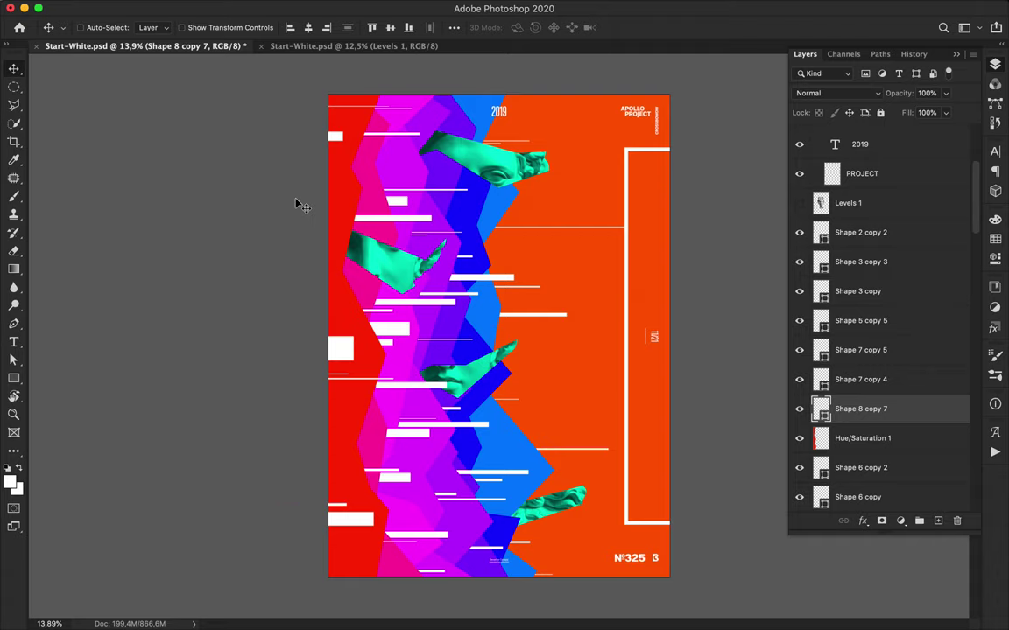
# - Draw a horizontal Pen line from the left edge above the left statue strip and duplicate it twice lower on the red shape
pyautogui.press('p')
pyautogui.click(313, 210)
pyautogui.press('v')
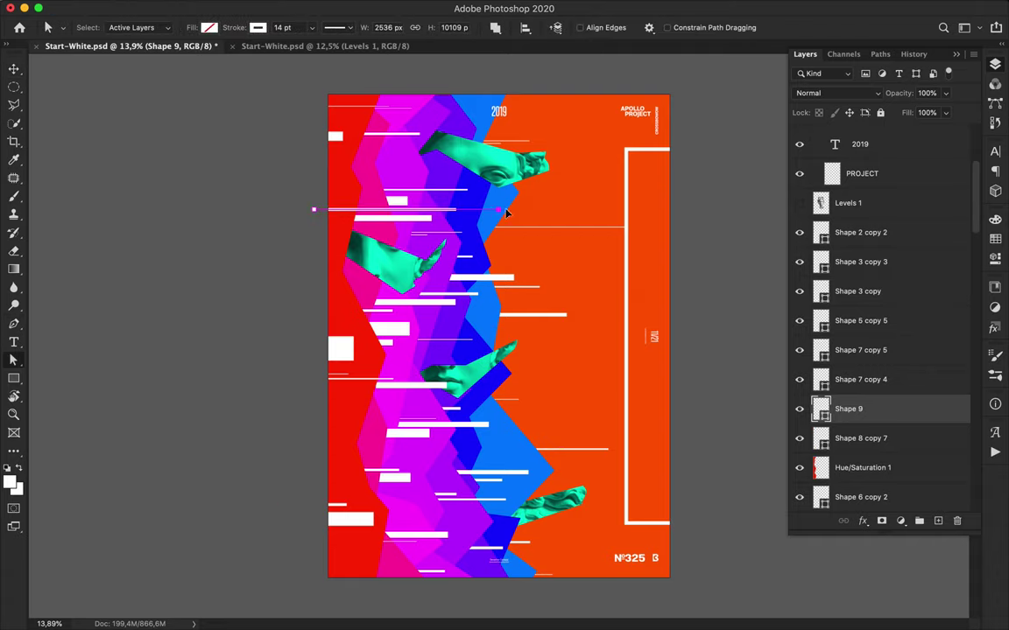
pyautogui.moveTo(517, 219); pyautogui.dragTo(465, 216)
pyautogui.moveTo(329, 437); pyautogui.dragTo(361, 556)
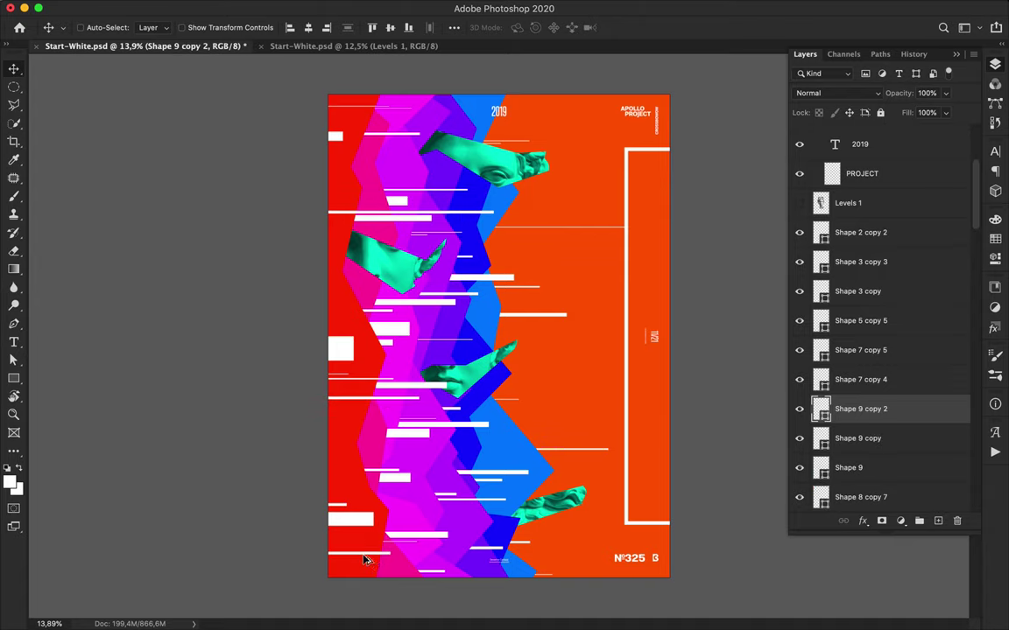
# - Duplicate a 21 pt line below Hue/Saturation 1 copy 5 and position it just under the middle statue strip, extending onto the orange background
pyautogui.moveTo(489, 475); pyautogui.dragTo(474, 361)
pyautogui.scroll(-5, 885, 410)
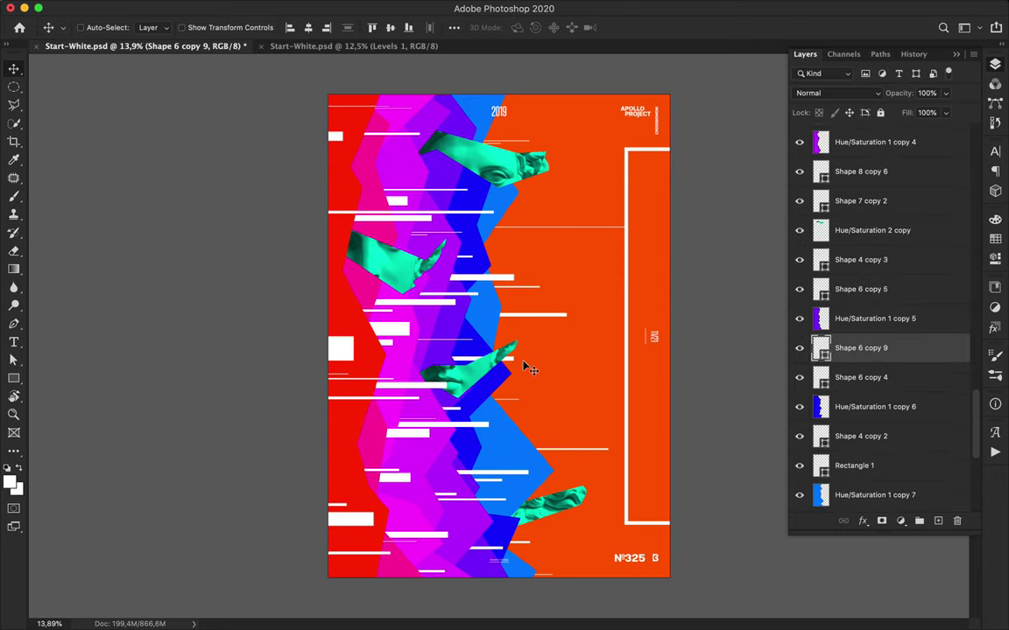
pyautogui.moveTo(490, 372); pyautogui.dragTo(503, 396)
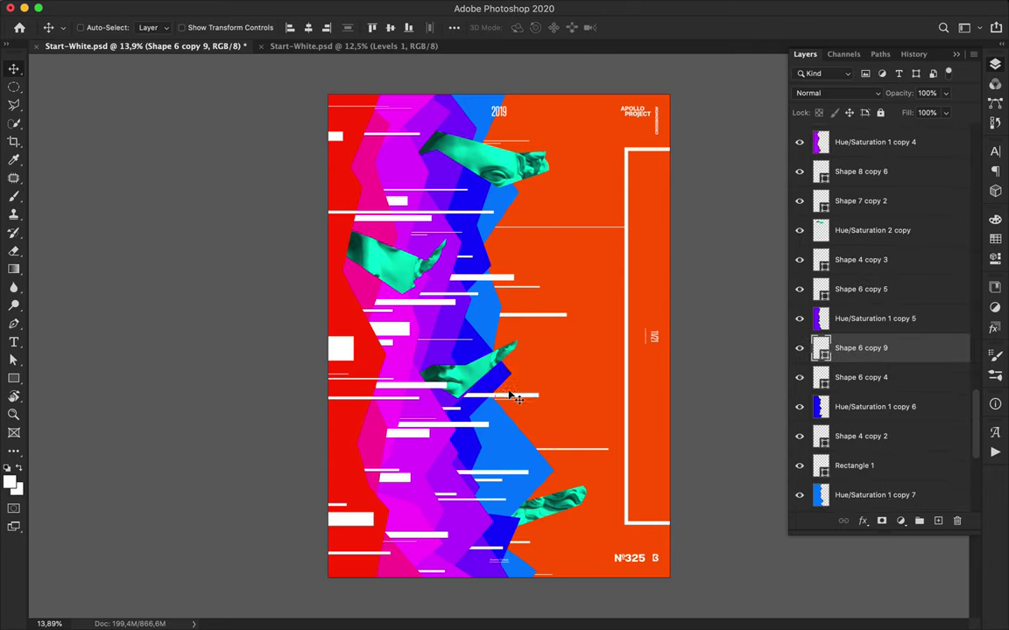
pyautogui.press('a')
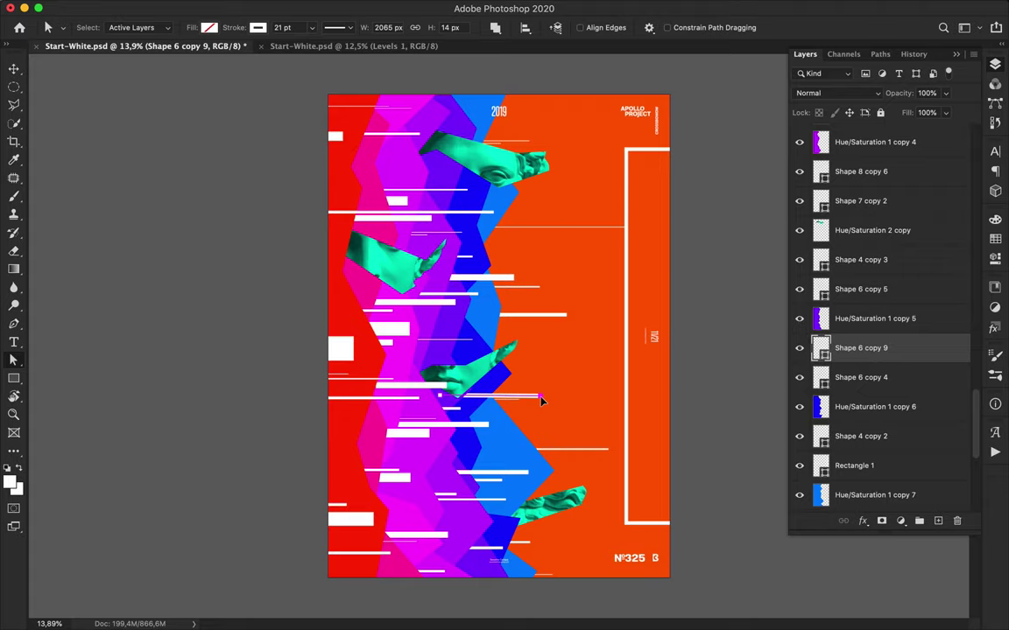
pyautogui.press('v')
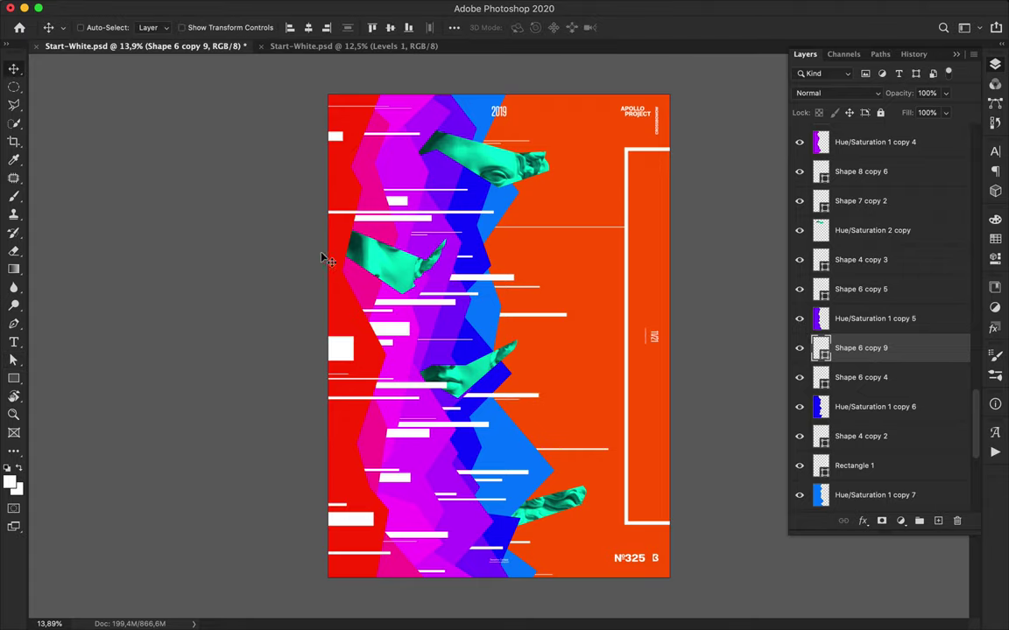
# - Draw a horizontal Pen line across the left statue strip and place its layer directly above Hue/Saturation 2
pyautogui.press('p')
pyautogui.click(316, 244)
pyautogui.press('a')
pyautogui.moveTo(854, 348); pyautogui.dragTo(859, 168)
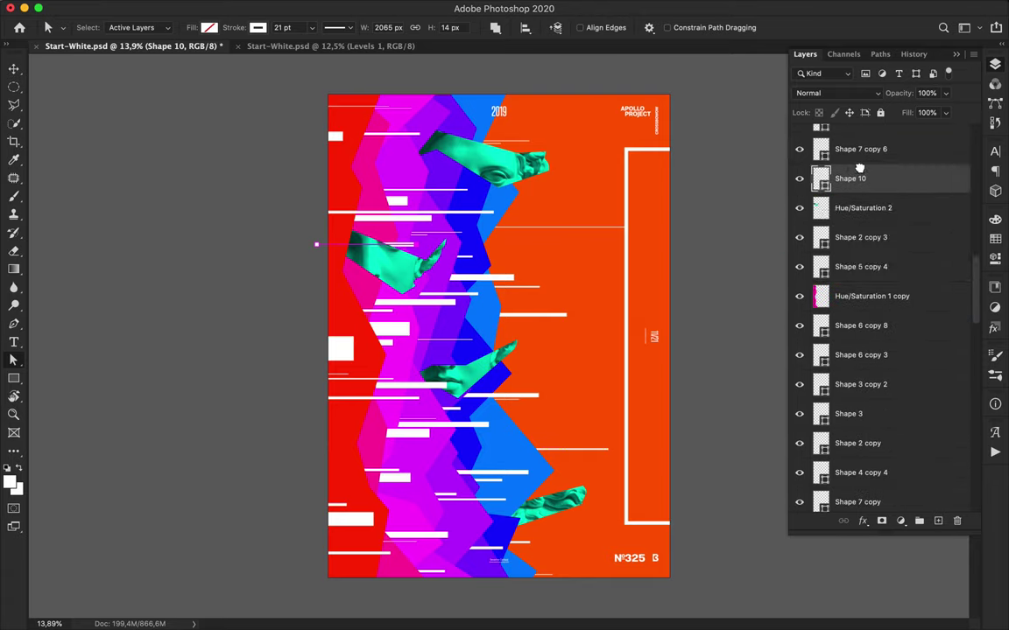
# - Duplicate the statue strip's line onto the magenta shapes just above the middle statue strip and set its stroke to 12 pt
pyautogui.press('v')
pyautogui.moveTo(406, 249)
pyautogui.mouseDown()
pyautogui.moveTo(405, 362)
pyautogui.moveTo(425, 363)
pyautogui.mouseUp()
pyautogui.press('a')
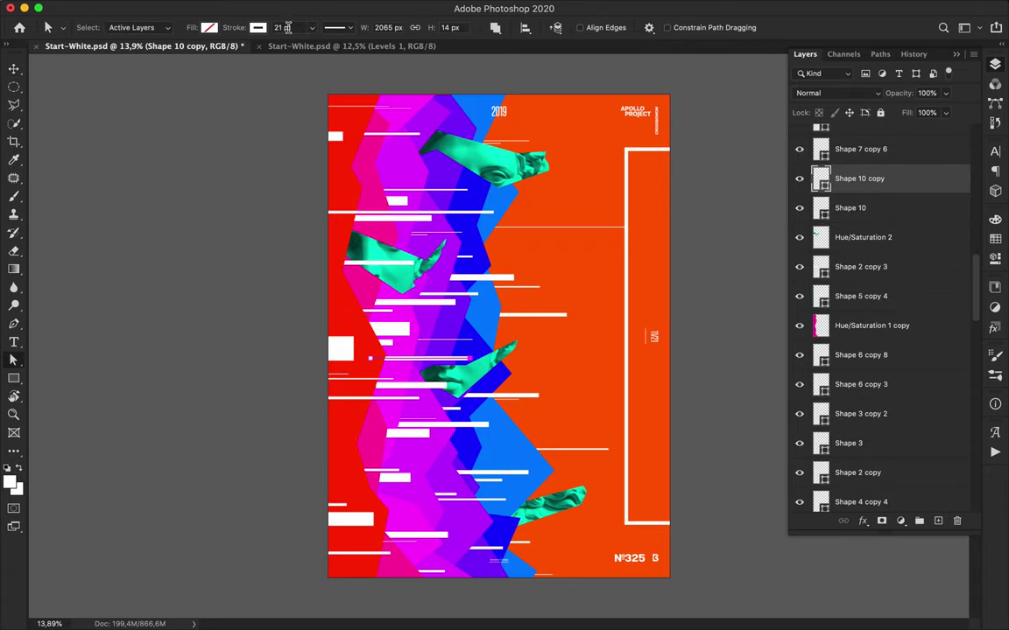
pyautogui.write('12')
pyautogui.press('Return')
pyautogui.press('v')
# - Duplicate the line lower on the magenta shapes and set the lowest copy's stroke to 62 pt
pyautogui.moveTo(421, 364); pyautogui.dragTo(416, 459)
pyautogui.press('a')
pyautogui.click(289, 29)
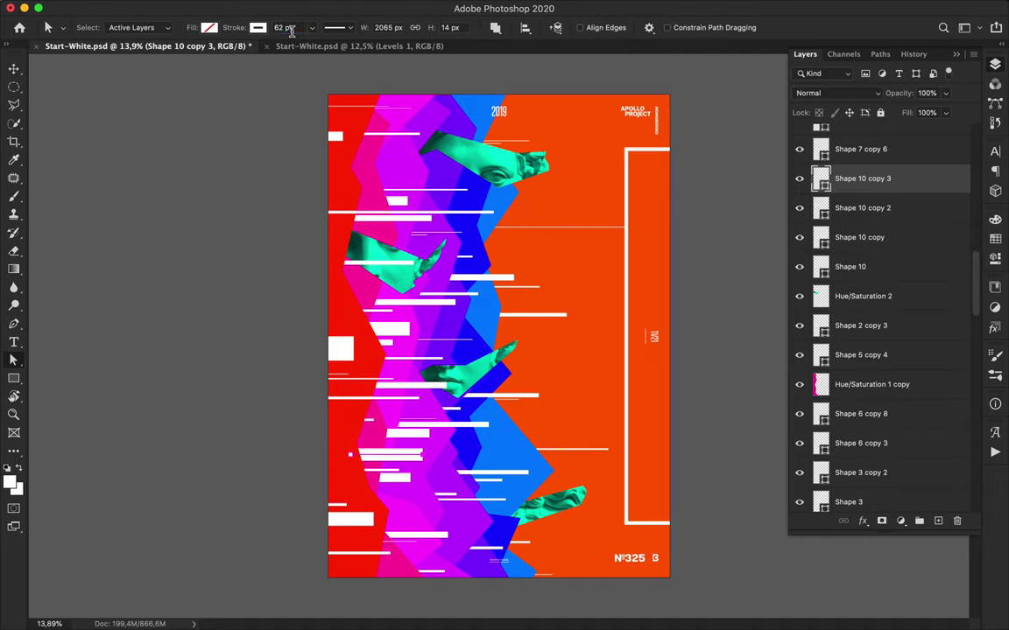
pyautogui.press('Return')
pyautogui.press('v')
pyautogui.press('a')
pyautogui.press('v')
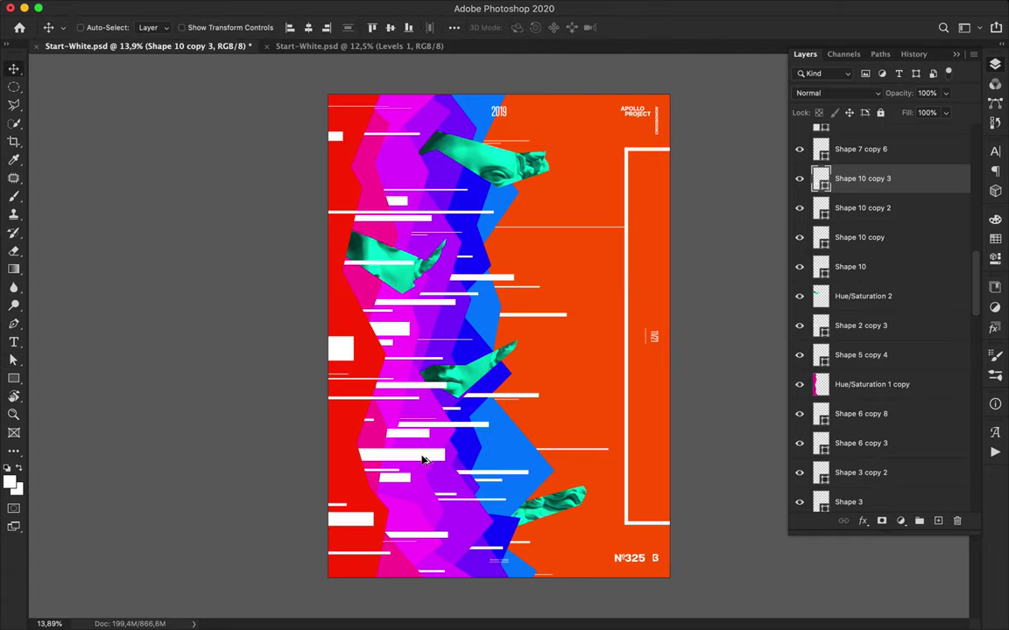
# - Duplicate the 62 pt line to the lower left edge, place it above Shape 2 copy 2, and set its stroke to 152 pt
pyautogui.moveTo(421, 460); pyautogui.dragTo(373, 497)
pyautogui.moveTo(854, 187)
pyautogui.mouseDown()
pyautogui.moveTo(858, 539)
pyautogui.moveTo(871, 438)
pyautogui.moveTo(863, 55)
pyautogui.moveTo(854, 180)
pyautogui.mouseUp()
pyautogui.write('a')
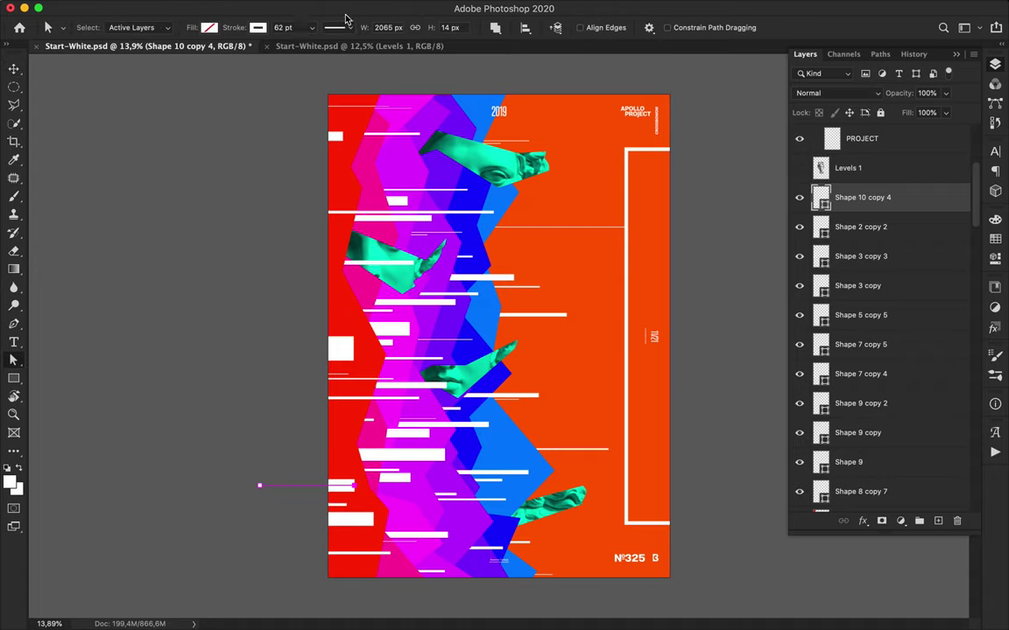
pyautogui.write('142')
pyautogui.press('Return')
pyautogui.press('v')
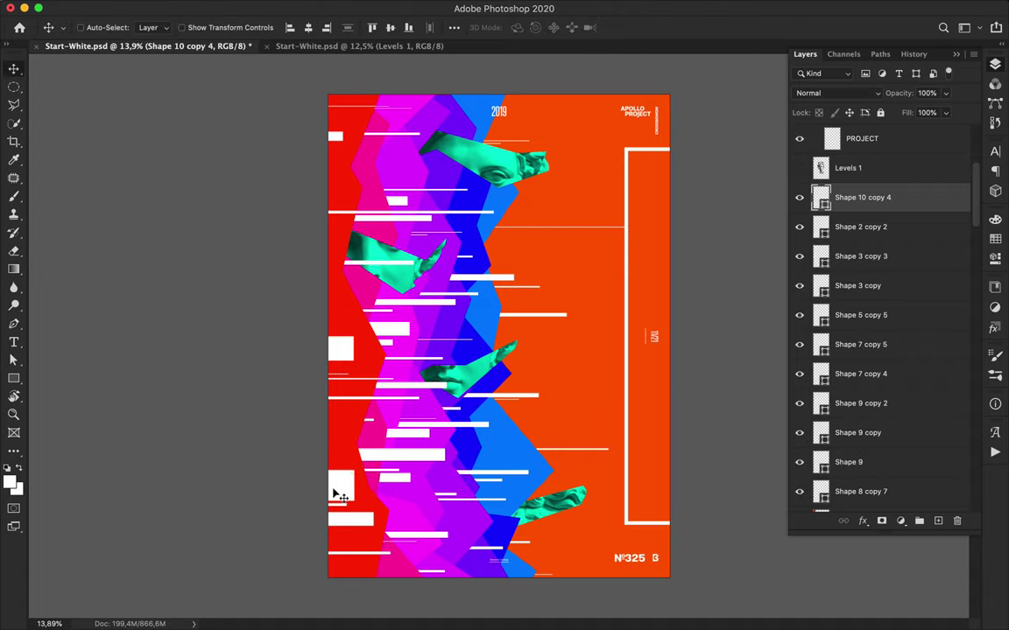
# - Draw a long horizontal Pen line from the left edge to the orange background below the left statue strip, with a 3 pt stroke
pyautogui.press('p')
pyautogui.click(321, 290)
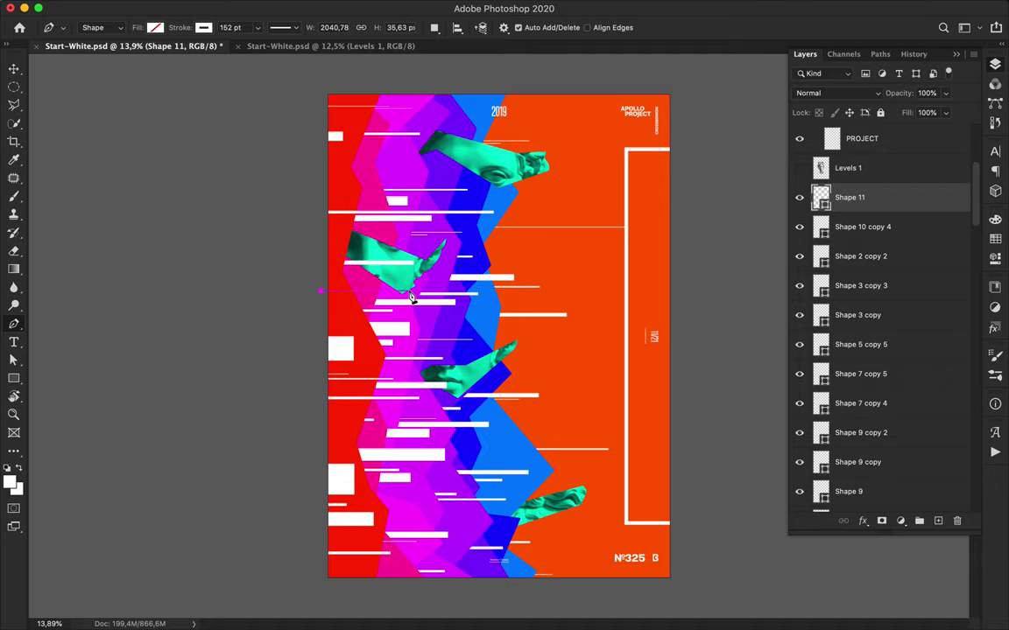
pyautogui.keyDown('shift'); pyautogui.click(564, 291); pyautogui.keyUp('shift')
pyautogui.press('a')
pyautogui.click(290, 28)
pyautogui.write('3')
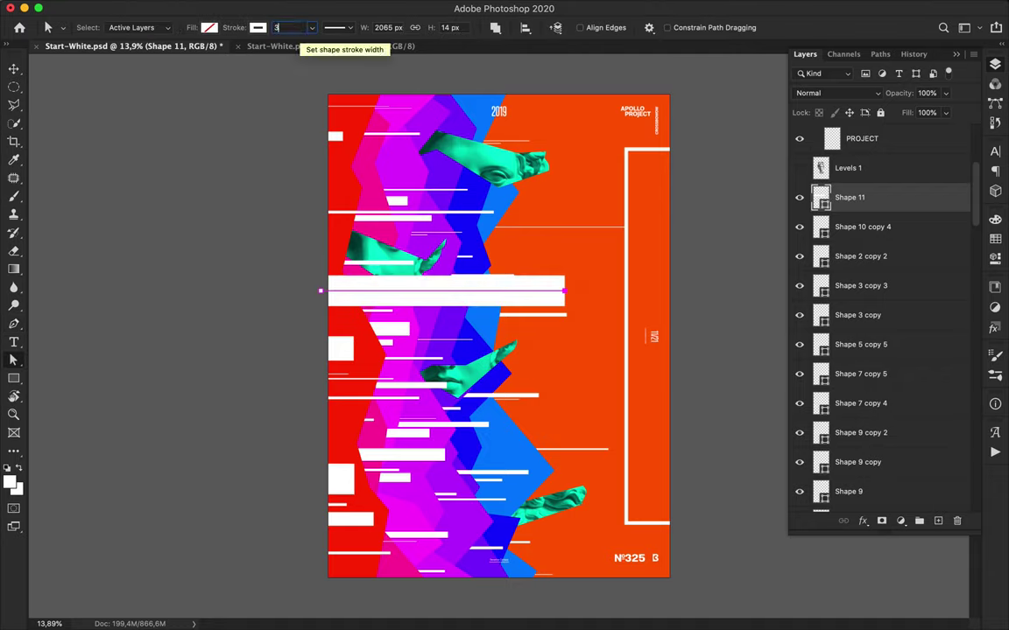
pyautogui.press('Return')
pyautogui.press('F2')
# - Duplicate the 3 pt line twice below the original and place the lowest copy below Hue/Saturation 1 copy 2
pyautogui.press('v')
pyautogui.keyDown('alt'); pyautogui.moveTo(548, 296); pyautogui.dragTo(561, 342); pyautogui.keyUp('alt')
pyautogui.moveTo(902, 203); pyautogui.dragTo(847, 462)
# - Draw a horizontal Pen line across the lower blue shape, place it below Hue/Saturation 1 copy 6, and set its stroke to 29 pt
pyautogui.press('p')
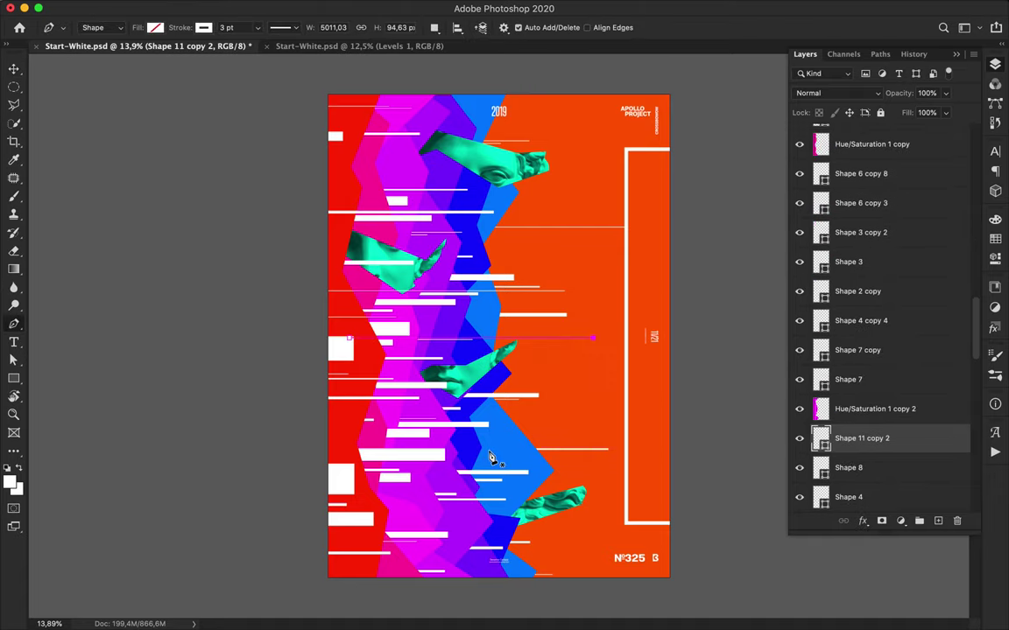
pyautogui.click(470, 438)
pyautogui.click(563, 437)
pyautogui.press('a')
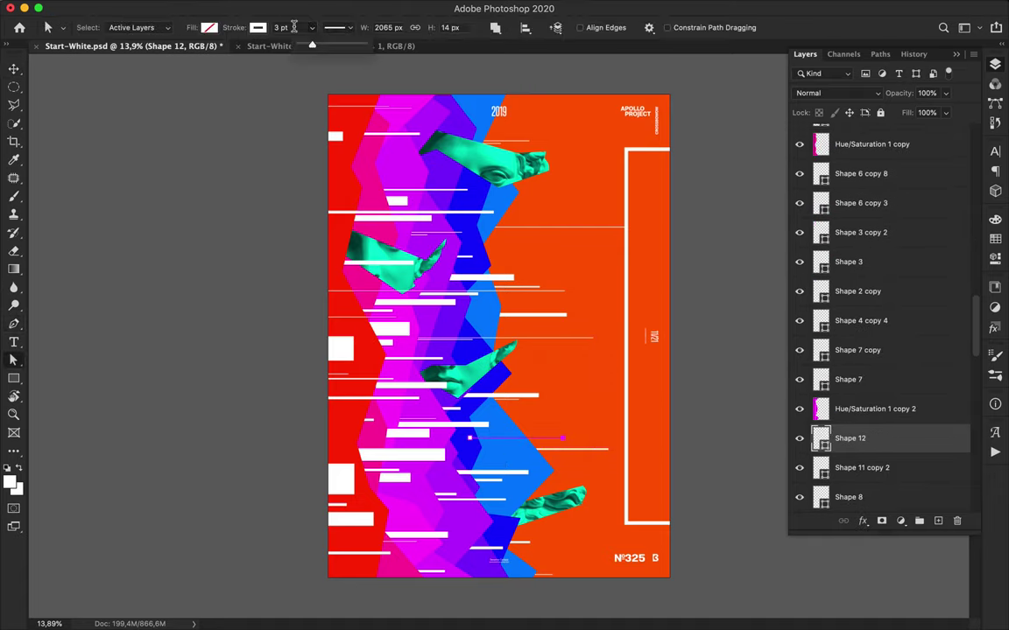
pyautogui.press('Return')
pyautogui.press('v')
pyautogui.scroll(-5, 850, 452)
pyautogui.moveTo(881, 226); pyautogui.dragTo(858, 475)
pyautogui.press('a')
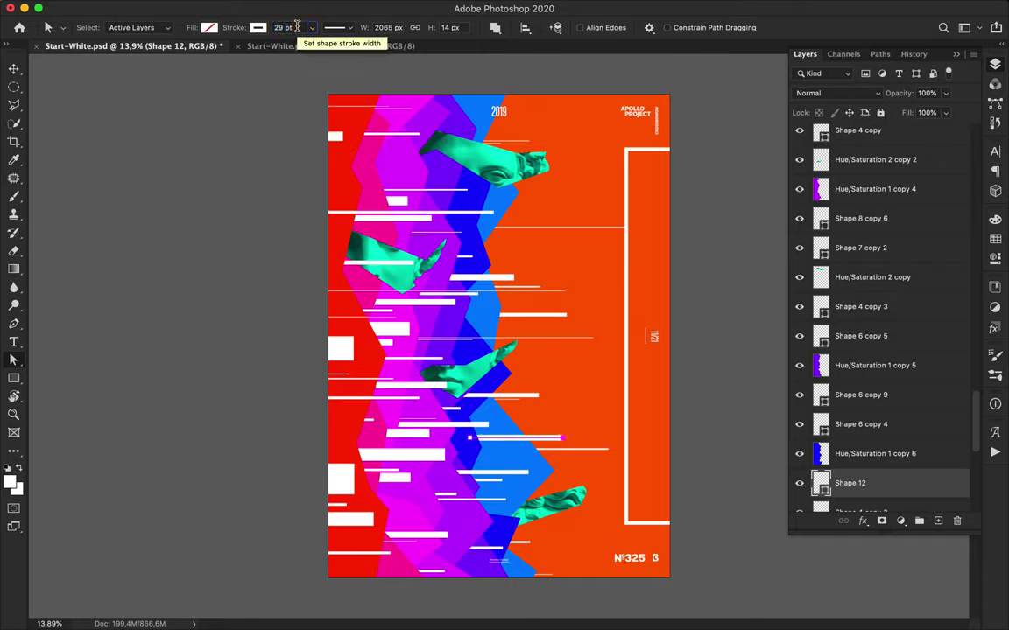
# - Duplicate the 29 pt line onto the lower purple shapes and place it directly above Hue/Saturation 1 copy 4
pyautogui.press('v')
pyautogui.keyDown('alt'); pyautogui.moveTo(539, 441); pyautogui.dragTo(430, 484); pyautogui.keyUp('alt')
pyautogui.moveTo(893, 481); pyautogui.dragTo(887, 178)
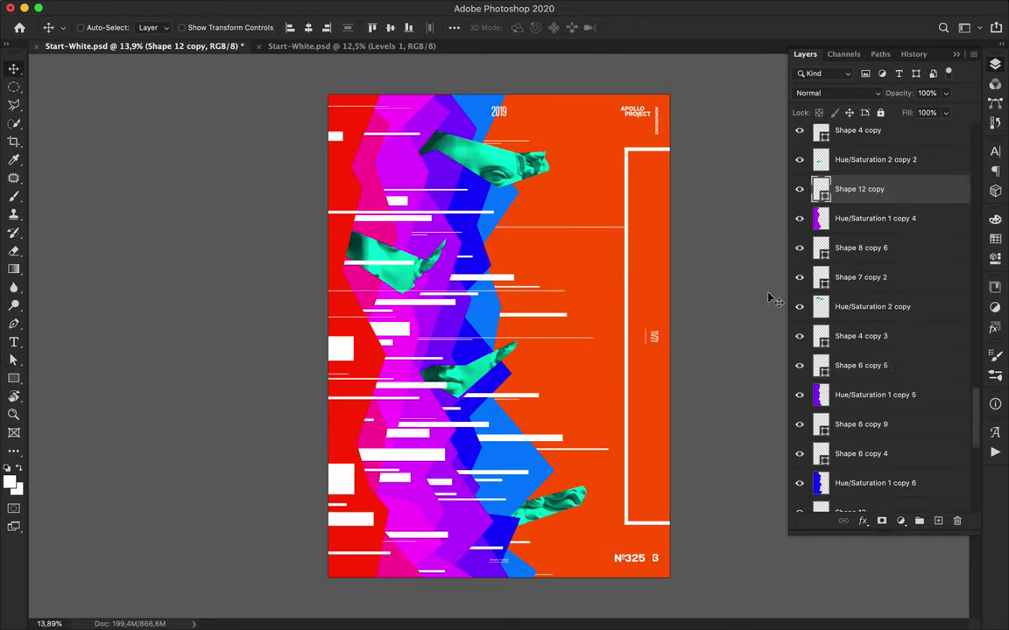
# - Duplicate the line onto the upper magenta shapes and under the top statue strip, restacking the copies
pyautogui.moveTo(463, 488); pyautogui.dragTo(394, 160)
pyautogui.moveTo(878, 189); pyautogui.dragTo(860, 163)
pyautogui.moveTo(506, 155); pyautogui.dragTo(858, 158)
# - Duplicate the line onto the upper red shape, place it above Hue/Saturation 1, and set its stroke to 13 pt
pyautogui.moveTo(374, 158); pyautogui.dragTo(354, 173)
pyautogui.moveTo(864, 174)
pyautogui.mouseDown()
pyautogui.moveTo(862, 117)
pyautogui.moveTo(860, 163)
pyautogui.mouseUp()
pyautogui.press('a')
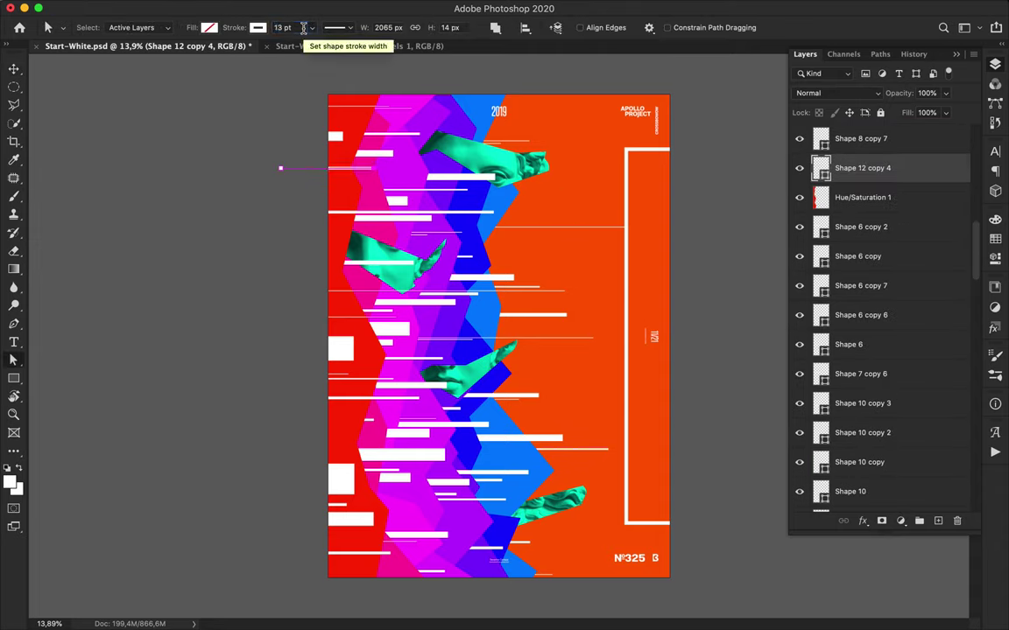
pyautogui.press('v')
# - Duplicate the line twice directly below on the upper red shape, adjusting the strokes and setting the lowest copy to 43 pt
pyautogui.moveTo(354, 177)
pyautogui.mouseDown()
pyautogui.moveTo(304, 162)
pyautogui.moveTo(311, 185)
pyautogui.moveTo(354, 193)
pyautogui.mouseUp()
pyautogui.press('a')
pyautogui.press('v')
pyautogui.press('a')
pyautogui.click(296, 28)
pyautogui.press('v')
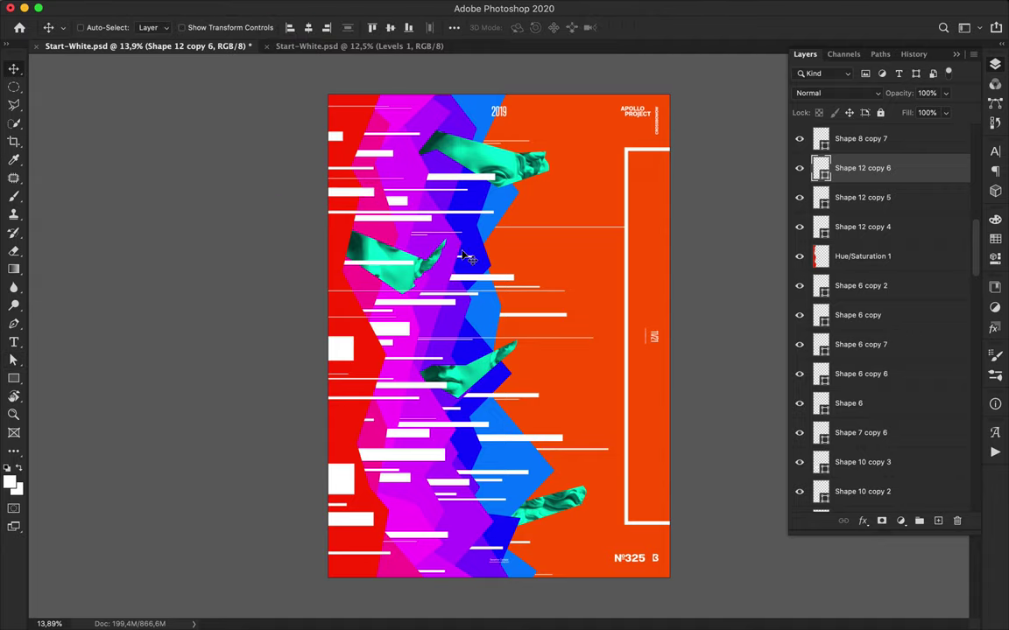
pyautogui.press('u')
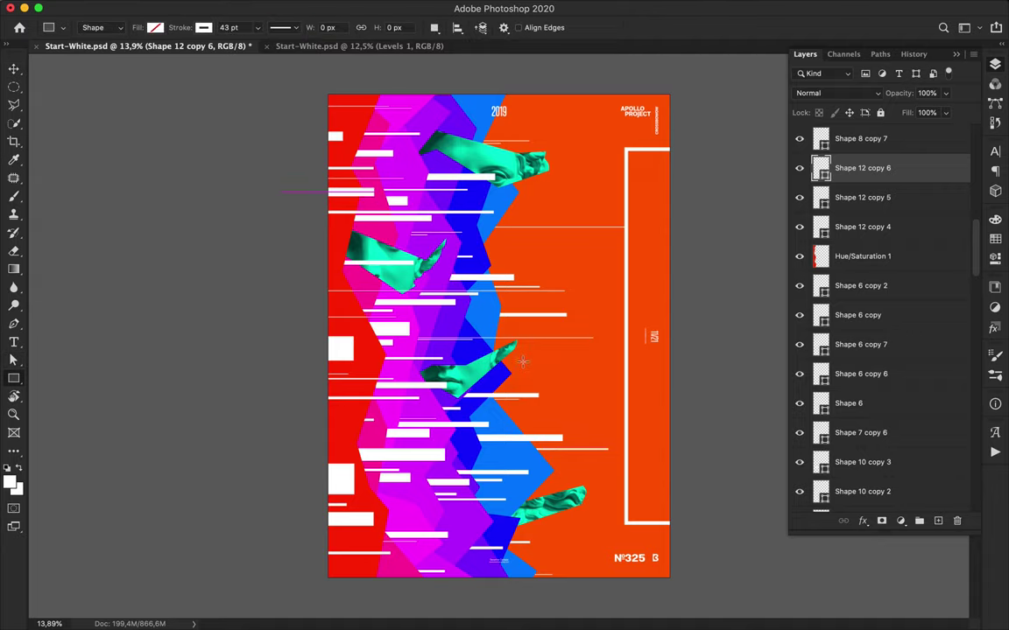
# - Draw a 254 px white outlined square on the orange area, set its stroke to 13 pt, and duplicate it across the poster
pyautogui.moveTo(538, 376); pyautogui.dragTo(538, 376)
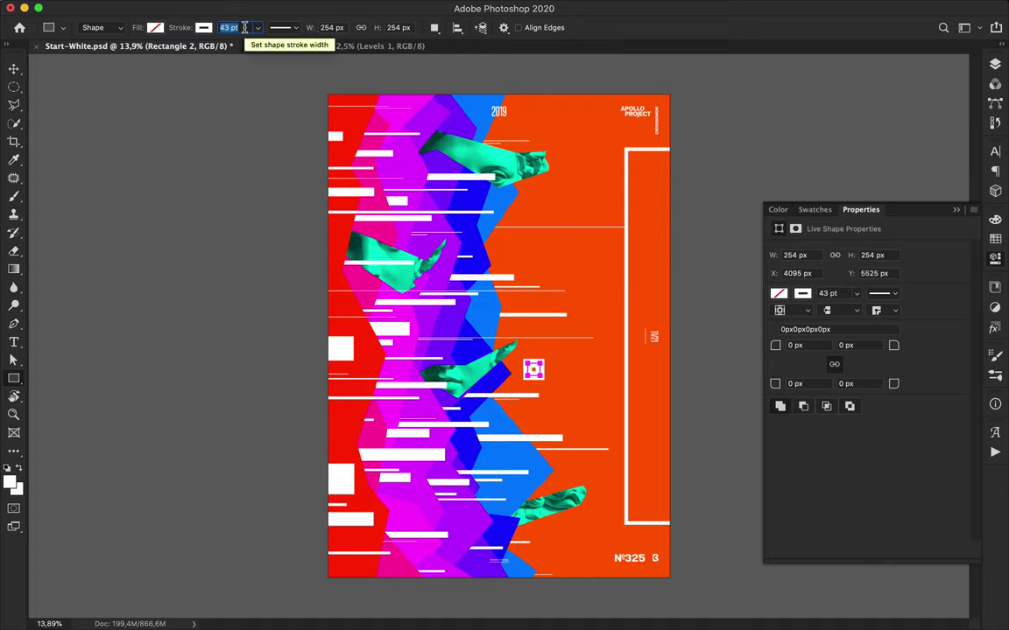
pyautogui.press('a')
pyautogui.click(293, 27)
pyautogui.press('v')
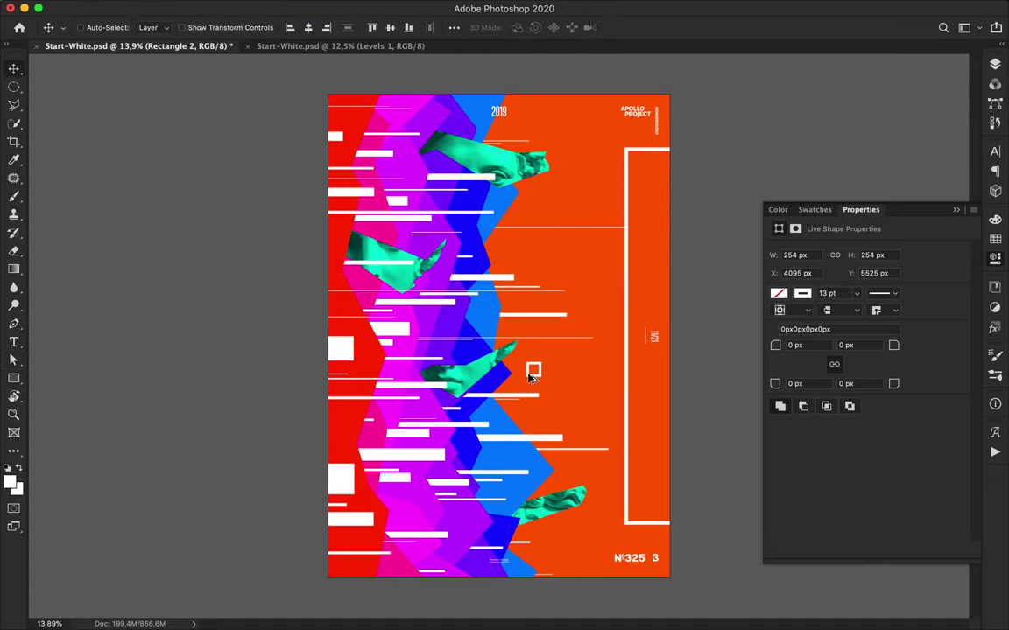
pyautogui.keyDown('alt'); pyautogui.moveTo(541, 380); pyautogui.dragTo(487, 240); pyautogui.keyUp('alt')
# - Draw a small white outlined circle near the top of the orange area and duplicate it across the poster
pyautogui.press('u')
pyautogui.rightClick(14, 379)
pyautogui.click(63, 403)
pyautogui.moveTo(555, 106)
pyautogui.mouseDown()
pyautogui.moveTo(571, 122)
pyautogui.moveTo(427, 128)
pyautogui.moveTo(355, 247)
pyautogui.moveTo(453, 325)
pyautogui.moveTo(343, 423)
pyautogui.moveTo(525, 390)
pyautogui.moveTo(563, 439)
pyautogui.moveTo(562, 424)
pyautogui.moveTo(587, 400)
pyautogui.mouseUp()
# - Enlarge the circle copy on the orange area to about 537.37 px and set its stroke to 19 pt
pyautogui.press('v')
pyautogui.hotkey('ctrl', 't')
pyautogui.press('Return')
pyautogui.press('a')
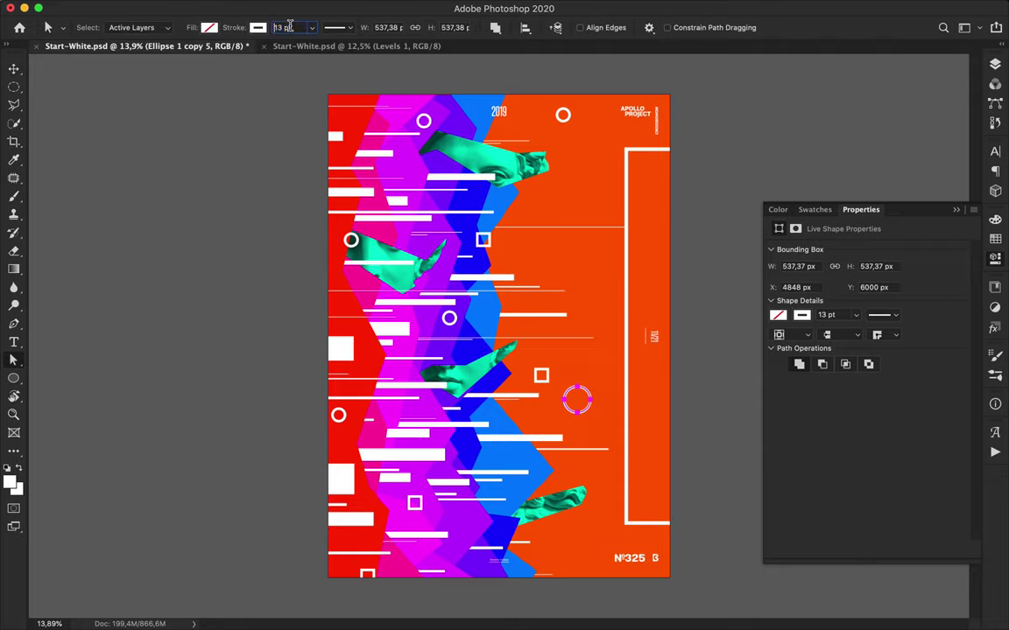
pyautogui.press('Return')
# - Duplicate the large circle around the poster, place the top-edge copy directly below Hue/Saturation 1 copy 5, and save the document
pyautogui.press('v')
pyautogui.moveTo(589, 406); pyautogui.dragTo(345, 319)
pyautogui.moveTo(345, 320); pyautogui.dragTo(473, 105)
pyautogui.click(994, 64)
pyautogui.moveTo(863, 166); pyautogui.dragTo(848, 431)
pyautogui.press('super+s')
pyautogui.click(637, 9)
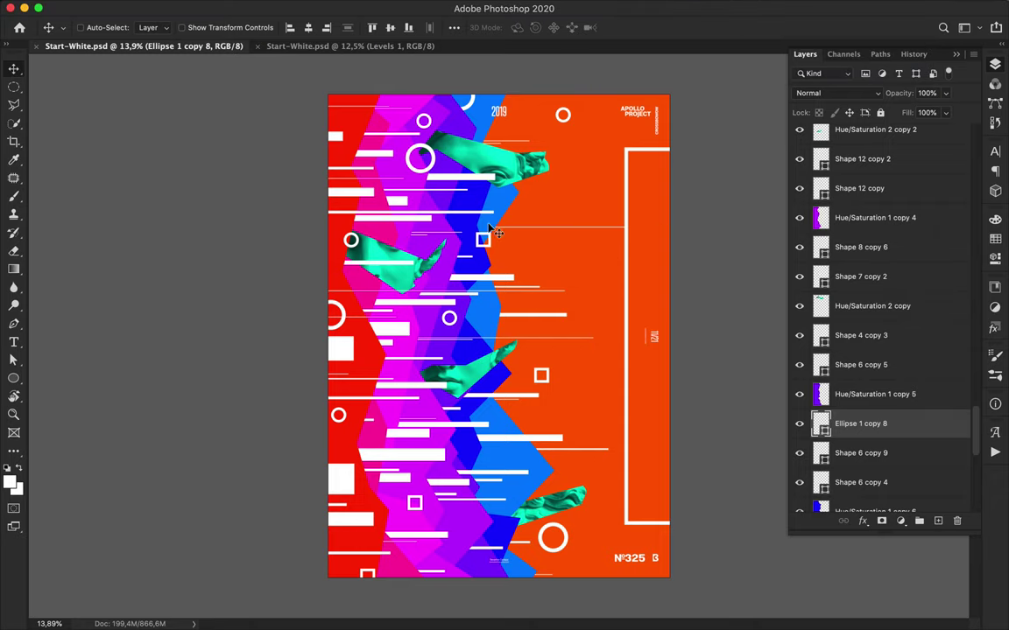
# - Draw a short 19 pt white line beside the second statue strip's lower edge and place it directly below Hue/Saturation 2
pyautogui.scroll(3, 417, 231)
pyautogui.hscroll(-3, 417, 231)
pyautogui.click(368, 270)
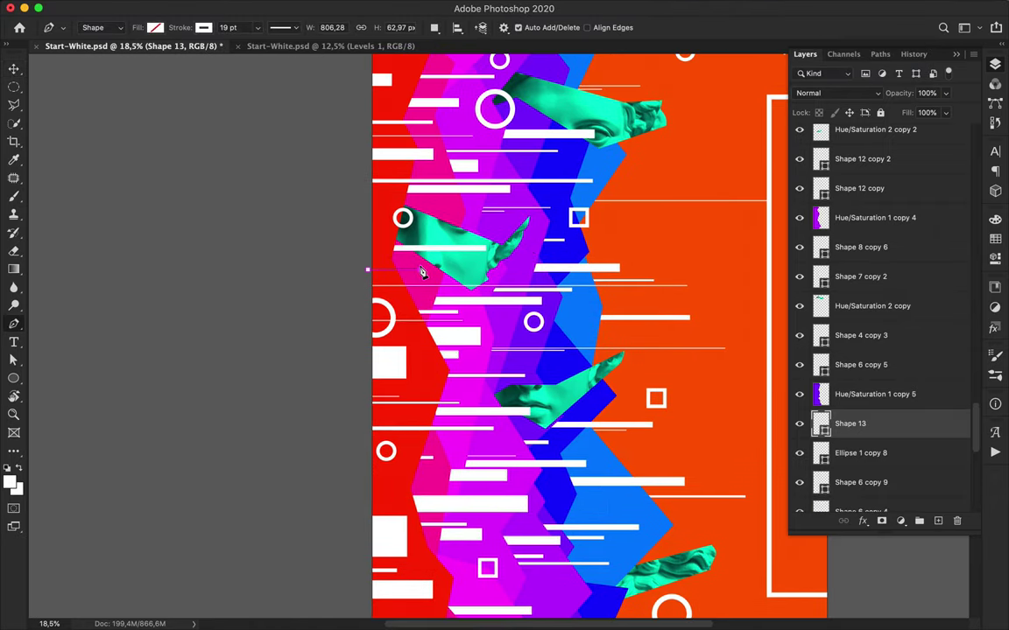
pyautogui.press('a')
pyautogui.moveTo(878, 422); pyautogui.dragTo(867, 247)
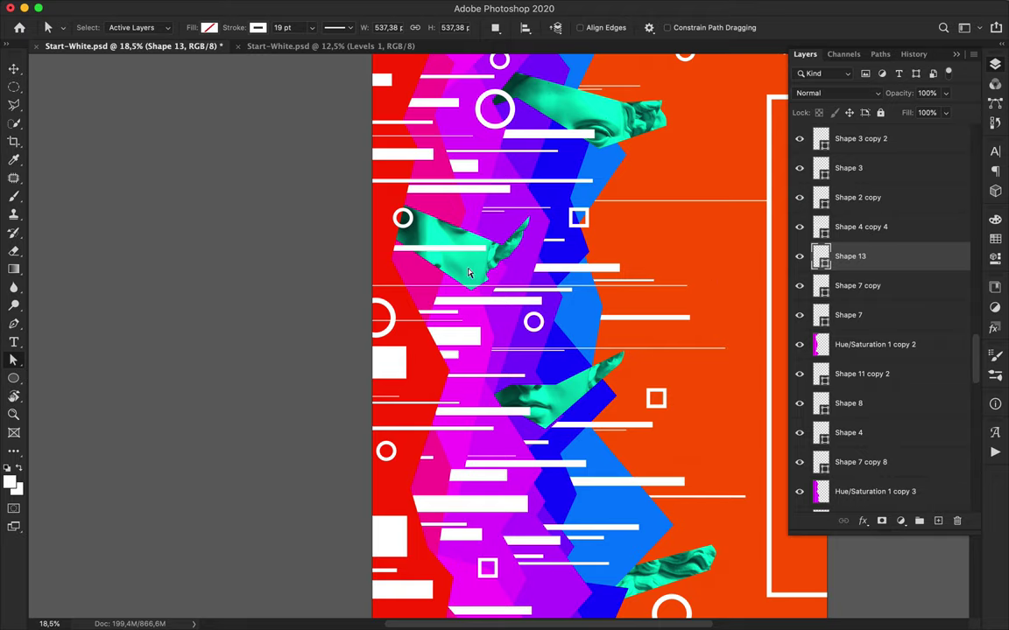
pyautogui.press('v')
pyautogui.moveTo(804, 255); pyautogui.dragTo(876, 171)
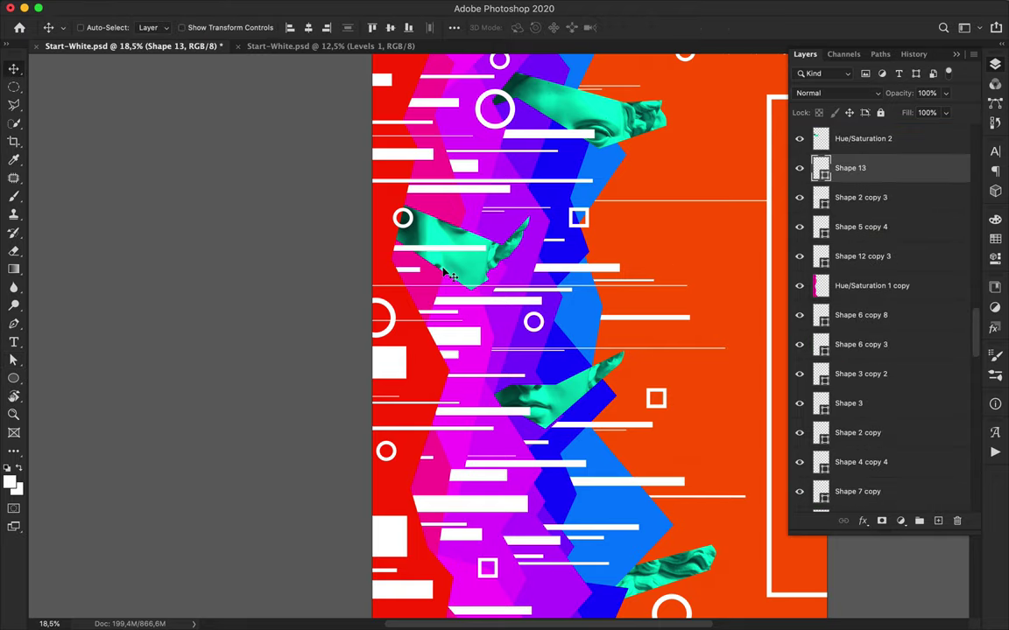
# - Duplicate the short line onto the third statue strip and lengthen it leftward over the magenta shapes
pyautogui.moveTo(375, 251); pyautogui.dragTo(541, 405)
pyautogui.press('a')
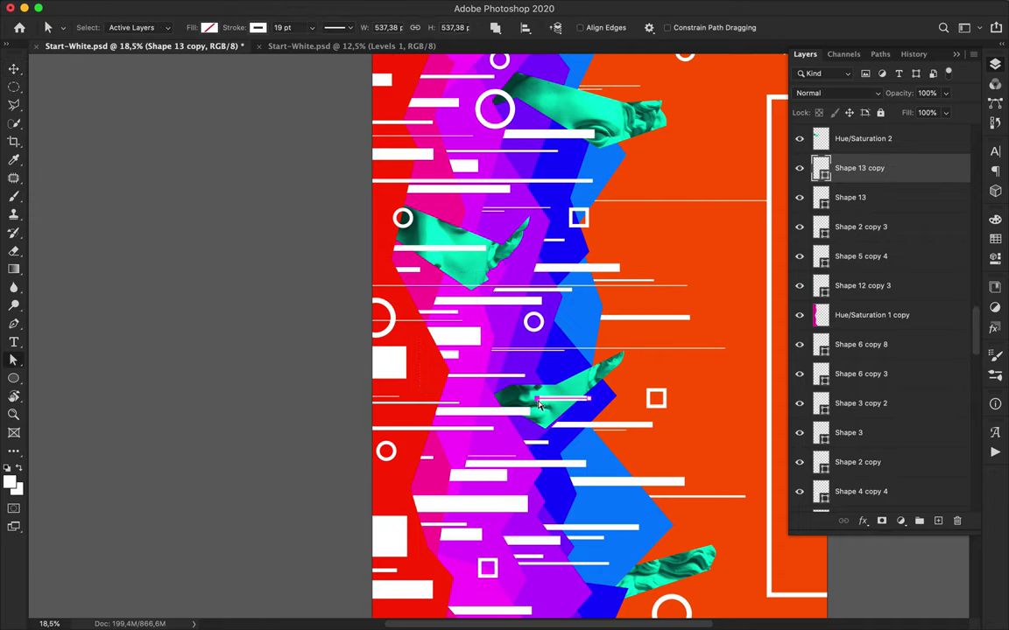
pyautogui.press('v')
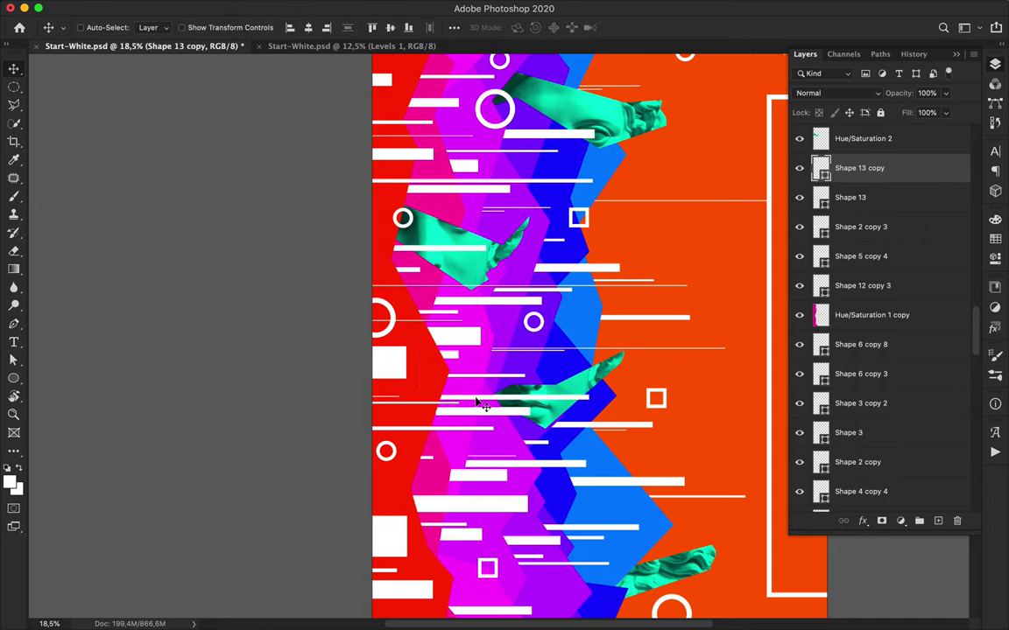
# - Draw a short line above the third statue strip and place it directly below Hue/Saturation 1 copy 5
pyautogui.press('p')
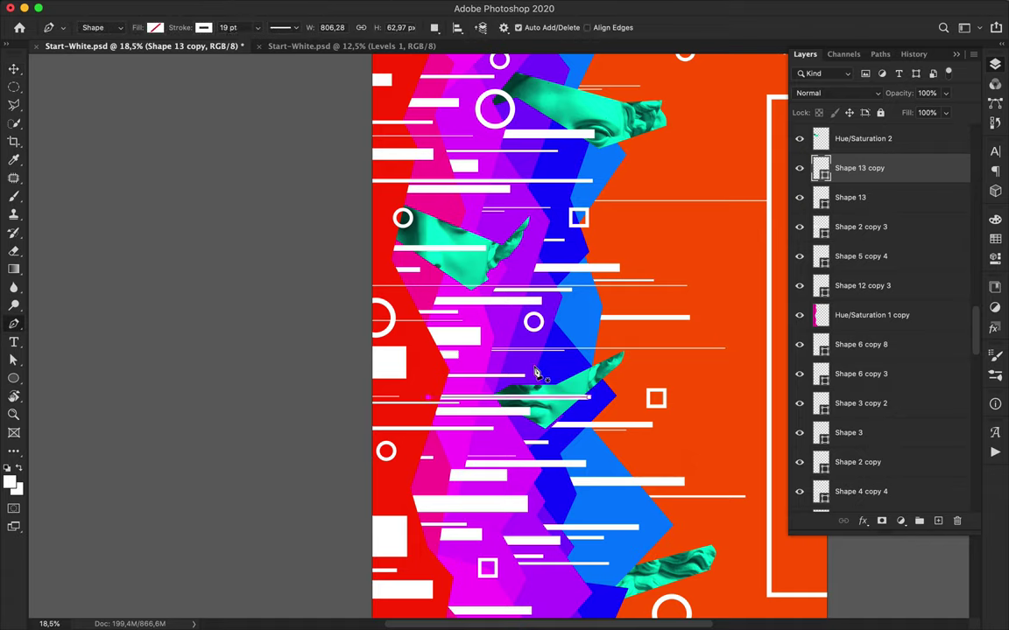
pyautogui.click(532, 367)
pyautogui.press('a')
pyautogui.press('v')
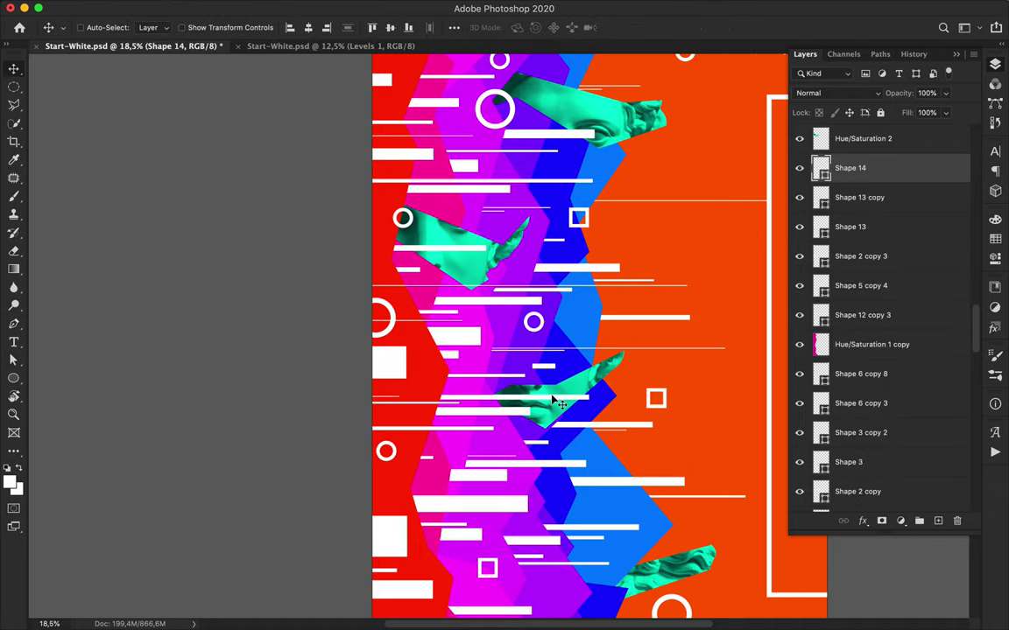
pyautogui.moveTo(854, 165); pyautogui.dragTo(860, 477)
pyautogui.scroll(-3, 870, 445)
pyautogui.moveTo(847, 351); pyautogui.dragTo(846, 382)
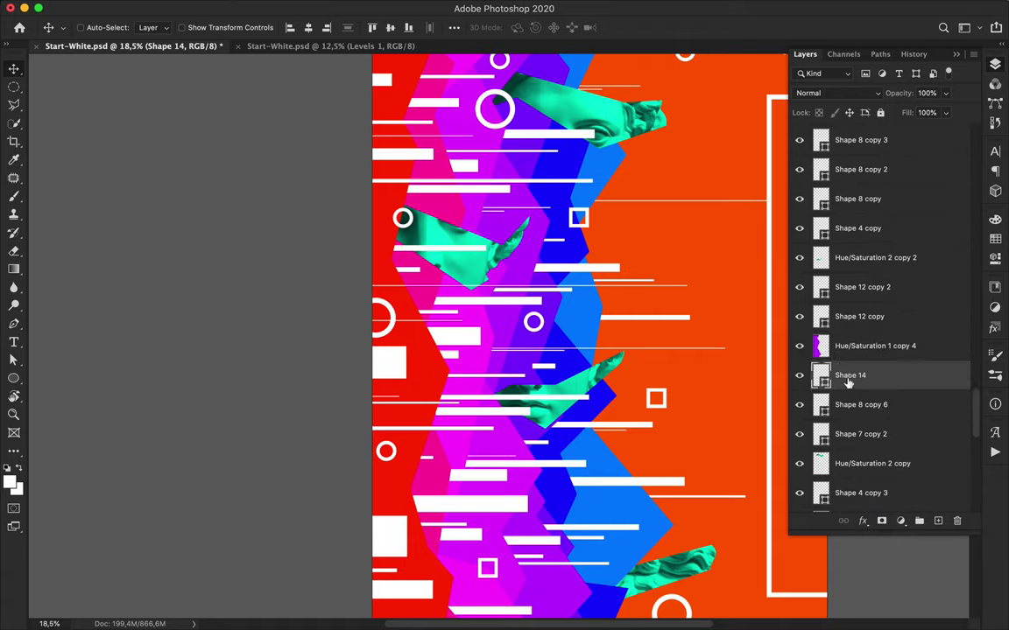
pyautogui.scroll(-3, 877, 285)
pyautogui.moveTo(854, 245); pyautogui.dragTo(844, 411)
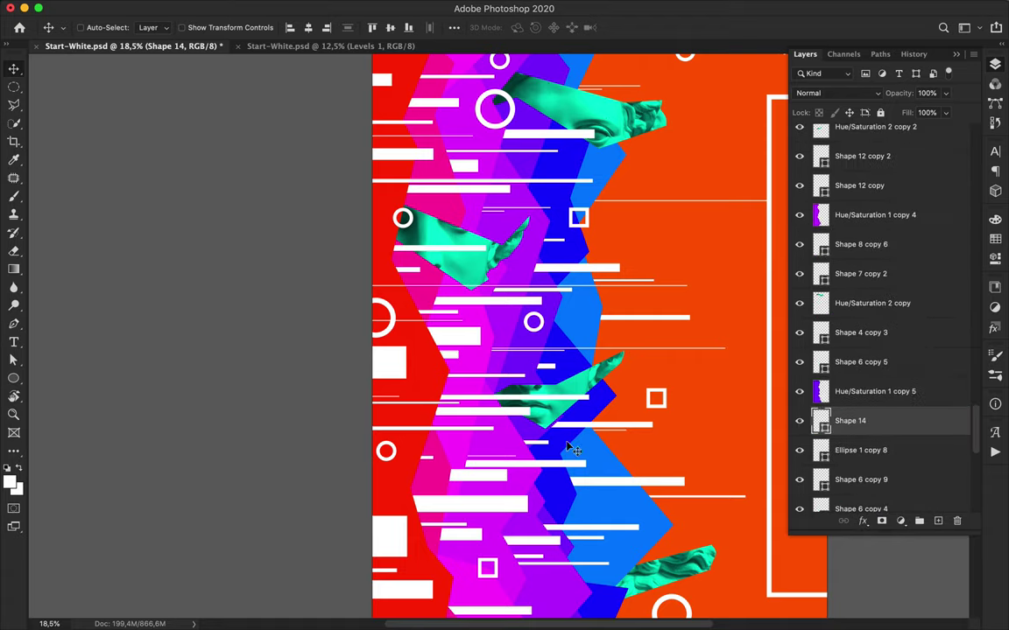
# - Draw a short line on the lower purple shapes, set its stroke to 49 pt, and place it directly above Hue/Saturation 1 copy 4
pyautogui.scroll(-3, 570, 450)
pyautogui.press('p')
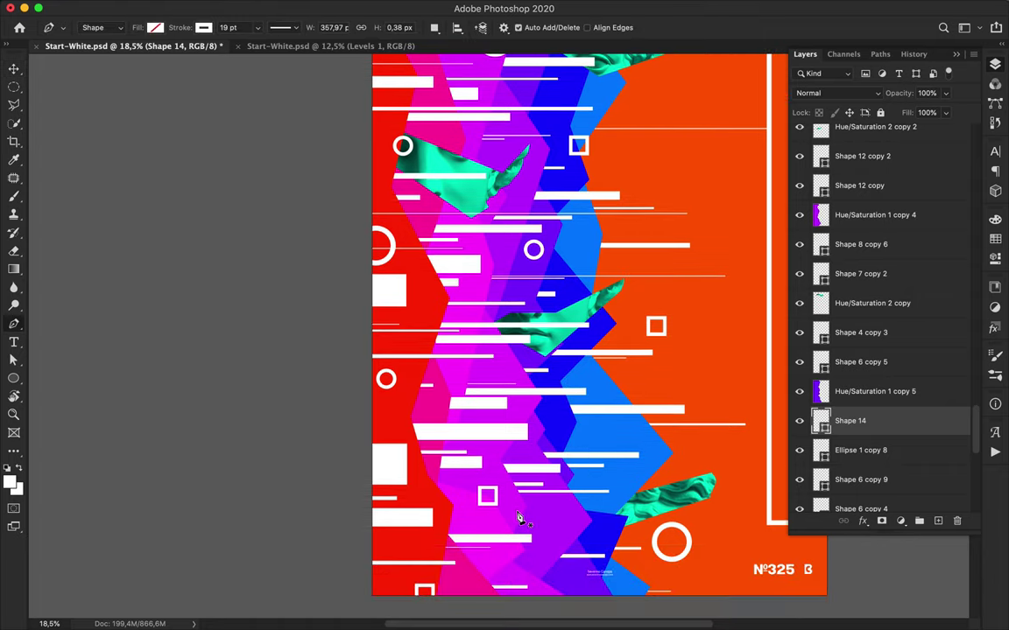
pyautogui.press('a')
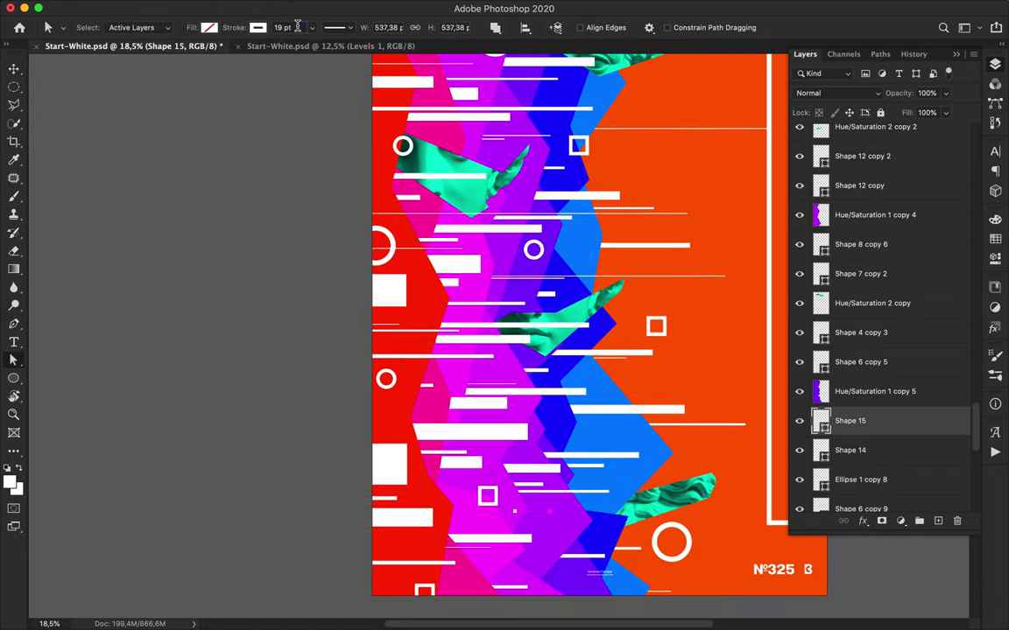
pyautogui.moveTo(876, 420); pyautogui.dragTo(900, 210)
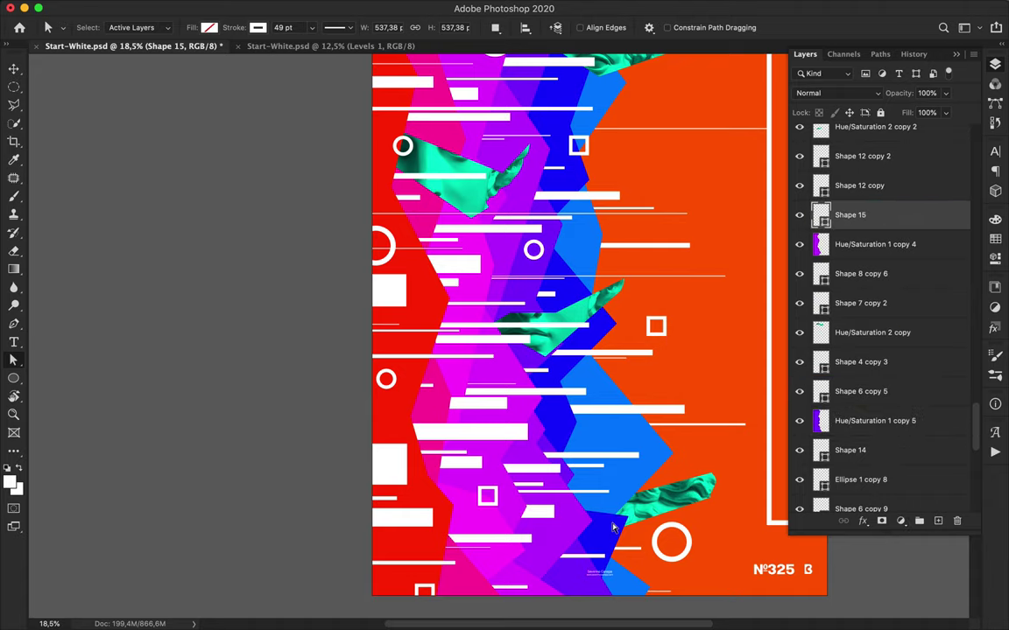
# - Draw a long horizontal line near the poster's bottom edge, from the purple shapes onto the orange, and set its stroke to 29 pt
pyautogui.scroll(-1, 613, 528)
pyautogui.press('p')
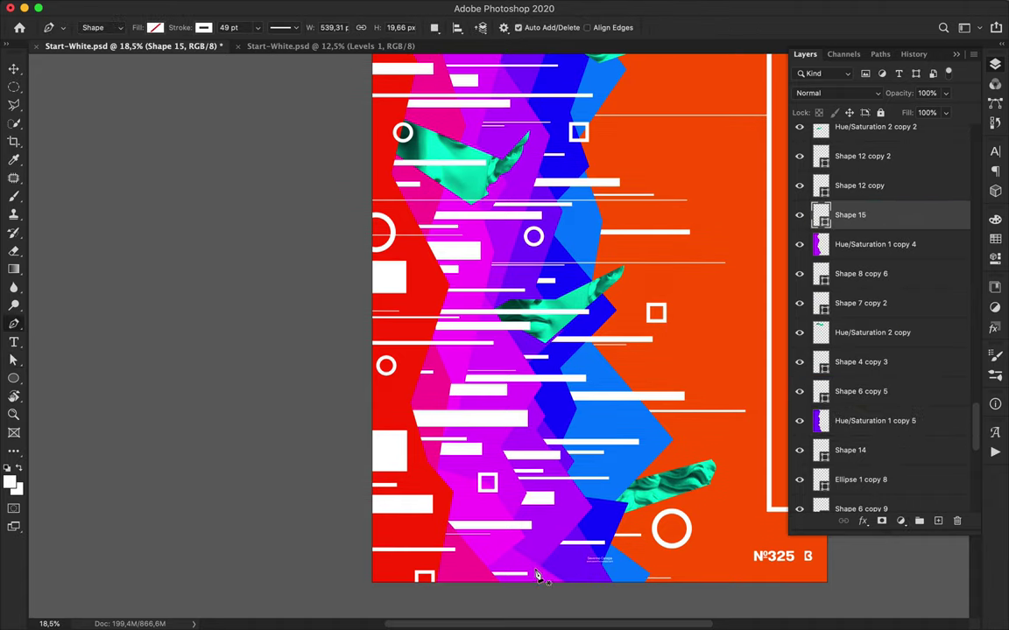
pyautogui.click(537, 576)
pyautogui.click(699, 567)
pyautogui.press('a')
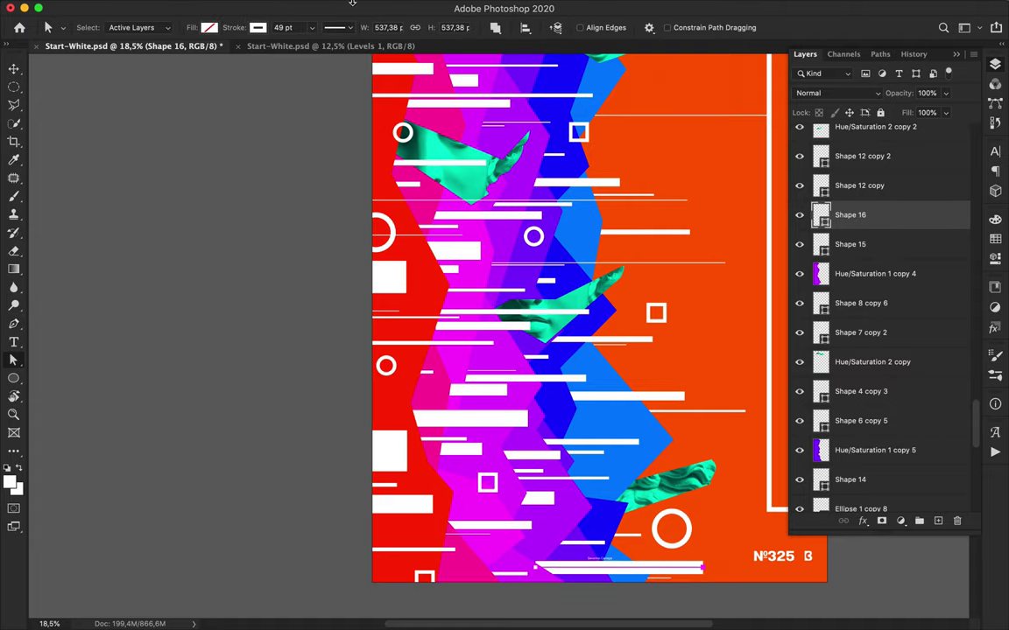
pyautogui.press('v')
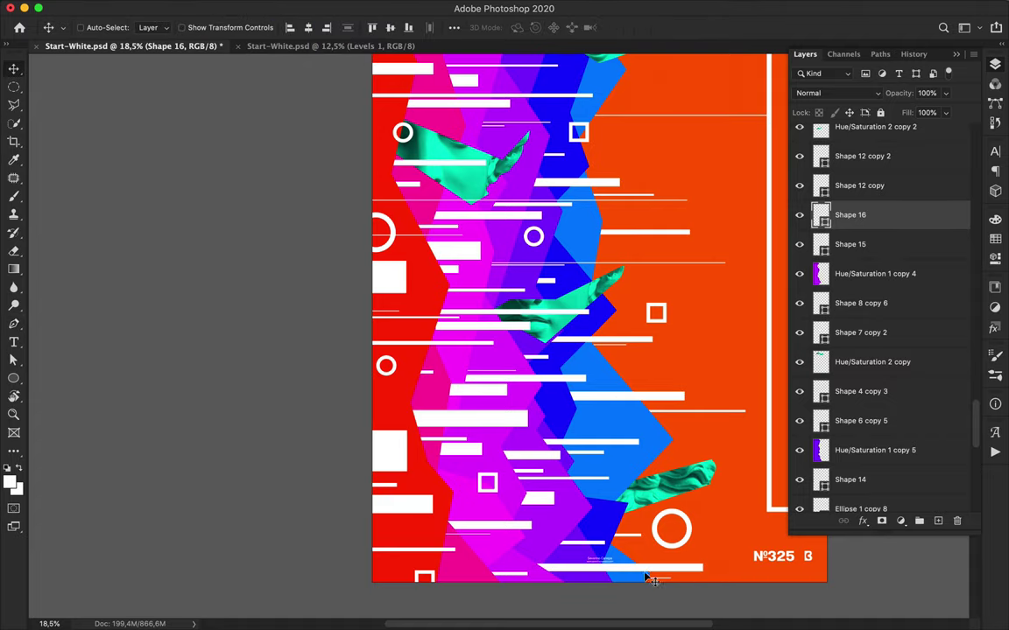
# - Draw a line across the lower blue shape, place it directly below Hue/Saturation 1 copy 4, and set its stroke to 19 pt
pyautogui.scroll(3, 512, 552)
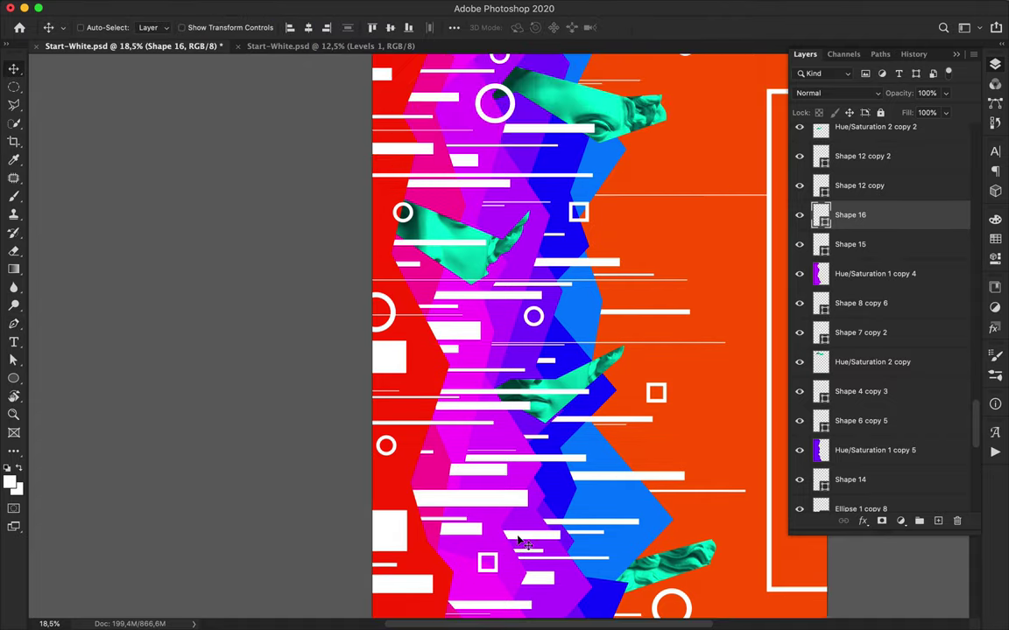
pyautogui.press('p')
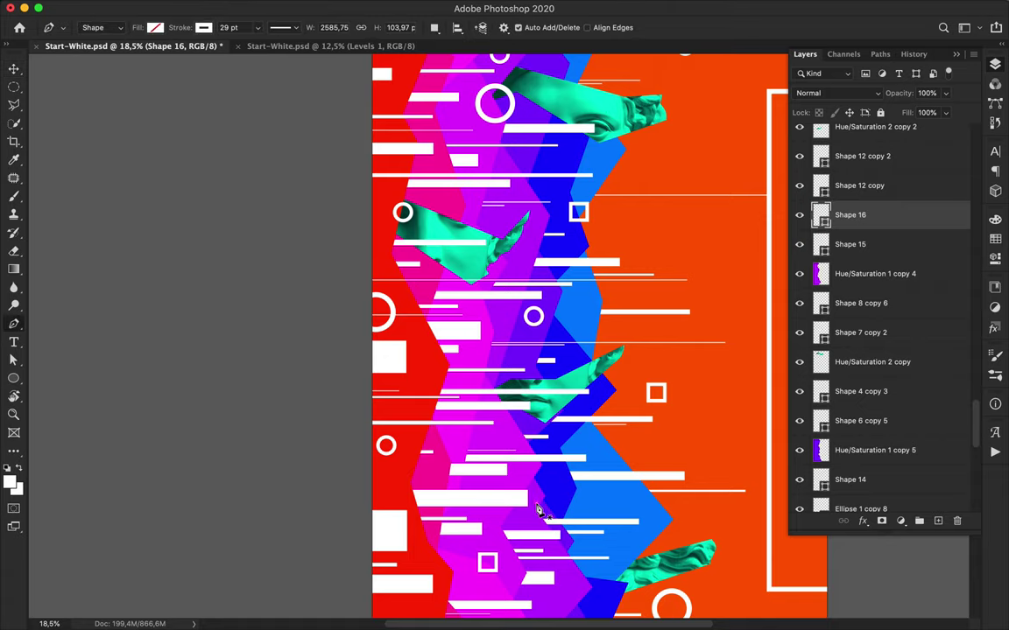
pyautogui.click(537, 505)
pyautogui.click(688, 506)
pyautogui.press('a')
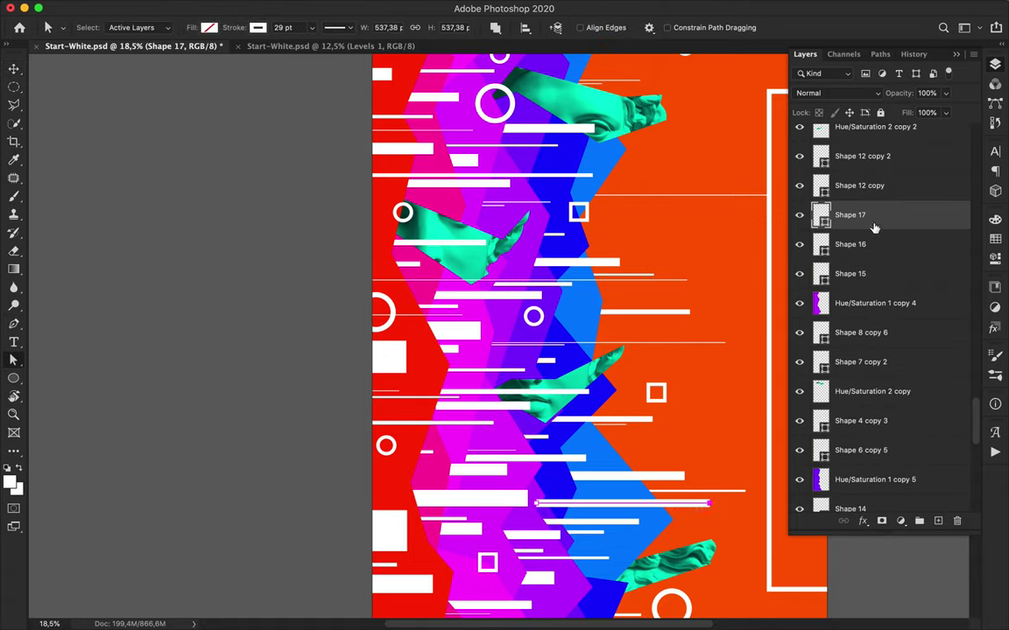
pyautogui.moveTo(862, 274); pyautogui.dragTo(871, 304)
pyautogui.write('19')
pyautogui.press('Return')
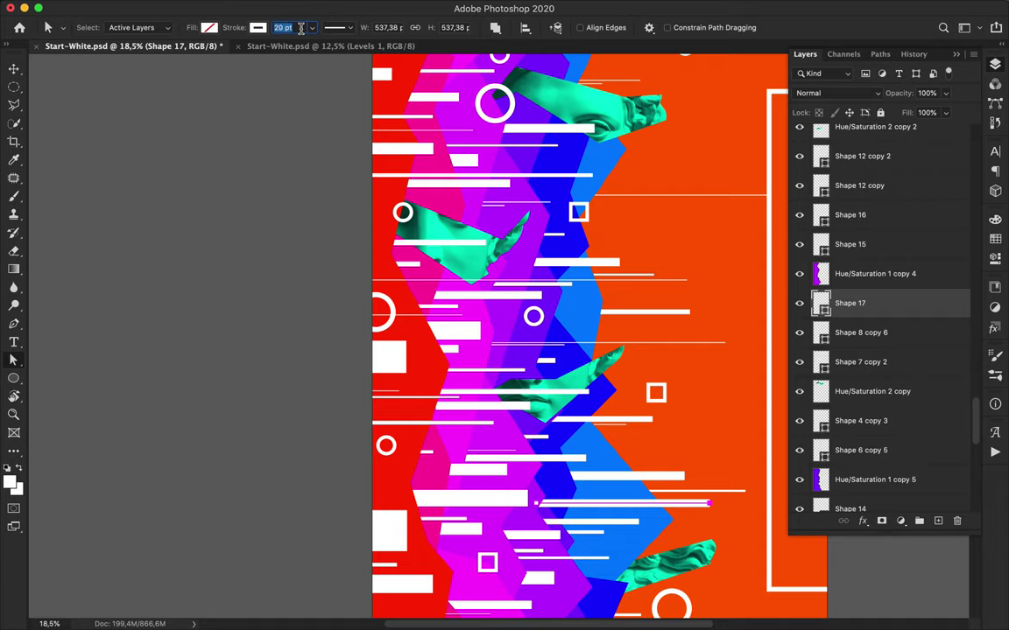
pyautogui.press('v')
# - Draw a line from the poster's left edge above the second statue strip, set its stroke to 3 pt, and restack its layer
pyautogui.scroll(4, 666, 377)
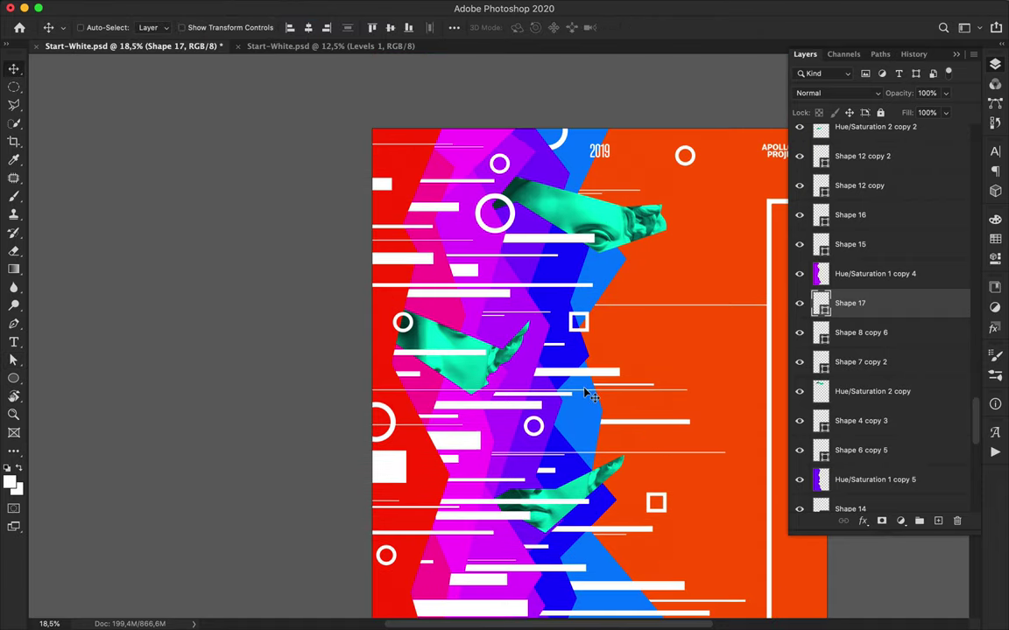
pyautogui.press('p')
pyautogui.click(363, 306)
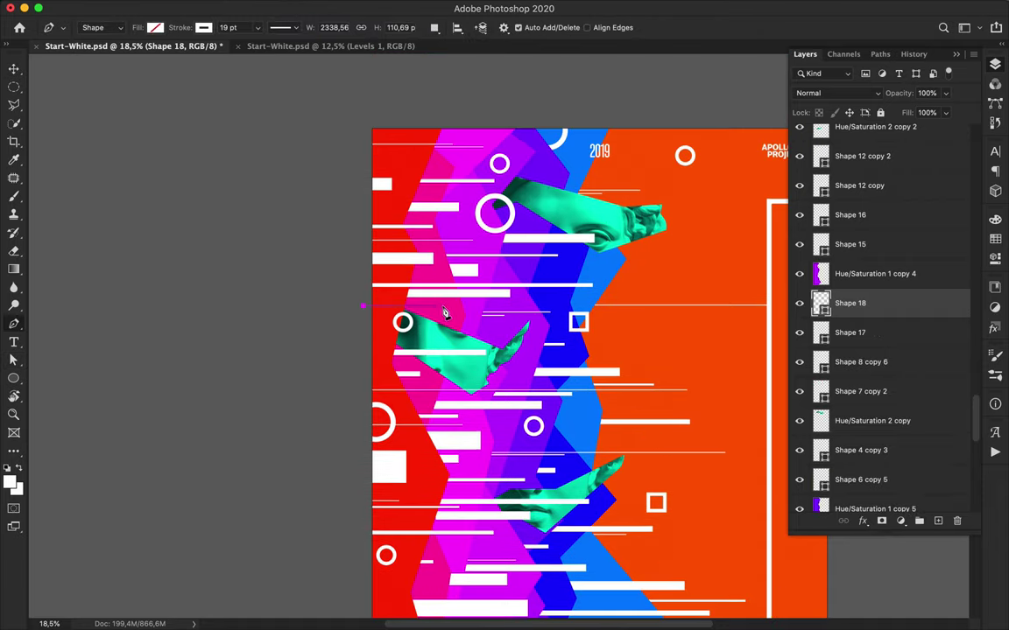
pyautogui.press('a')
pyautogui.write('3')
pyautogui.moveTo(849, 303)
pyautogui.mouseDown()
pyautogui.moveTo(858, 119)
pyautogui.moveTo(874, 166)
pyautogui.moveTo(868, 114)
pyautogui.moveTo(862, 210)
pyautogui.mouseUp()
pyautogui.press('v')
pyautogui.moveTo(920, 230); pyautogui.dragTo(902, 246)
# - Duplicate the 3 pt line around the upper red and magenta shapes and restack the copy's layer
pyautogui.keyDown('alt'); pyautogui.moveTo(438, 311); pyautogui.dragTo(414, 306); pyautogui.keyUp('alt')
pyautogui.moveTo(879, 256); pyautogui.dragTo(840, 385)
pyautogui.moveTo(420, 289); pyautogui.dragTo(402, 200)
# - Duplicate the line onto the second statue strip, set its stroke to 15 pt, and place it directly below Hue/Saturation 2
pyautogui.moveTo(402, 200)
pyautogui.mouseDown()
pyautogui.moveTo(413, 202)
pyautogui.moveTo(421, 342)
pyautogui.moveTo(495, 334)
pyautogui.mouseUp()
pyautogui.press('a')
pyautogui.click(297, 28)
pyautogui.write('15')
pyautogui.press('Return')
pyautogui.press('v')
pyautogui.moveTo(909, 404); pyautogui.dragTo(862, 411)
# - Duplicate a white line under the lower-left circle and across the red and magenta shapes near the poster's bottom
pyautogui.scroll(-5, 493, 402)
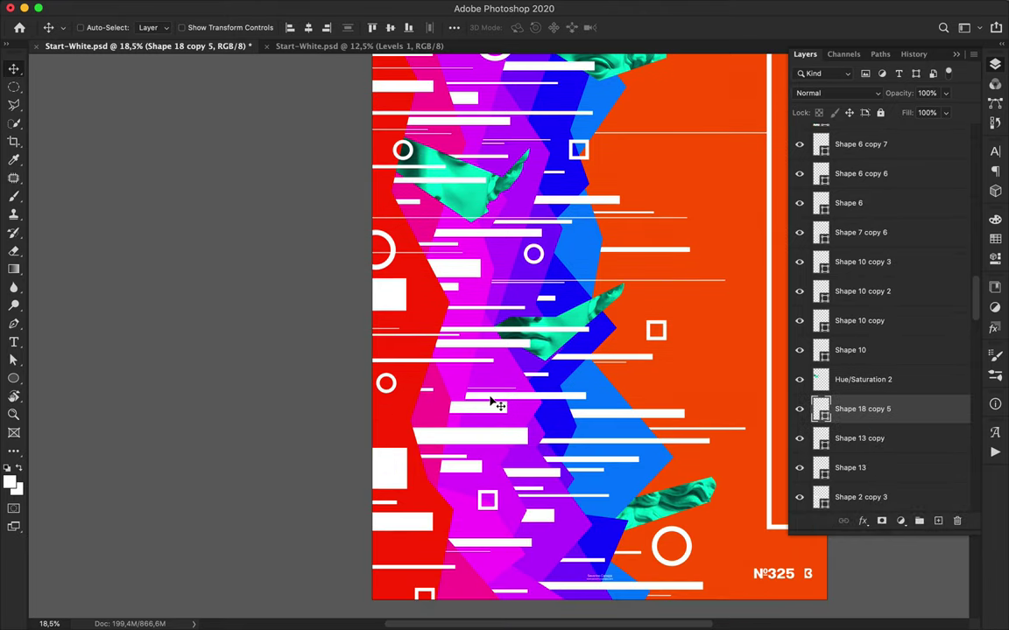
pyautogui.moveTo(408, 374); pyautogui.dragTo(528, 558)
pyautogui.scroll(2, 530, 491)
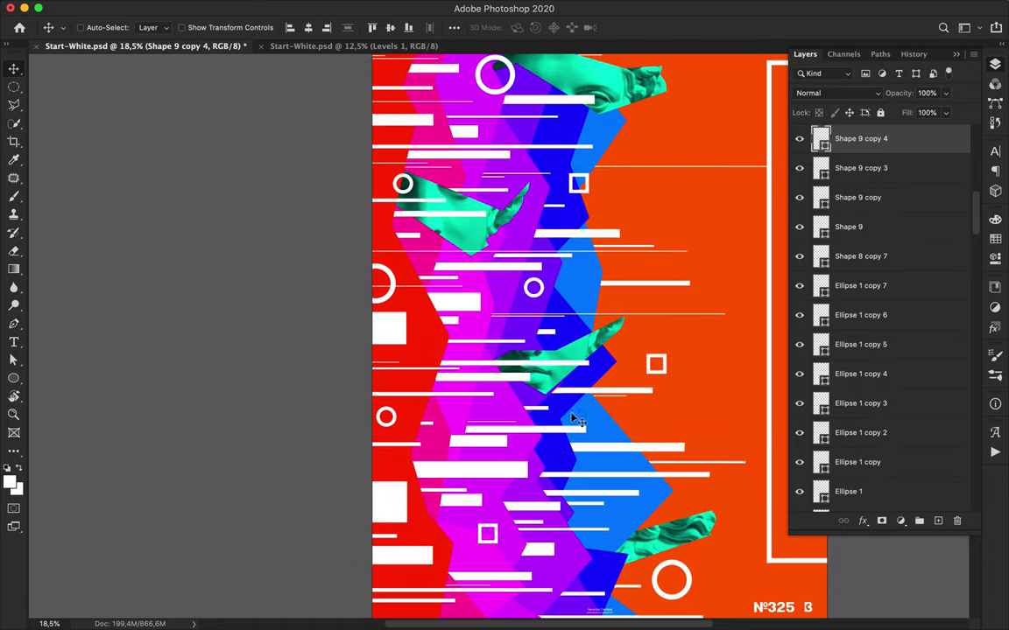
# - Draw a short 14 pt line across the lower blue shapes and place its layer directly below Hue/Saturation 1 copy 4
pyautogui.press('p')
pyautogui.click(534, 460)
pyautogui.keyDown('shift'); pyautogui.click(613, 460); pyautogui.keyUp('shift')
pyautogui.press('a')
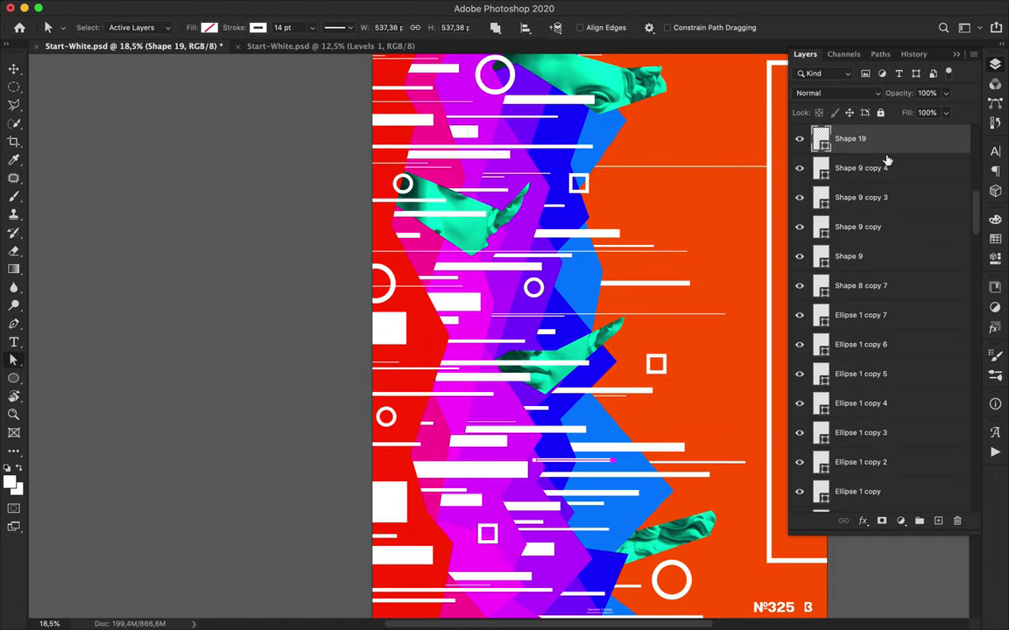
pyautogui.moveTo(886, 143); pyautogui.dragTo(879, 448)
pyautogui.scroll(-3, 879, 450)
pyautogui.moveTo(870, 300); pyautogui.dragTo(862, 334)
pyautogui.moveTo(862, 323); pyautogui.dragTo(862, 453)
pyautogui.scroll(-3, 863, 453)
pyautogui.moveTo(866, 283); pyautogui.dragTo(858, 447)
pyautogui.scroll(-5, 863, 424)
pyautogui.moveTo(865, 186); pyautogui.dragTo(856, 254)
# - Duplicate the short blue-area line twice directly below it, with 4 pt strokes, and lengthen the lower copy
pyautogui.press('v')
pyautogui.moveTo(587, 469); pyautogui.dragTo(571, 471)
pyautogui.press('a')
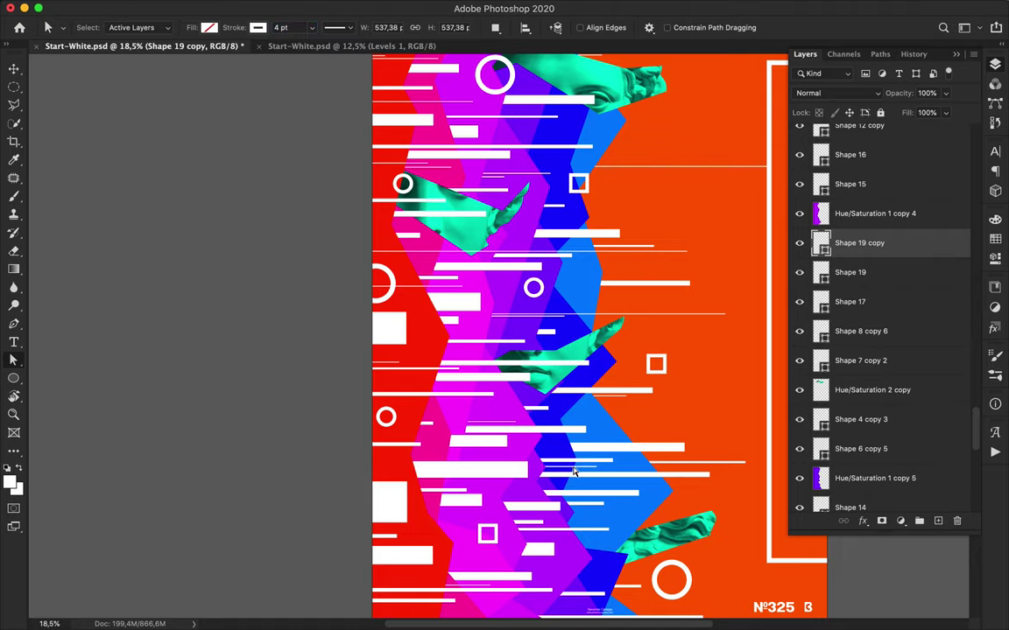
pyautogui.press('v')
pyautogui.scroll(5, 574, 471)
pyautogui.moveTo(510, 428); pyautogui.dragTo(561, 439)
pyautogui.press('a')
pyautogui.press('v')
pyautogui.scroll(-3, 668, 436)
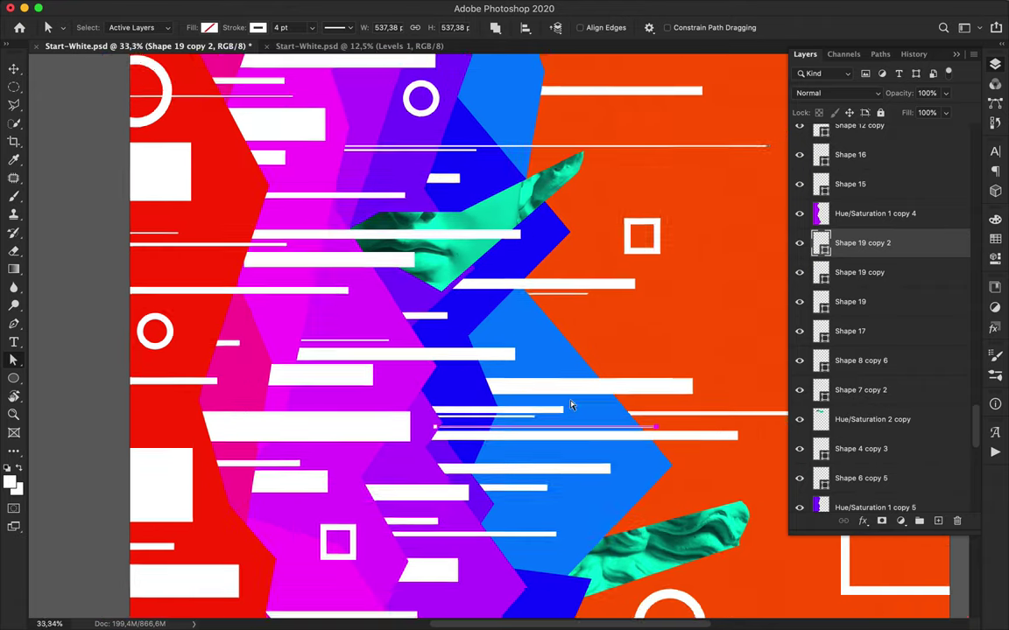
# - Duplicate the 3 pt line just below the third statue strip and extend it rightward onto the orange area
pyautogui.moveTo(369, 459); pyautogui.dragTo(436, 456)
pyautogui.press('a')
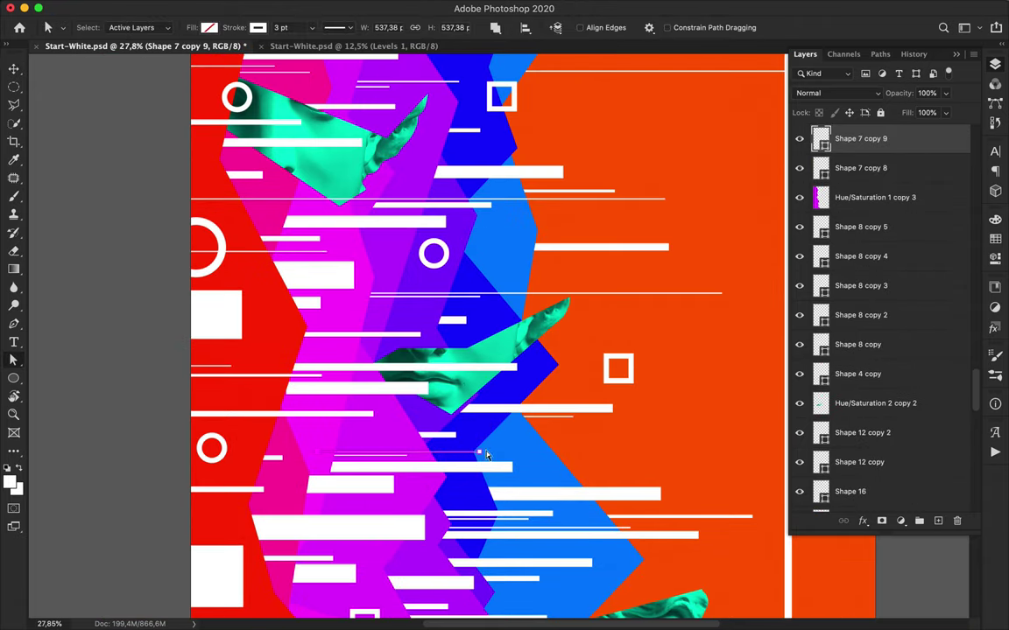
pyautogui.scroll(-4, 462, 386)
# - Duplicate a circle onto the lower magenta shape, shrink it to about 132.19 px, and set its stroke to 8 pt
pyautogui.press('v')
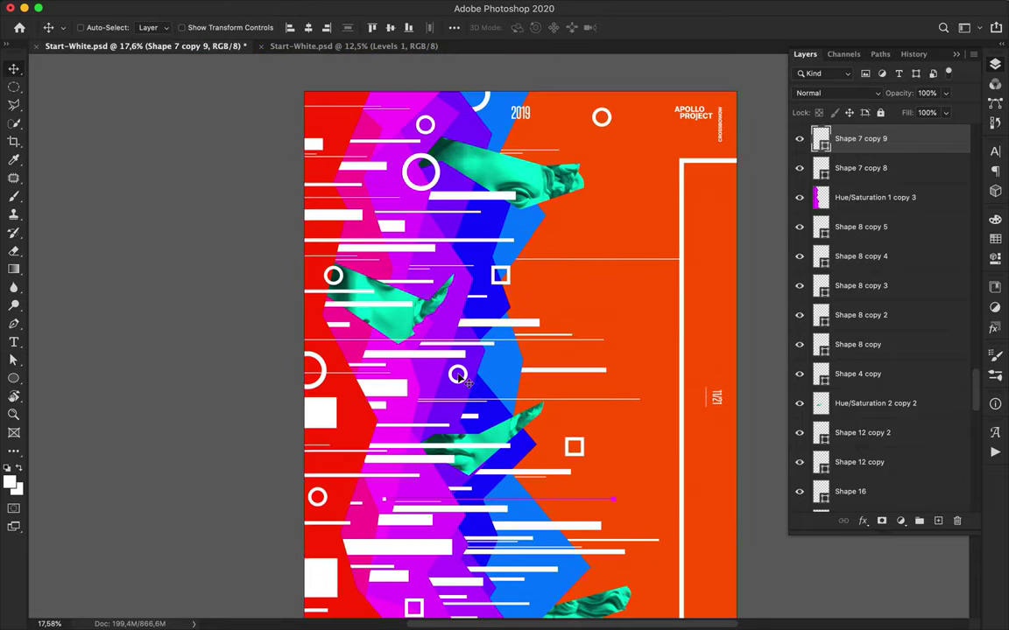
pyautogui.moveTo(464, 384); pyautogui.dragTo(341, 509)
pyautogui.press('super+plus')
pyautogui.scroll(-3, 387, 502)
pyautogui.press('super+t')
pyautogui.press('Return')
pyautogui.press('a')
pyautogui.click(298, 27)
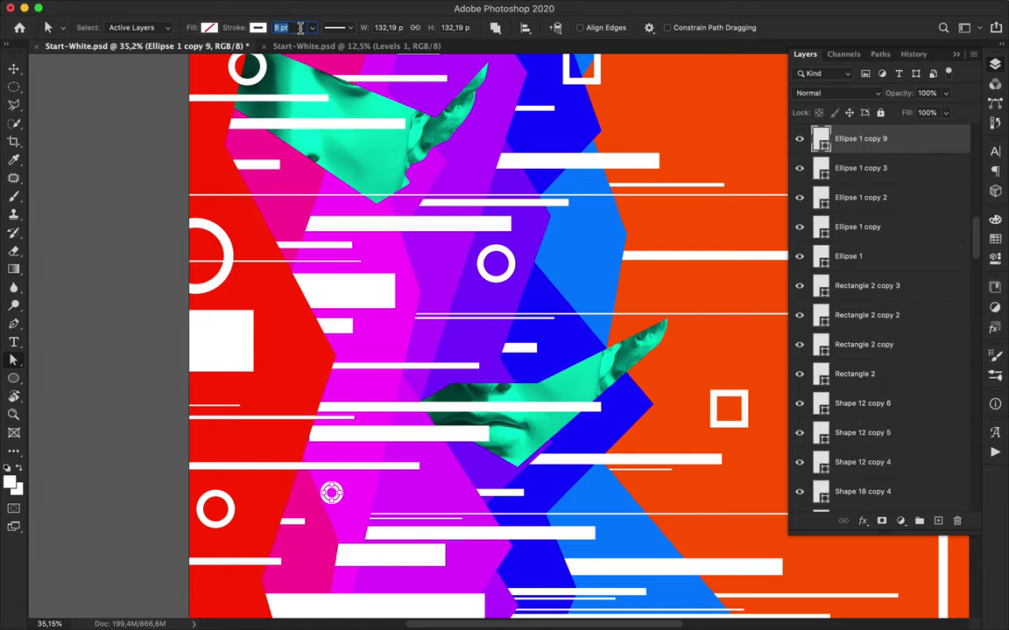
pyautogui.press('Return')
# - Duplicate the small 8 pt circle repeatedly across the coloured shapes and the orange area
pyautogui.press('v')
pyautogui.press('super+minus')
pyautogui.moveTo(412, 423); pyautogui.dragTo(350, 260)
pyautogui.press('u')
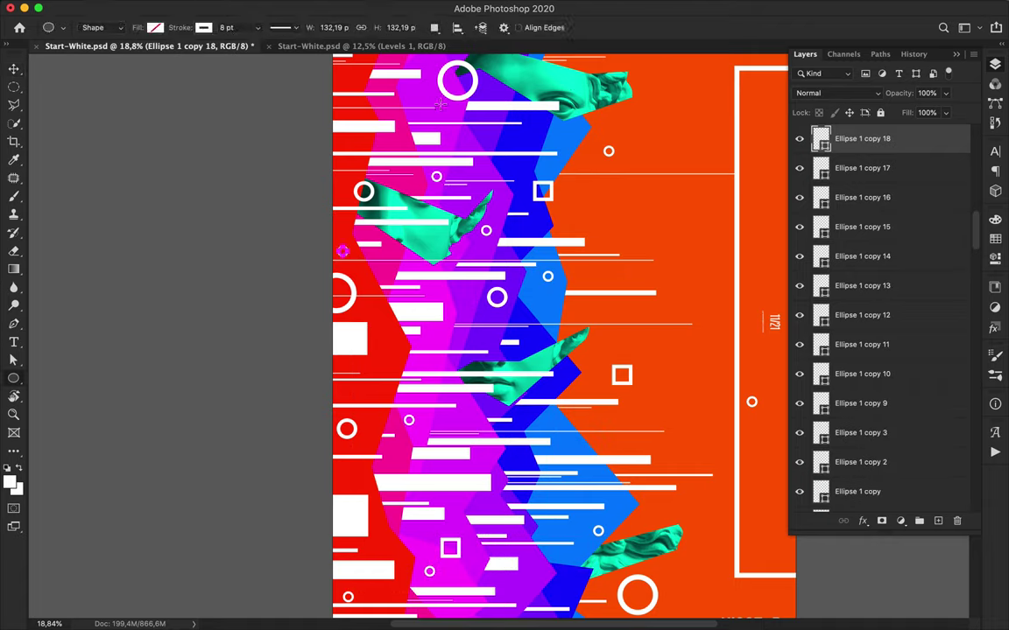
pyautogui.moveTo(451, 113); pyautogui.dragTo(454, 112)
pyautogui.press('super+z')
# - Draw a small 130 px outlined square with an 8 pt white stroke on the upper magenta shapes
pyautogui.rightClick(19, 375)
pyautogui.click(55, 375)
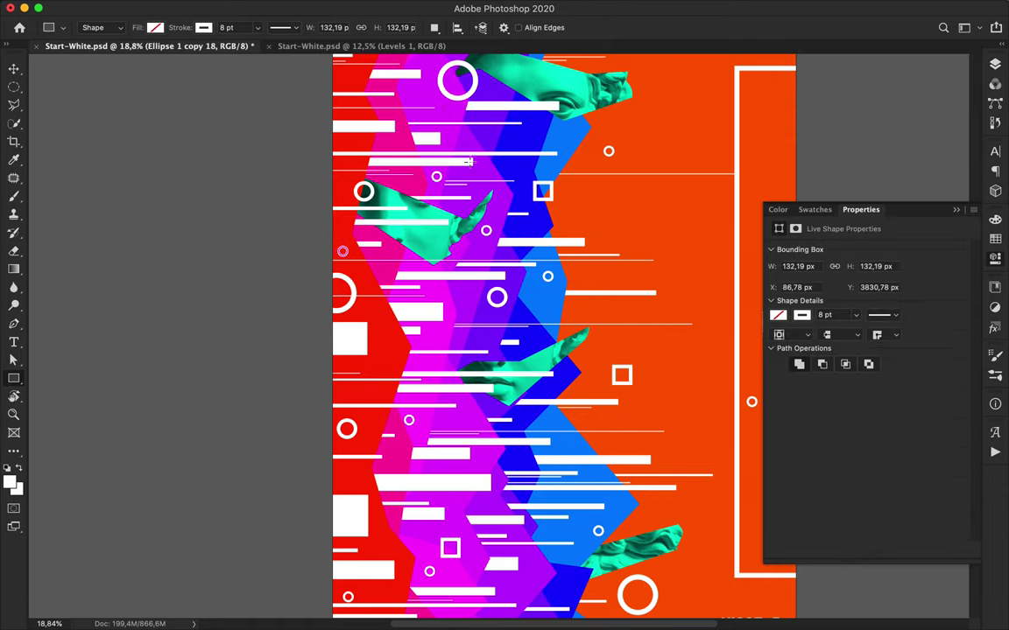
pyautogui.press('v')
# - Duplicate the small 130 px square eleven times, scattering the copies over the coloured shapes and the orange area
pyautogui.moveTo(396, 148); pyautogui.dragTo(428, 94)
pyautogui.moveTo(429, 95)
pyautogui.mouseDown()
pyautogui.moveTo(505, 194)
pyautogui.moveTo(541, 299)
pyautogui.mouseUp()
pyautogui.moveTo(541, 299); pyautogui.dragTo(389, 362)
pyautogui.moveTo(389, 361); pyautogui.dragTo(483, 461)
pyautogui.moveTo(483, 460); pyautogui.dragTo(642, 519)
pyautogui.moveTo(643, 519); pyautogui.dragTo(380, 529)
pyautogui.scroll(-3, 450, 545)
pyautogui.moveTo(367, 400); pyautogui.dragTo(706, 288)
pyautogui.moveTo(706, 287); pyautogui.dragTo(590, 189)
pyautogui.moveTo(590, 190); pyautogui.dragTo(431, 208)
pyautogui.moveTo(431, 208); pyautogui.dragTo(429, 206)
pyautogui.scroll(3, 442, 232)
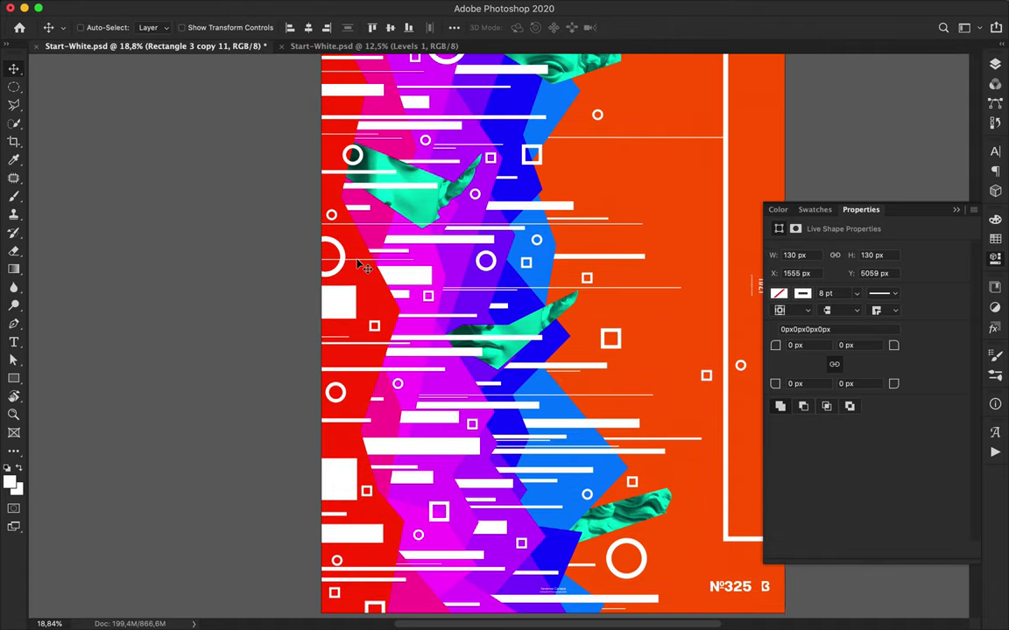
# - Duplicate the thin line crossing the large left-edge circle several times lower over the red and magenta shapes, and save the document
pyautogui.keyDown('super'); pyautogui.click(357, 263); pyautogui.keyUp('super')
pyautogui.keyDown('super'); pyautogui.click(384, 265); pyautogui.keyUp('super')
pyautogui.press('super+plus')
pyautogui.scroll(3, 396, 269)
pyautogui.moveTo(378, 263); pyautogui.dragTo(381, 561)
pyautogui.scroll(-2, 381, 561)
pyautogui.scroll(-3, 385, 565)
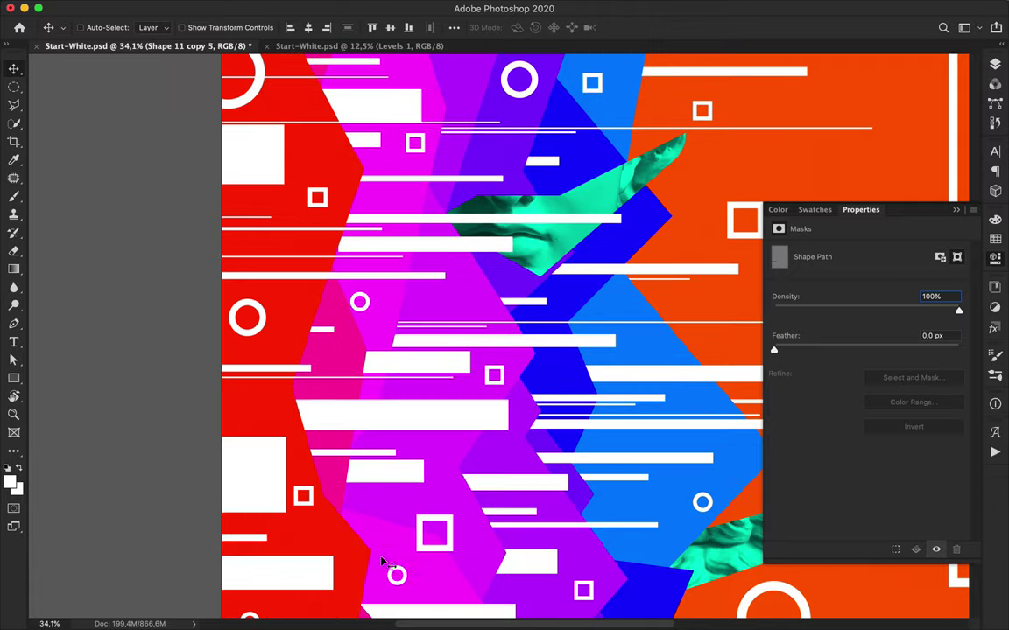
pyautogui.moveTo(326, 385); pyautogui.dragTo(331, 435)
pyautogui.scroll(-5, 437, 473)
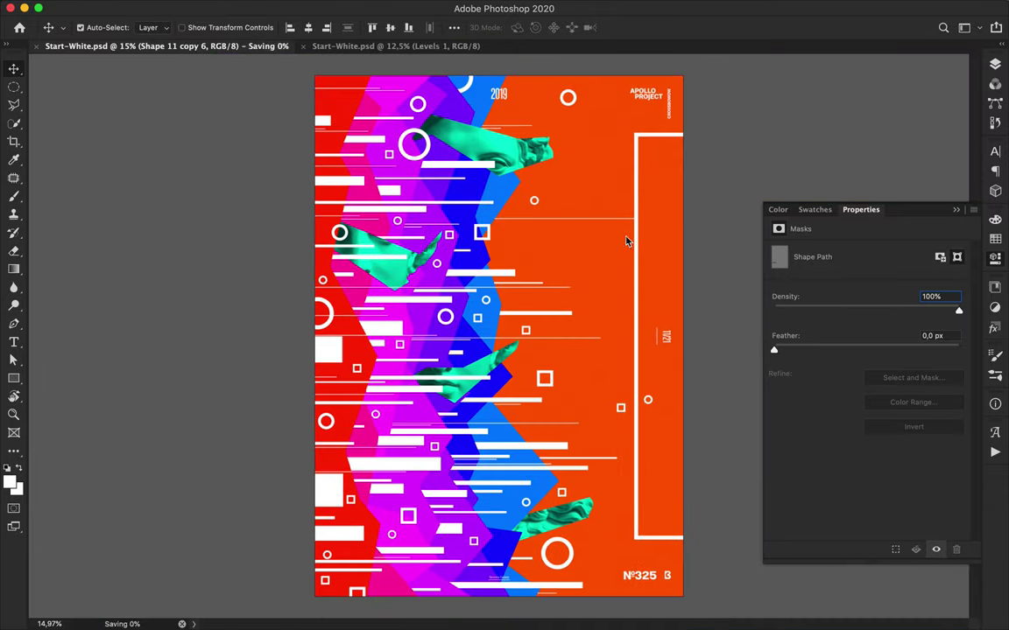
pyautogui.click(705, 9)
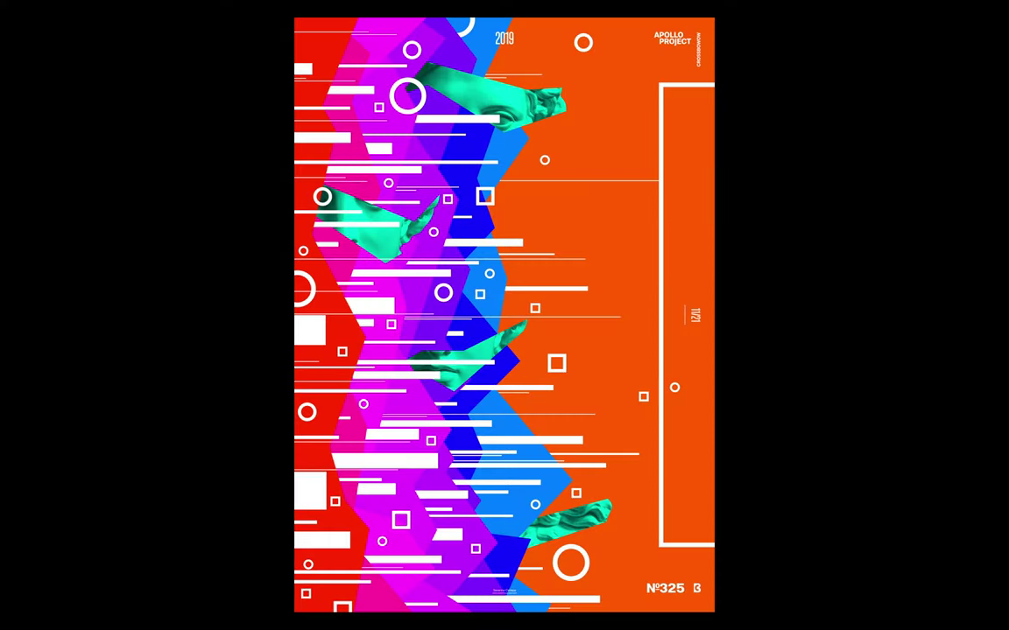